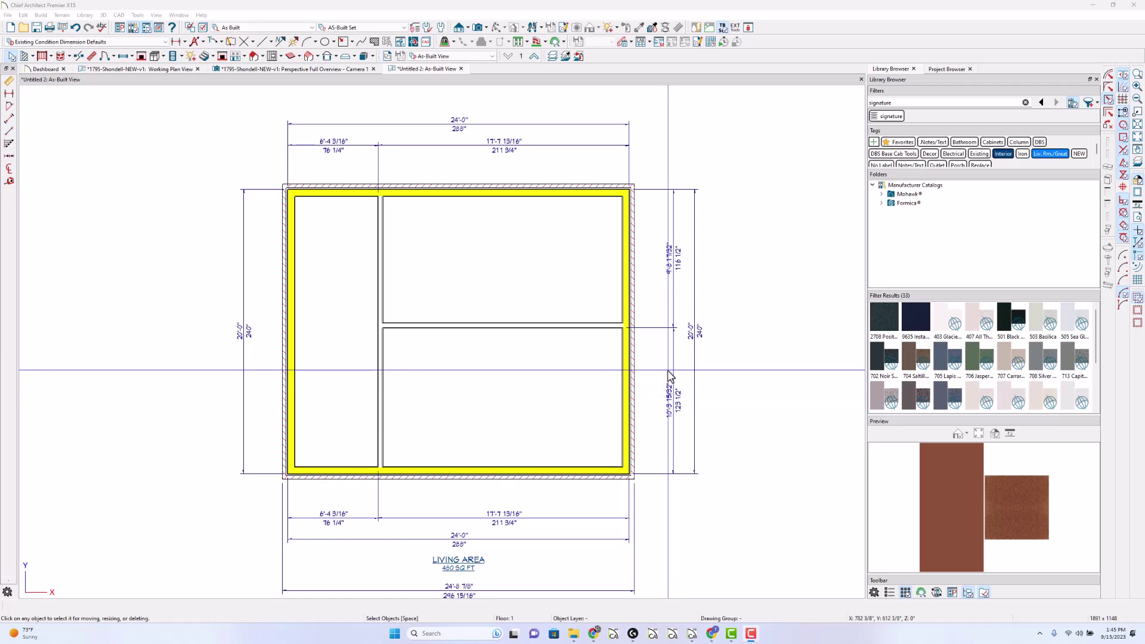
Open the Brick-6-NEW wall type layer definitions from the living area's right wall.
left_click(630, 380)
double_click(626, 377)
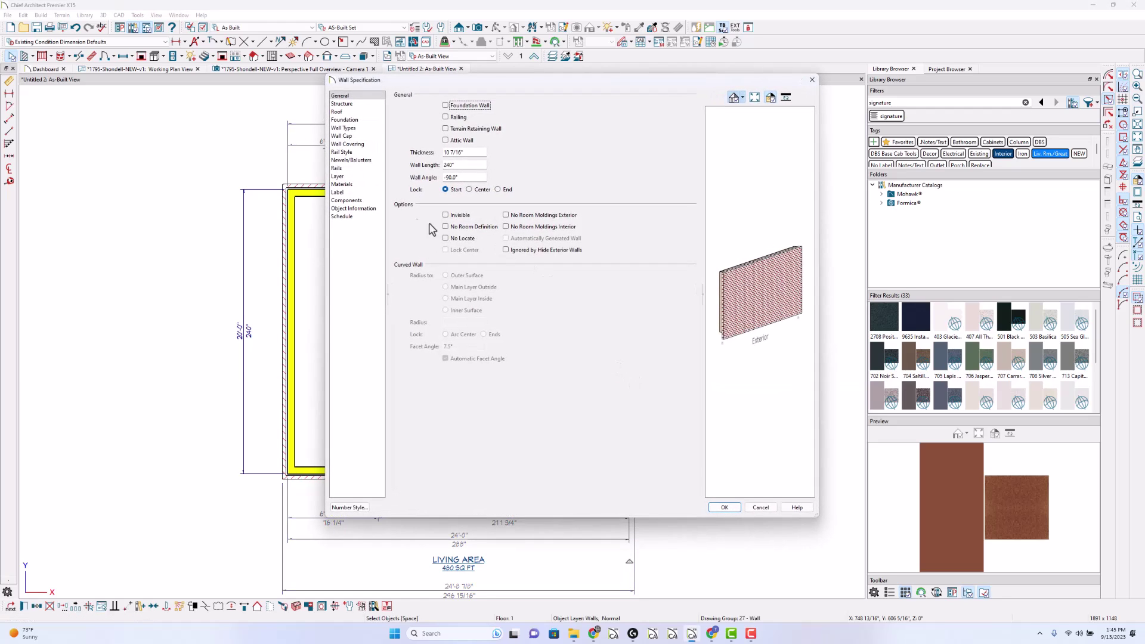
left_click(357, 128)
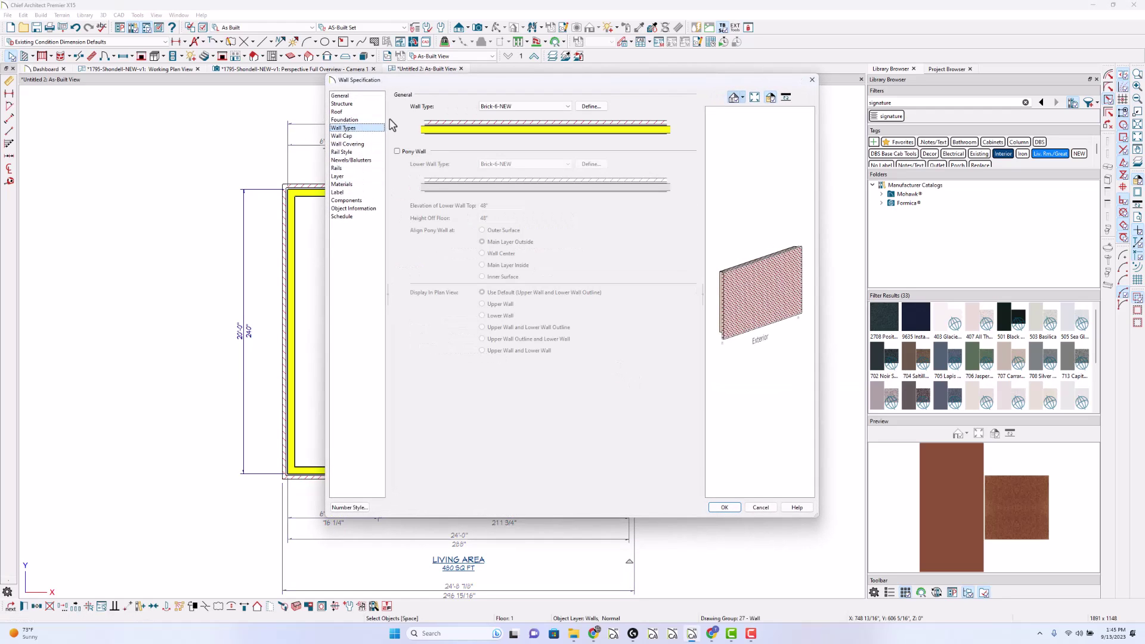
left_click(593, 107)
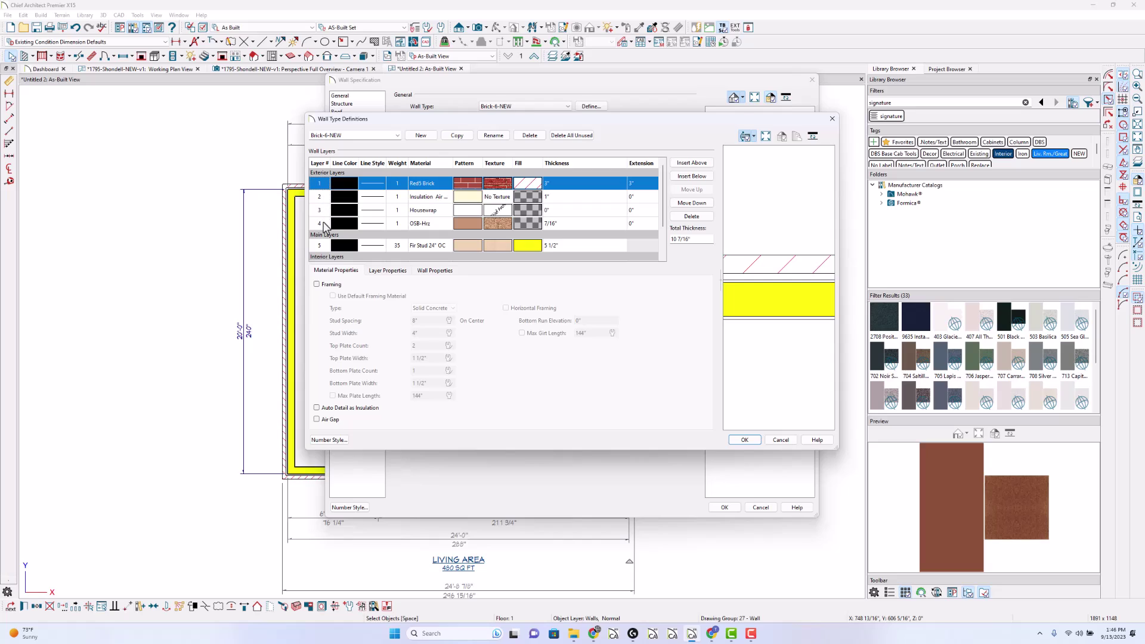
Set the Brick-6-NEW wall type's Brick Ledge Depth to 6" on Wall Properties.
left_click(440, 273)
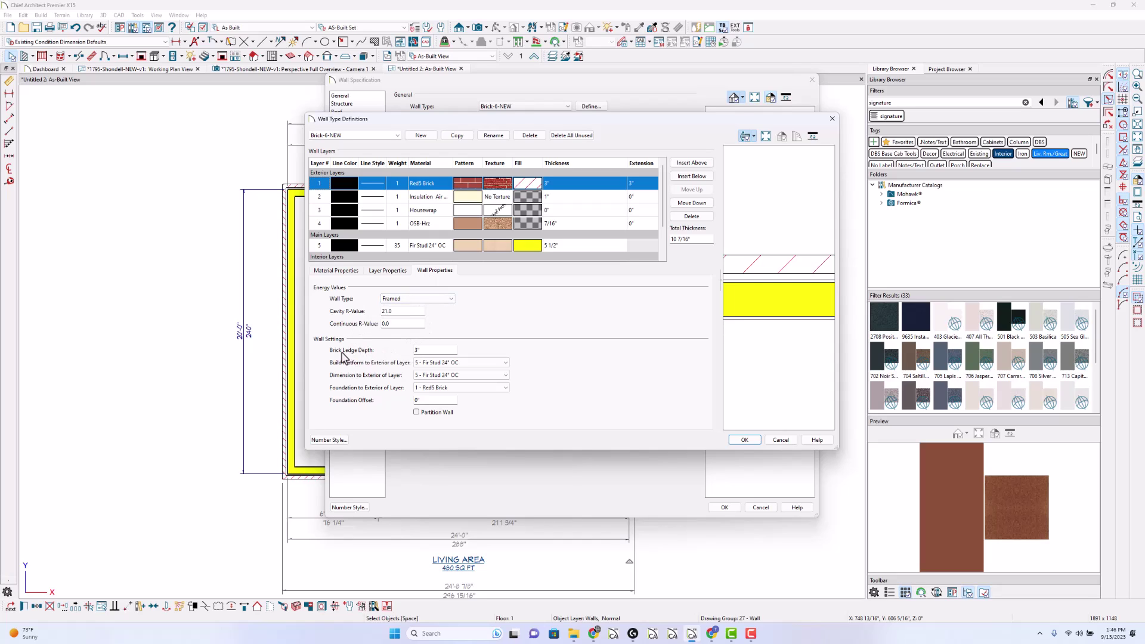
left_click(425, 351)
type("6")
key("Tab")
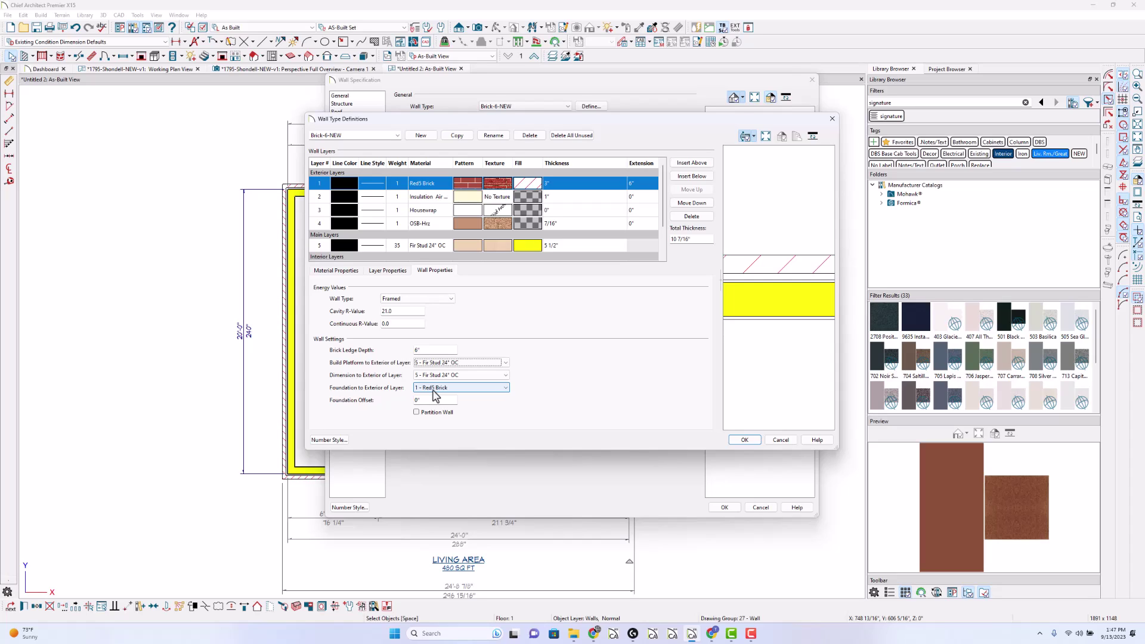
Set the insulation layer thickness to 1 1/16".
left_click(554, 200)
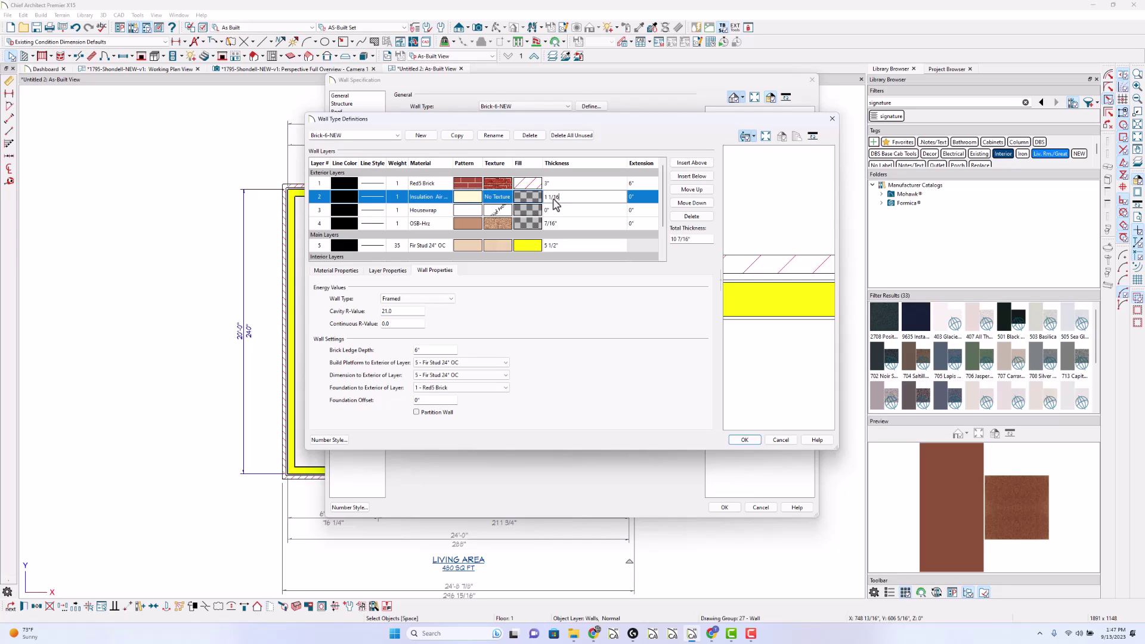
type("1 1/16")
key("Tab")
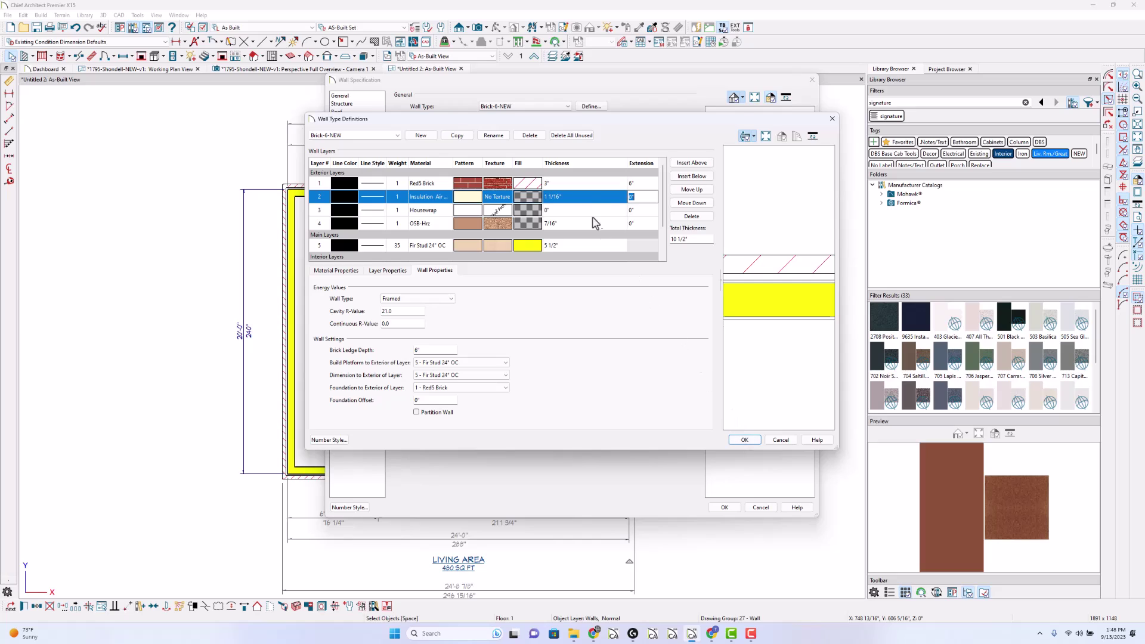
Adjust the Red5 Brick layer's ledge and extension, returning it to 6".
left_click(637, 185)
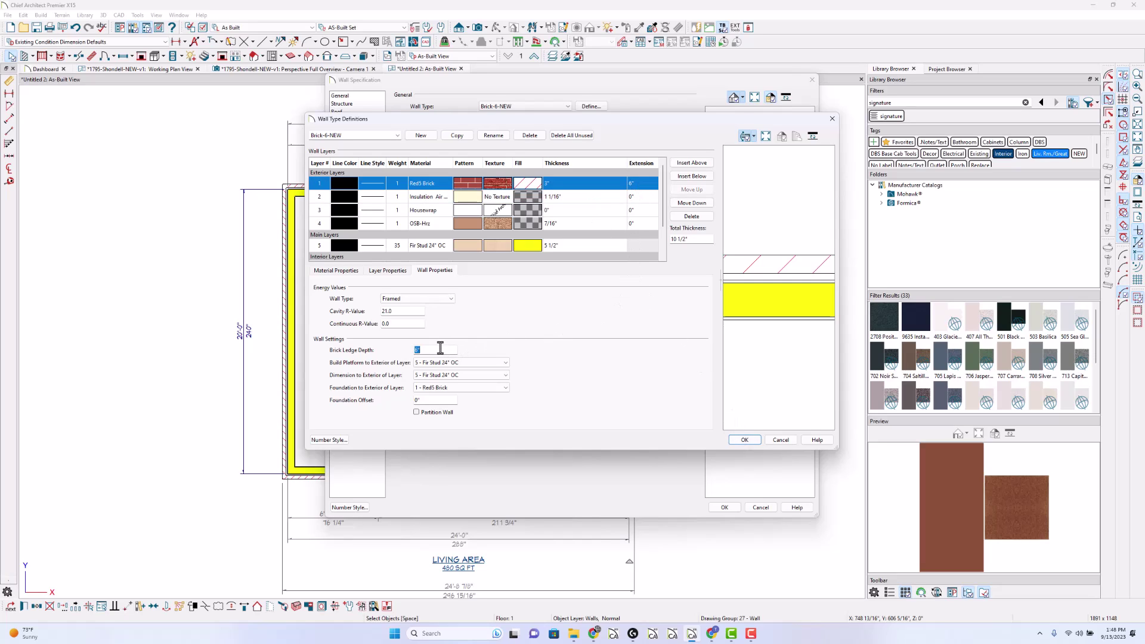
key("Tab")
key("shift+Tab")
left_click(637, 183)
key("Return")
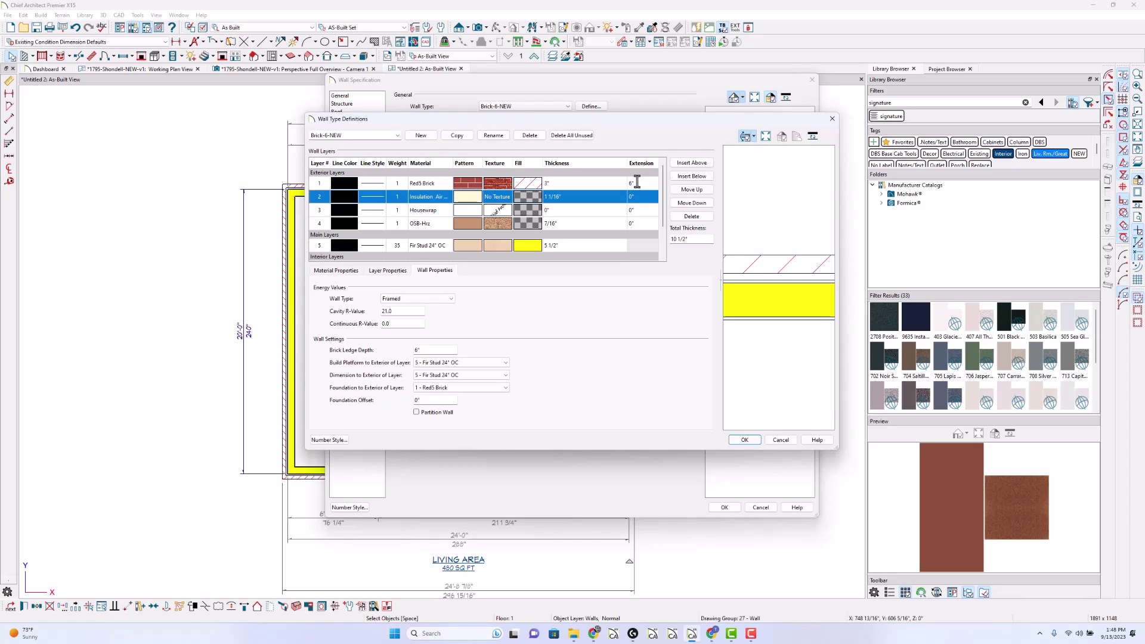
Give the OSB-Hrz layer a 4" extension and apply Brick-6-NEW to the wall.
left_click(639, 223)
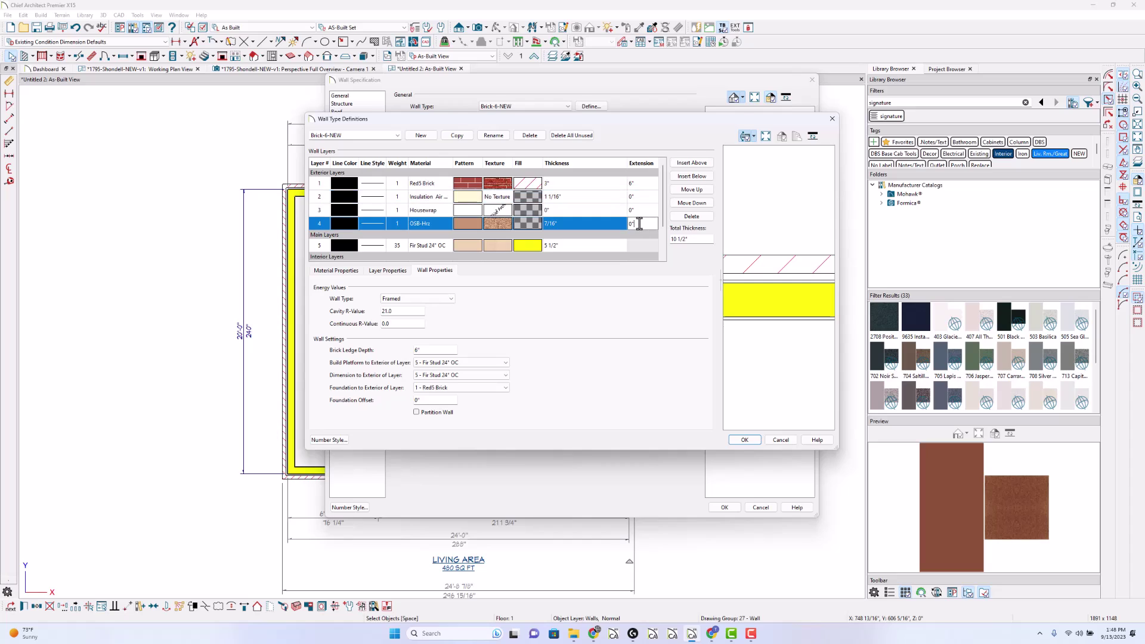
double_click(639, 223)
type("4")
key("Return")
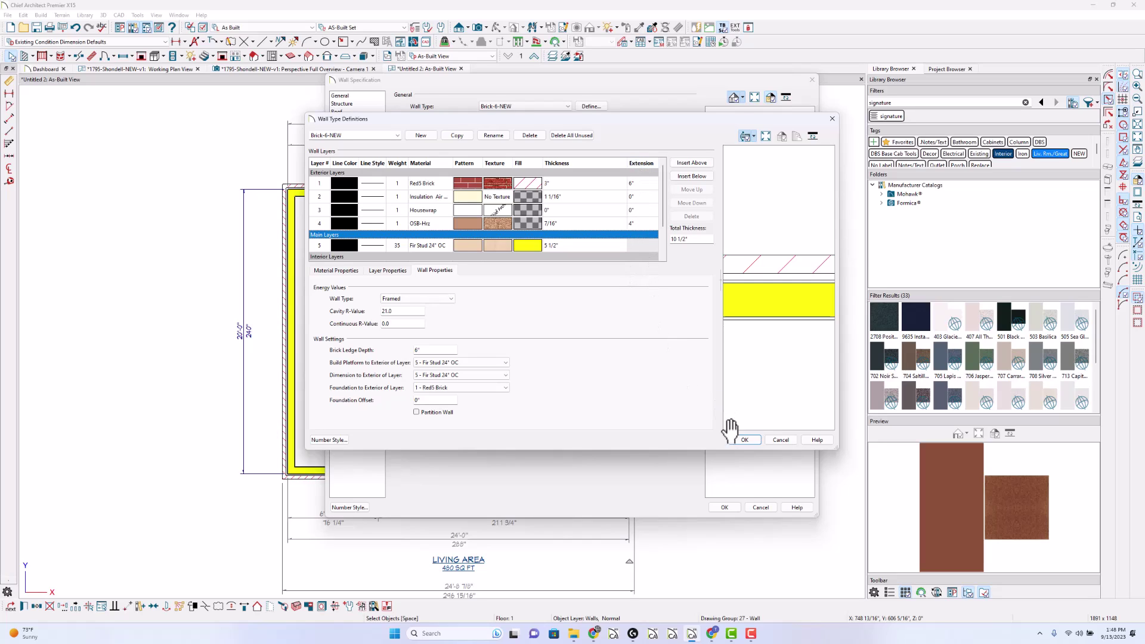
left_click(745, 441)
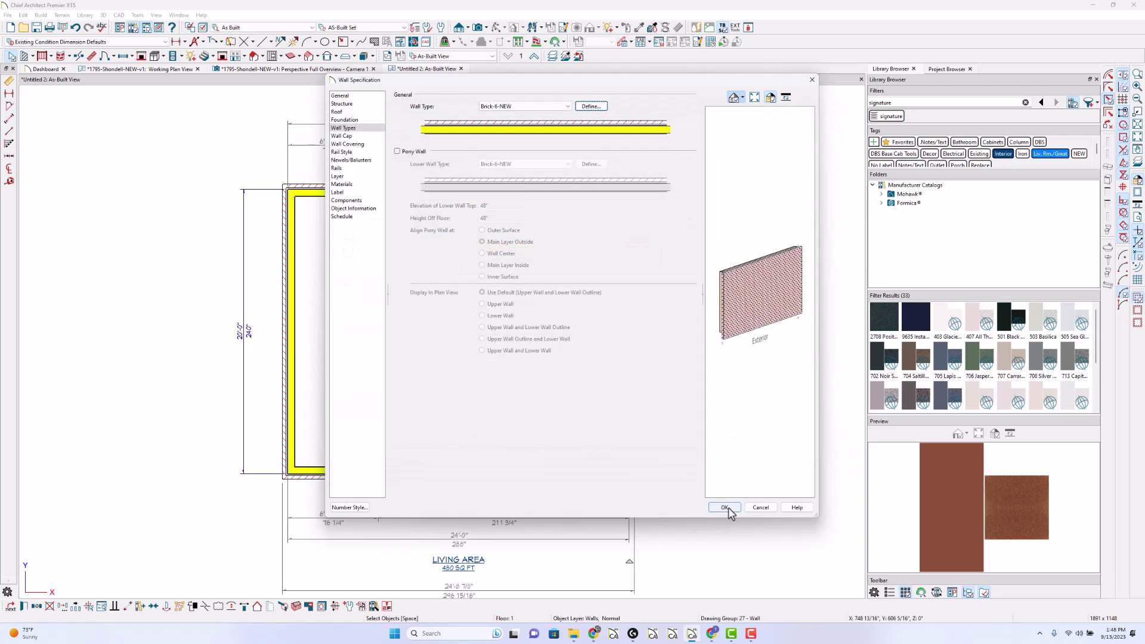
left_click(724, 507)
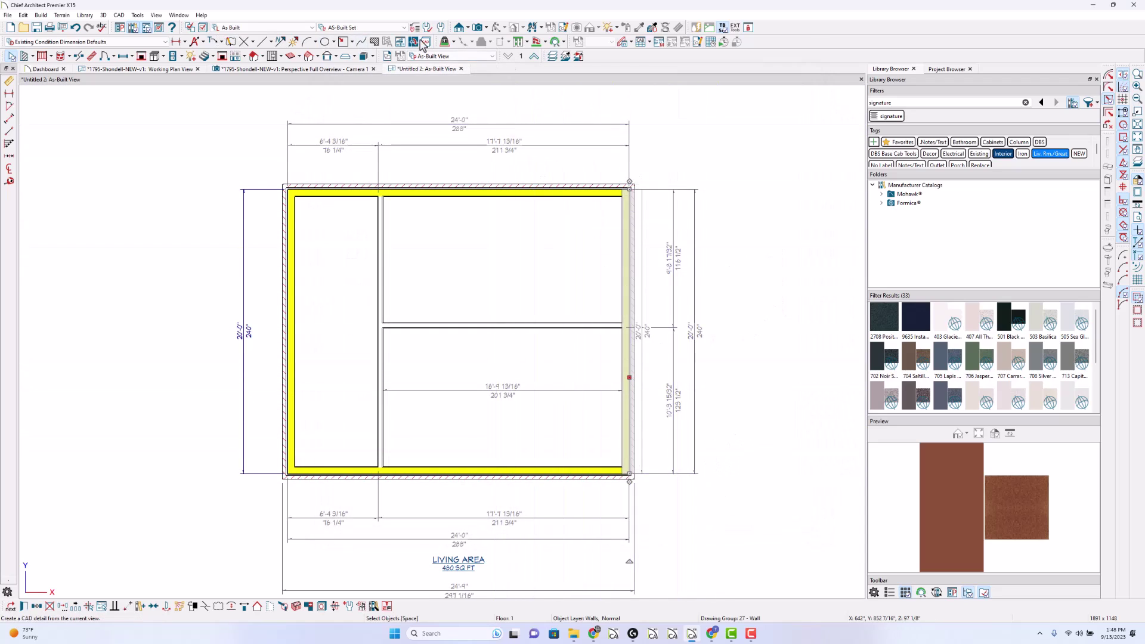
Make Monolithic Slab the default foundation, keeping the 16" footing and 4" slab defaults.
left_click(441, 29)
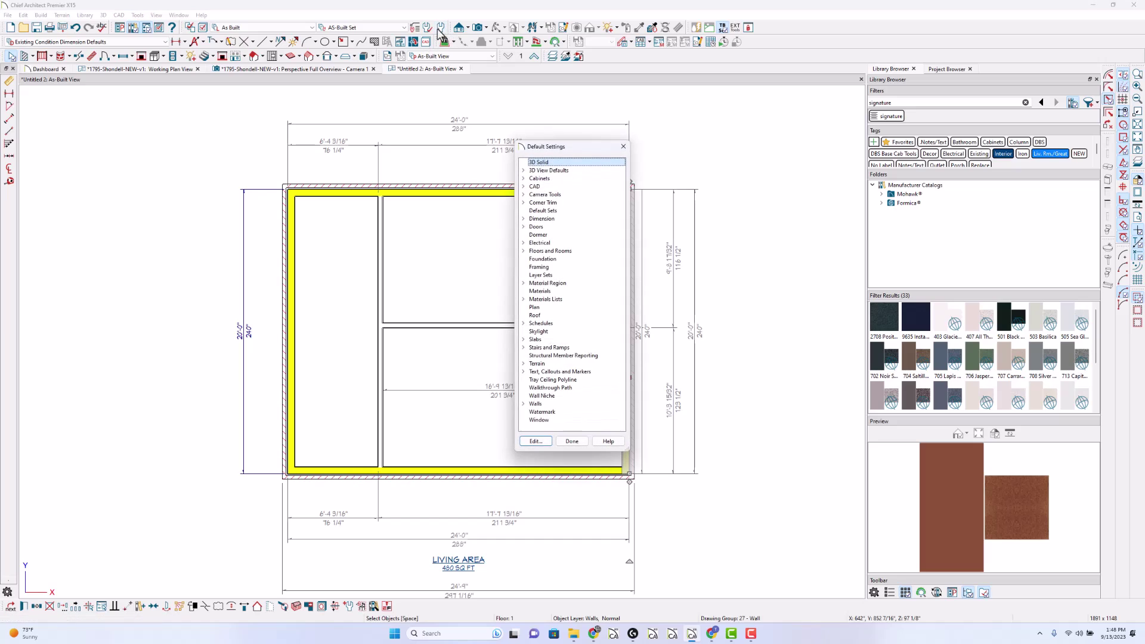
double_click(531, 260)
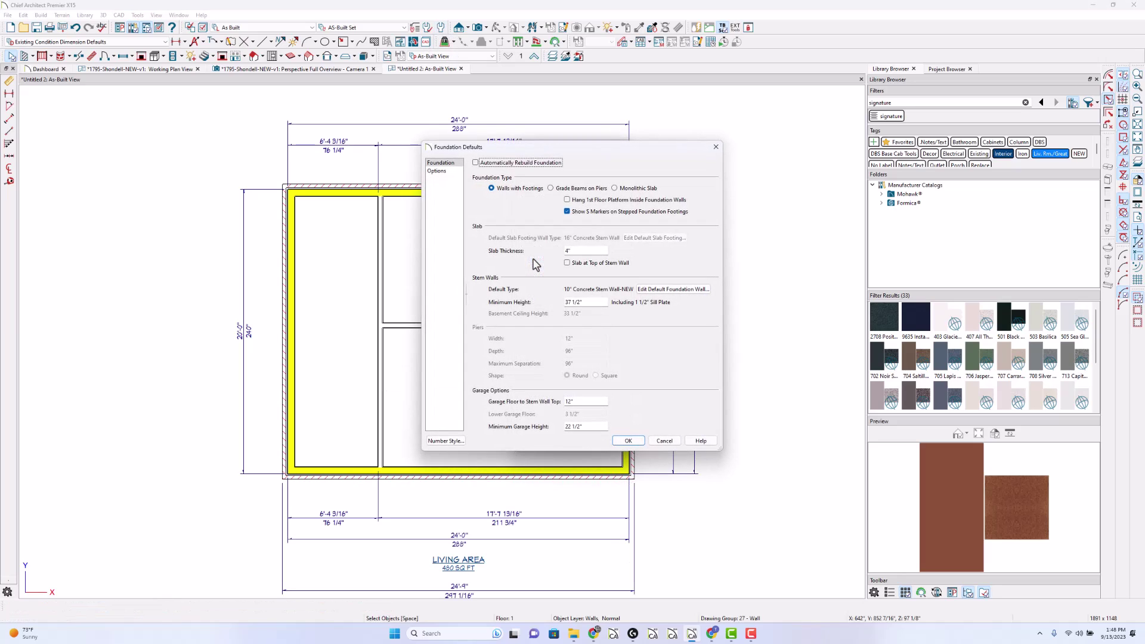
left_click(634, 188)
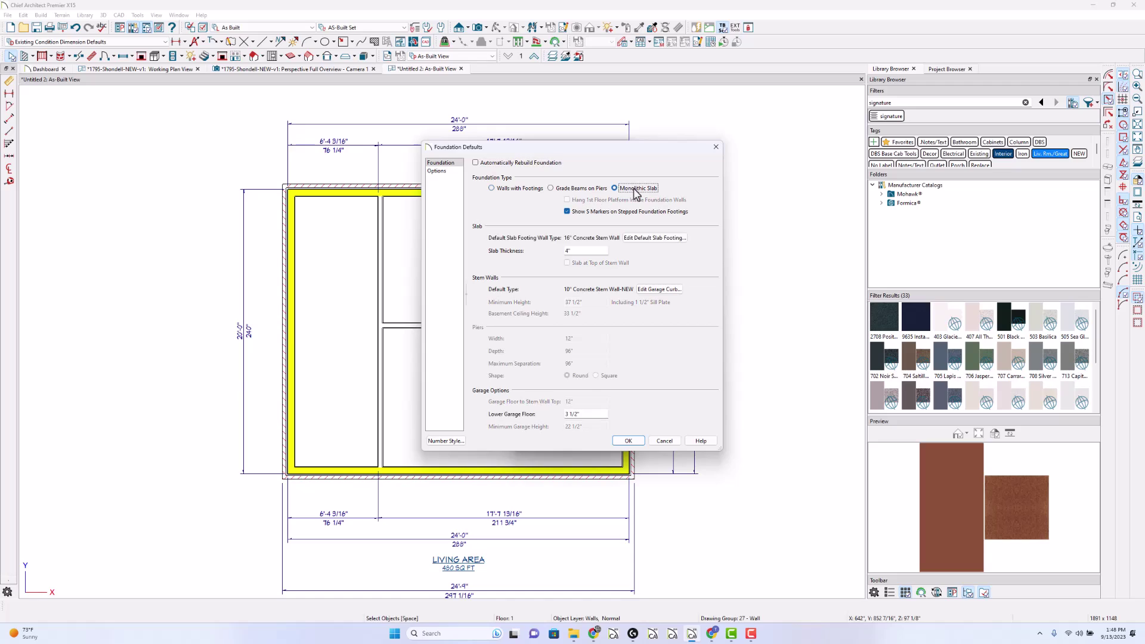
left_click(654, 237)
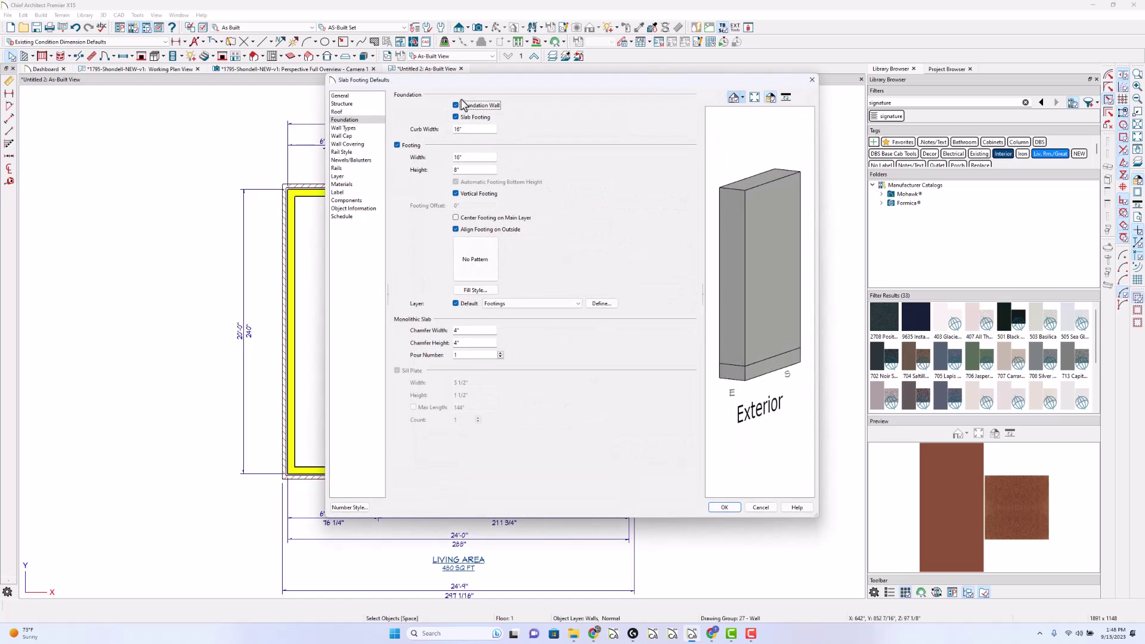
left_click(724, 507)
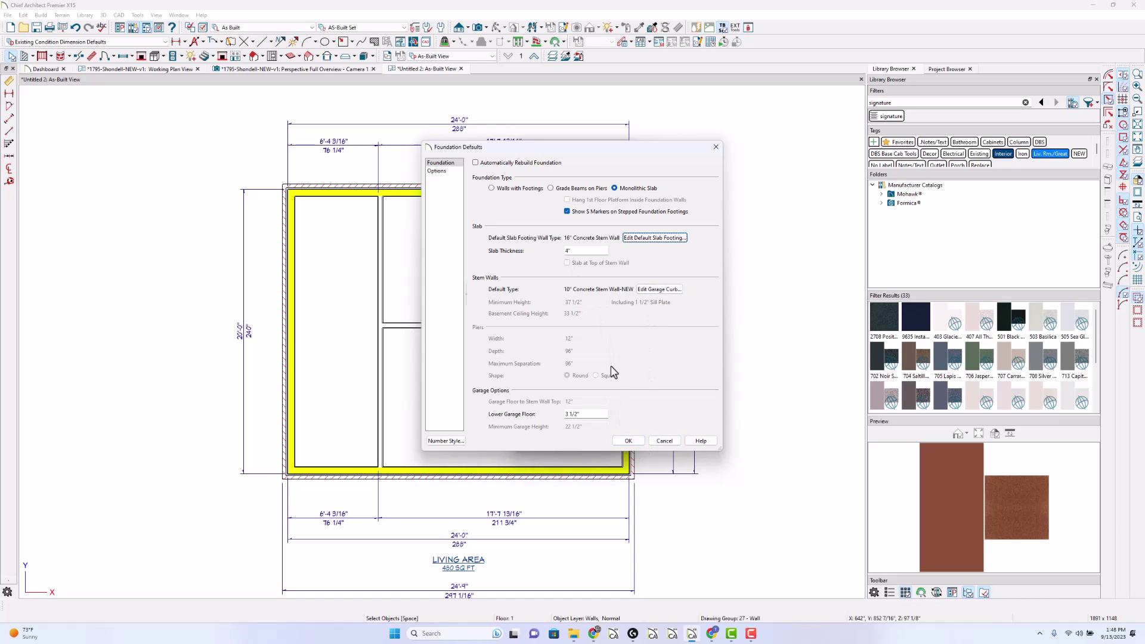
left_click(627, 441)
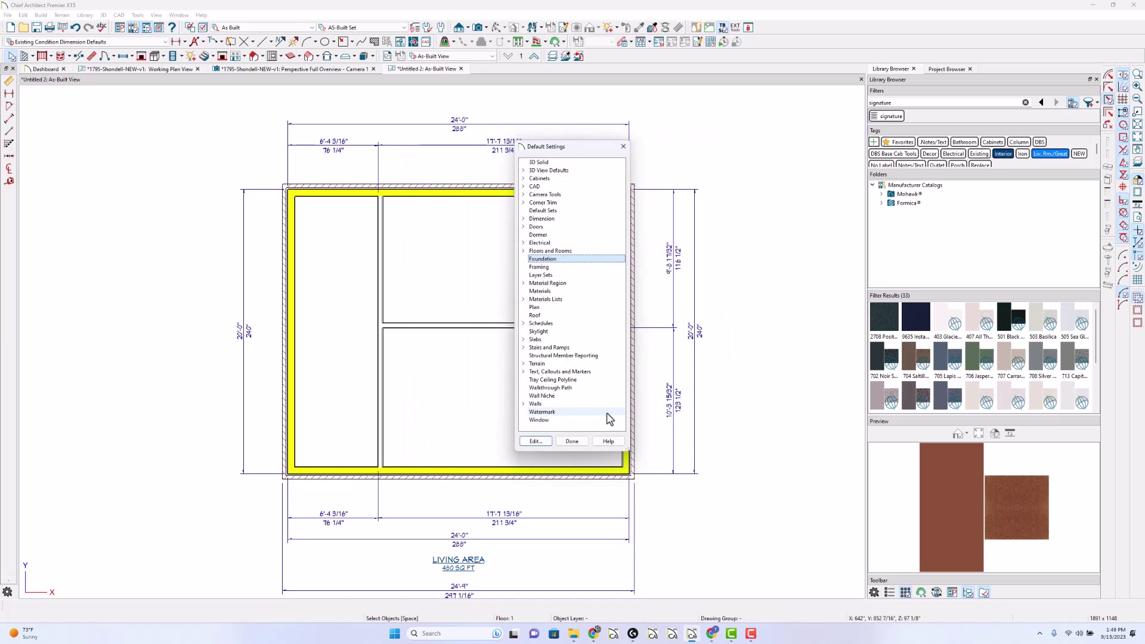
left_click(575, 439)
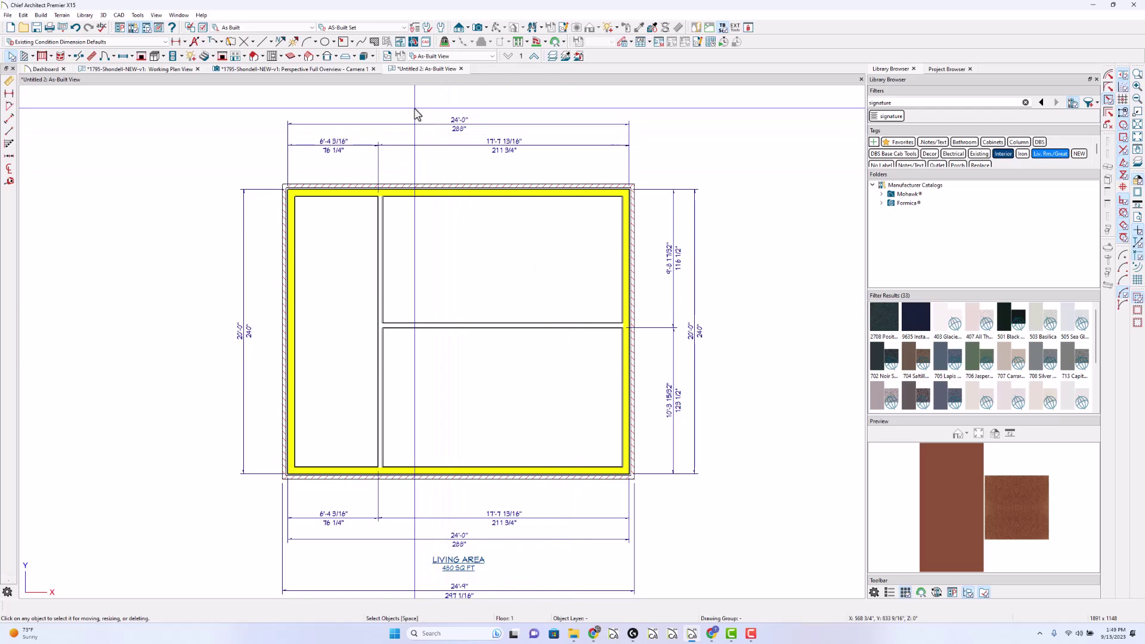
Build a Monolithic Slab foundation with Build Foundation.
left_click(244, 57)
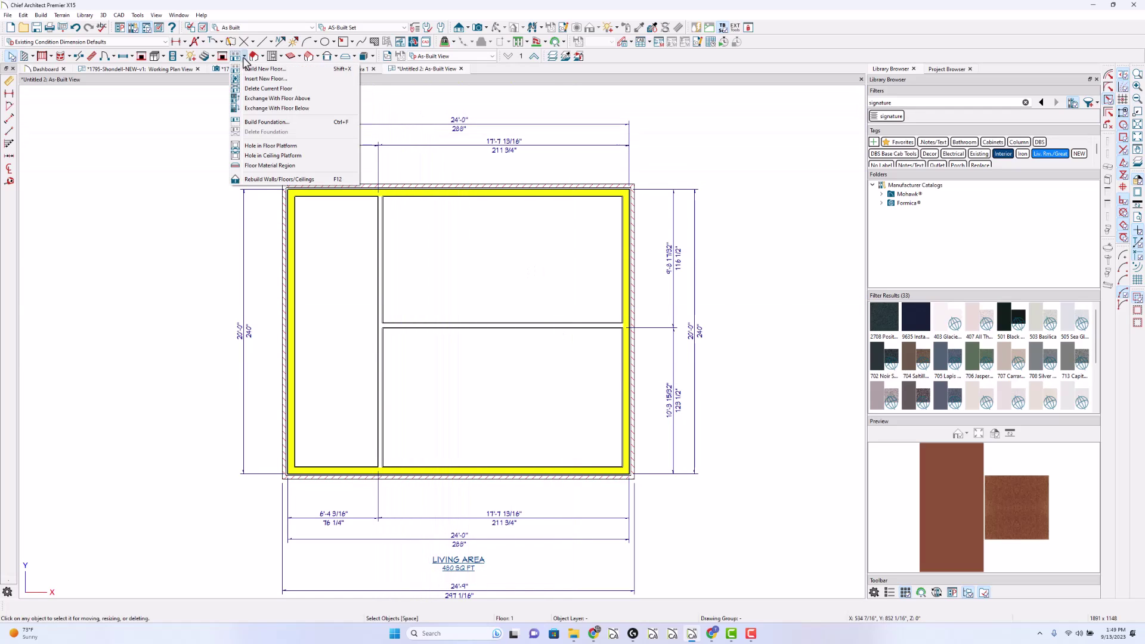
left_click(262, 122)
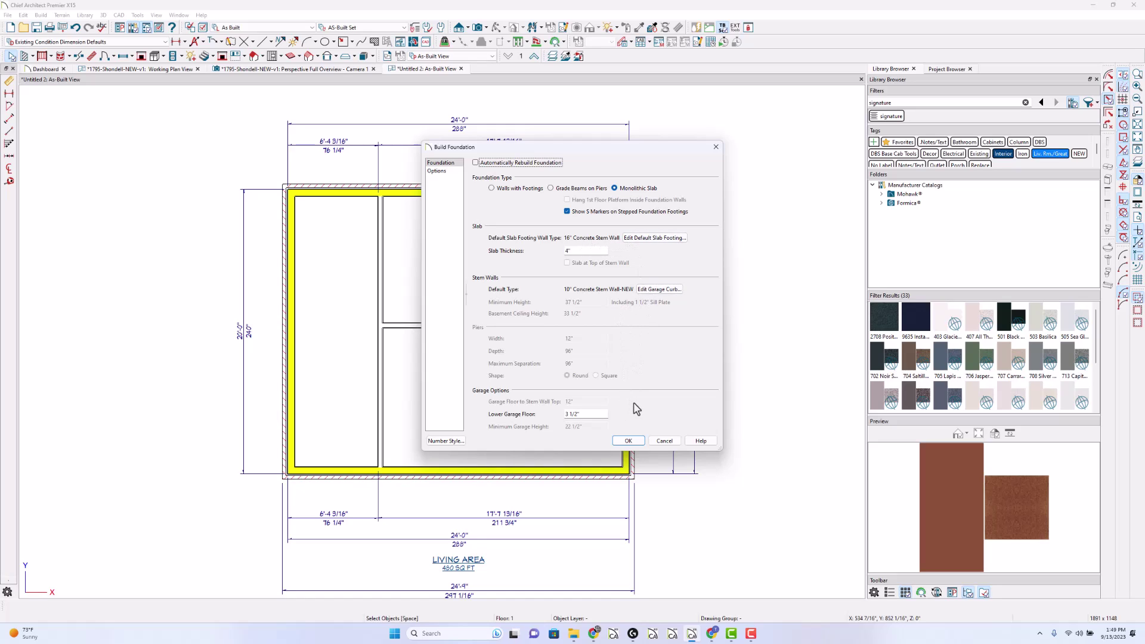
left_click(629, 441)
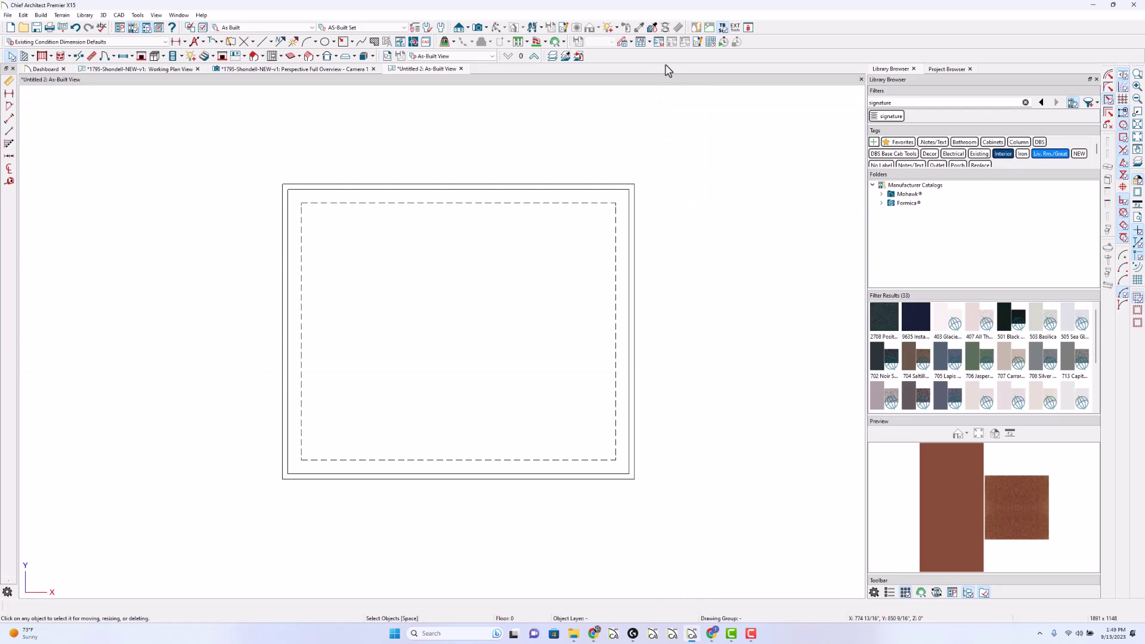
Turn on Reference Display to overlay first-floor walls on Floor 0 and zoom in.
left_click(1138, 167)
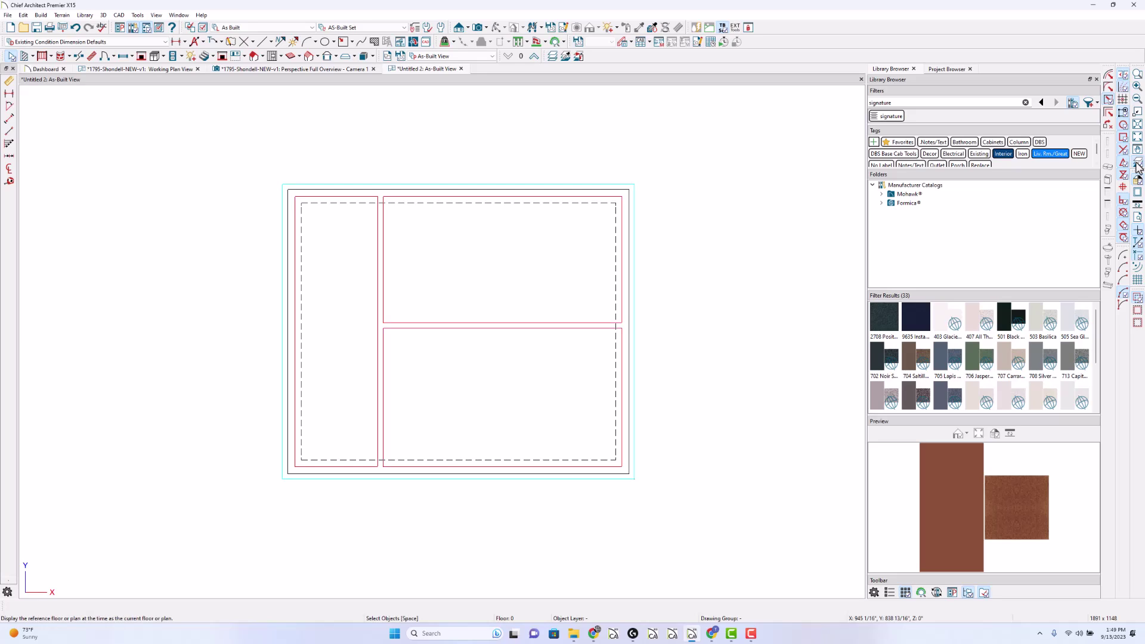
key("Page_Up")
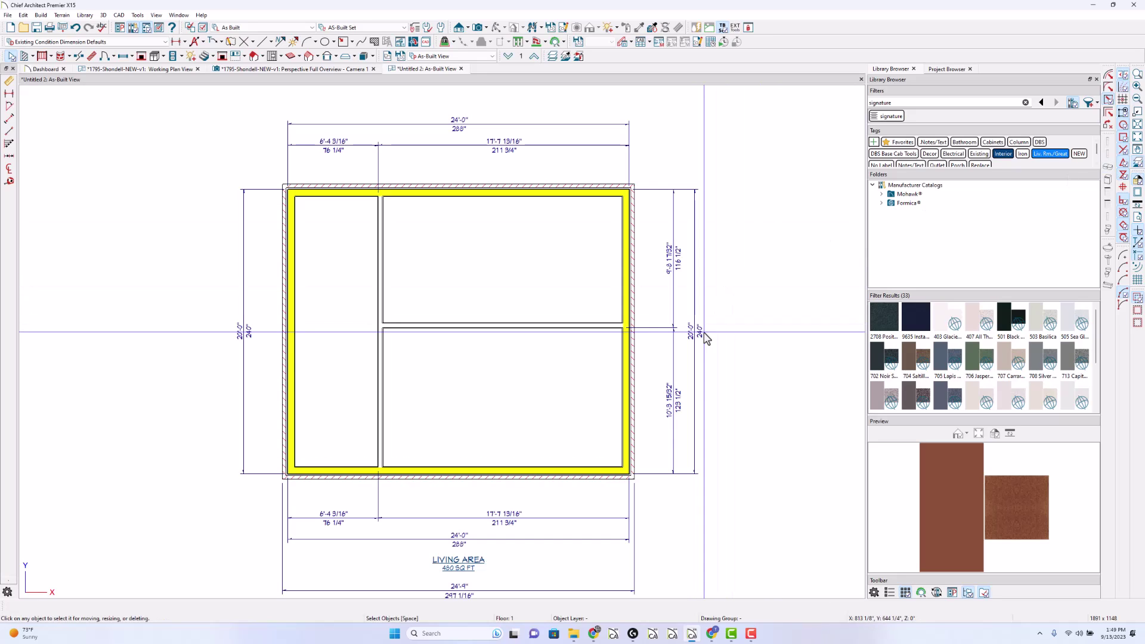
key("Page_Down")
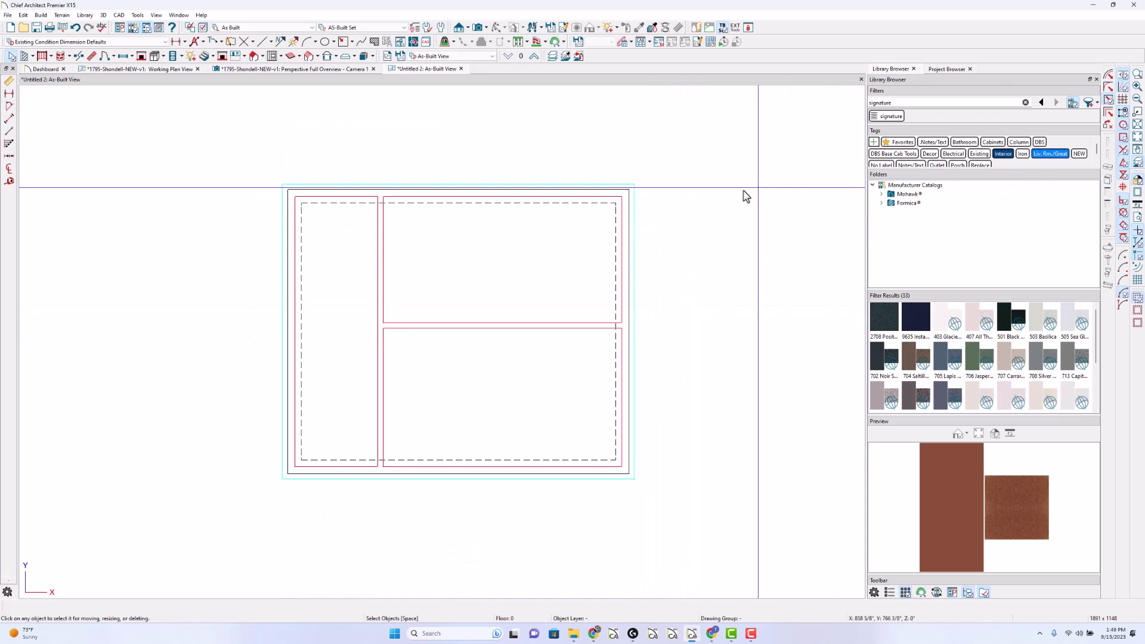
scroll(640, 191, "up", 5)
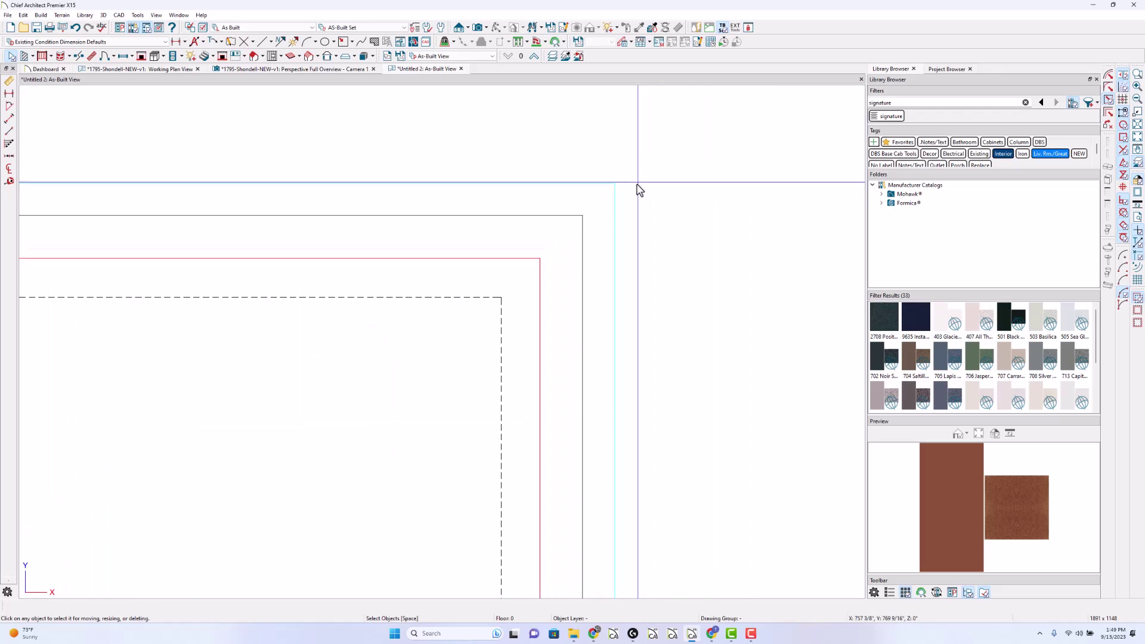
key("ctrl+2")
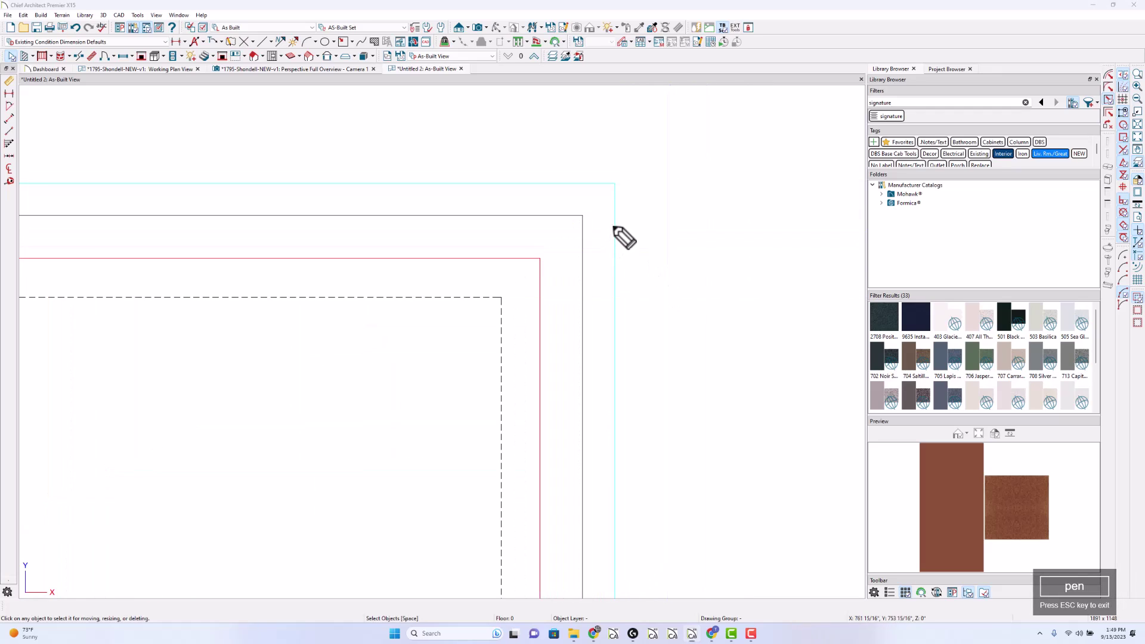
mouse_move(612, 230)
left_mouse_down()
mouse_move(614, 393)
mouse_move(611, 340)
mouse_move(617, 385)
mouse_move(585, 353)
mouse_move(588, 378)
mouse_move(582, 342)
mouse_move(586, 374)
mouse_move(586, 363)
mouse_move(620, 364)
mouse_move(607, 373)
mouse_move(582, 378)
left_mouse_up()
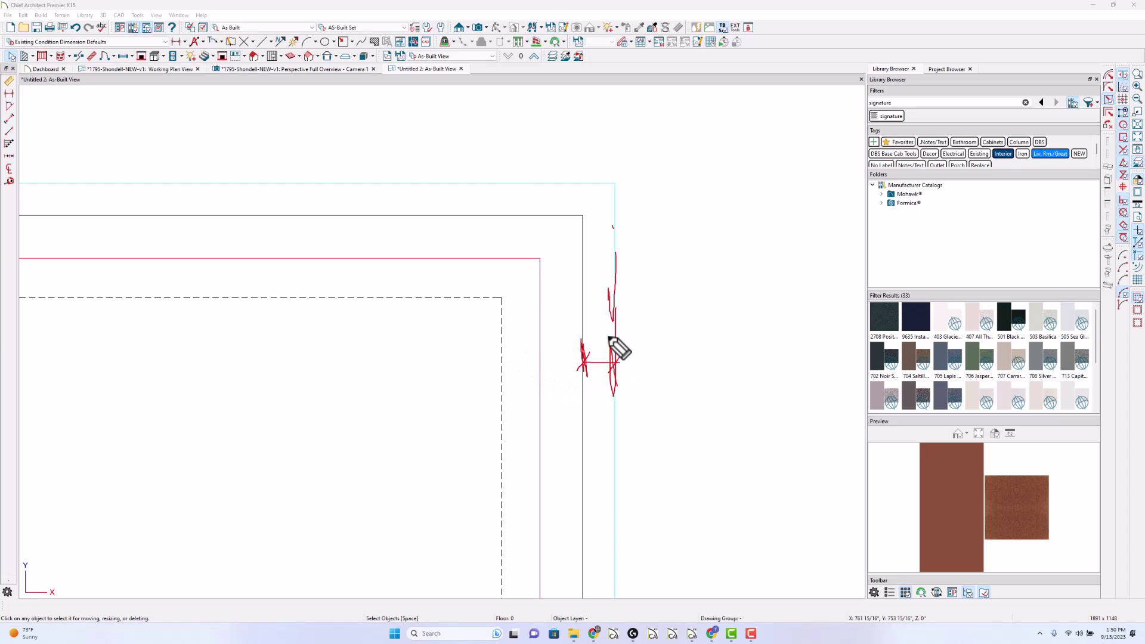
left_click_drag(585, 352, 613, 349)
left_click_drag(586, 338, 614, 339)
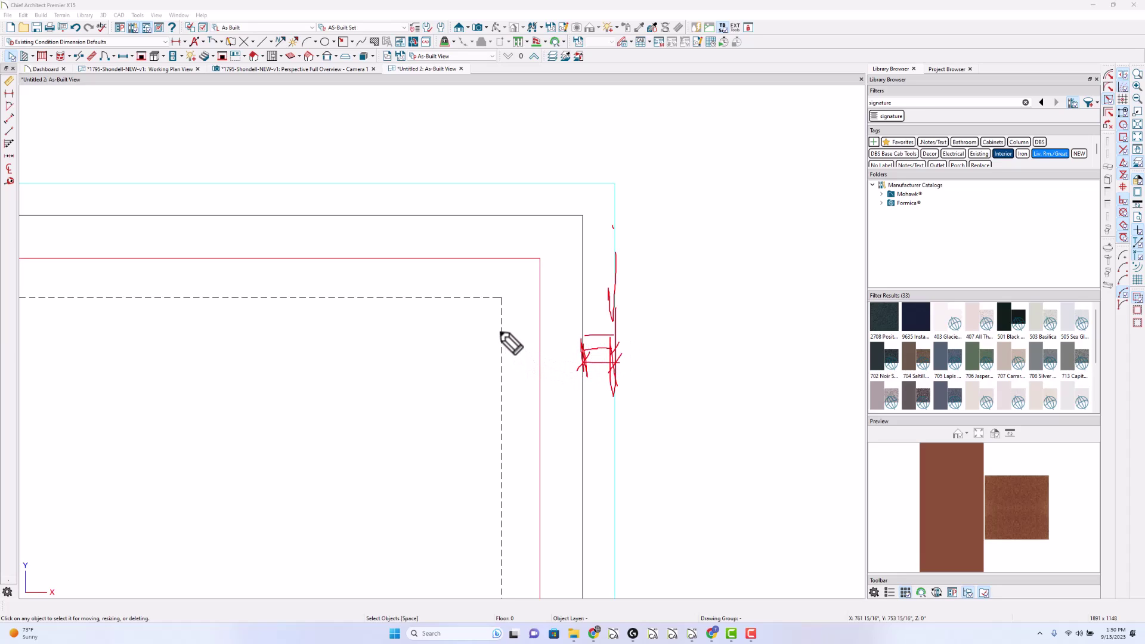
left_click_drag(500, 331, 503, 372)
mouse_move(540, 331)
left_mouse_down()
mouse_move(538, 426)
mouse_move(538, 337)
mouse_move(537, 417)
left_mouse_up()
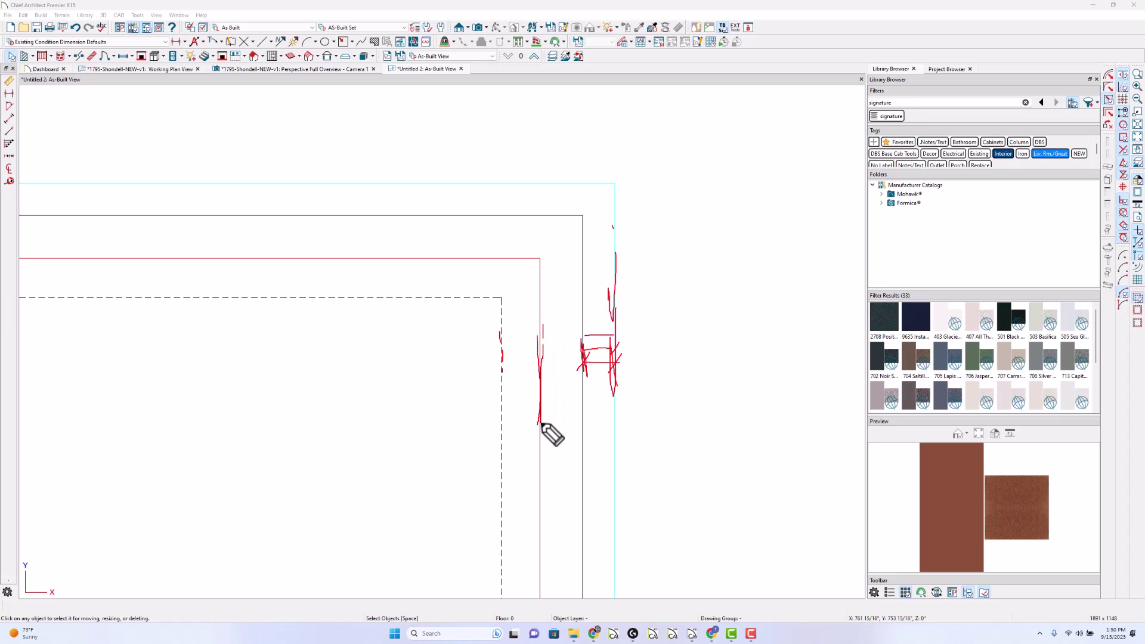
mouse_move(502, 380)
left_mouse_down()
mouse_move(503, 456)
mouse_move(524, 435)
mouse_move(608, 446)
left_mouse_up()
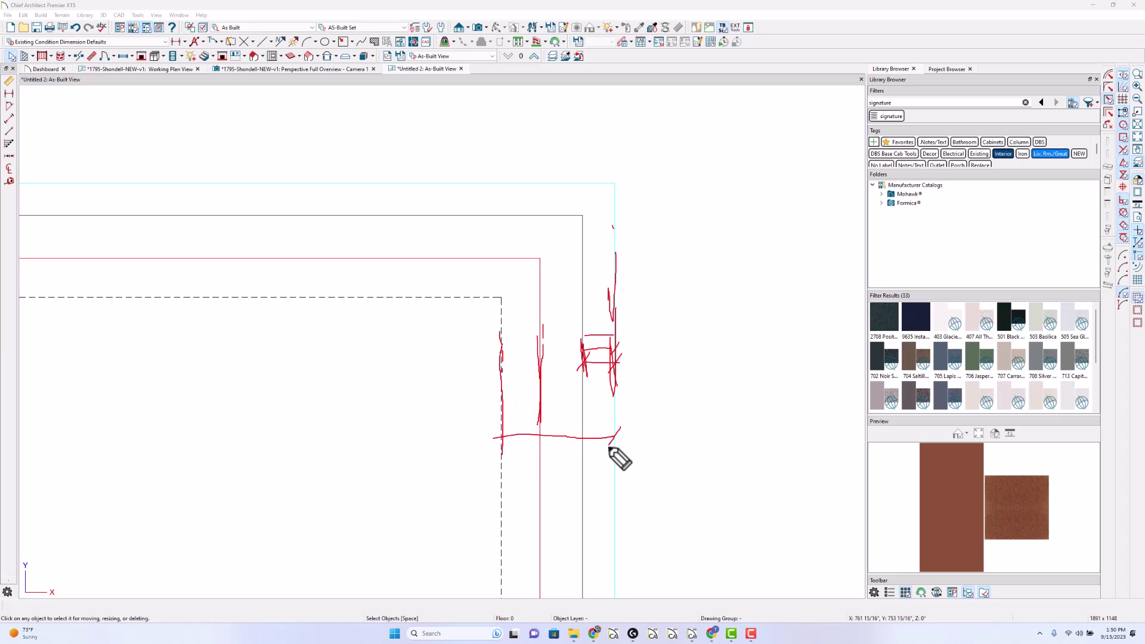
left_click_drag(509, 427, 496, 445)
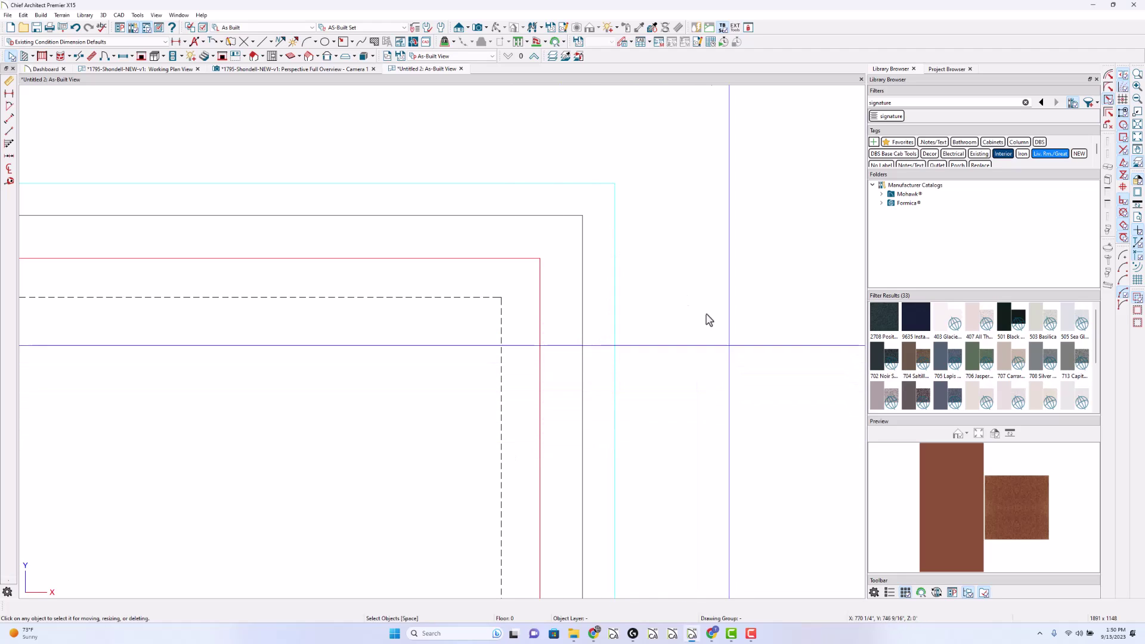
left_click(344, 41)
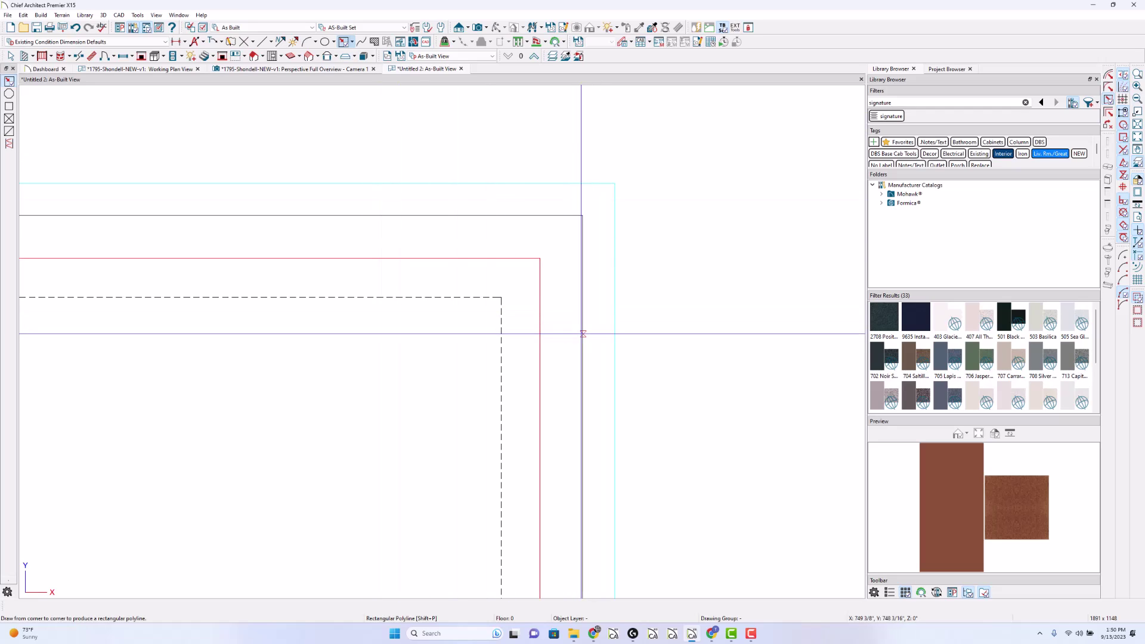
scroll(583, 334, "up", 2)
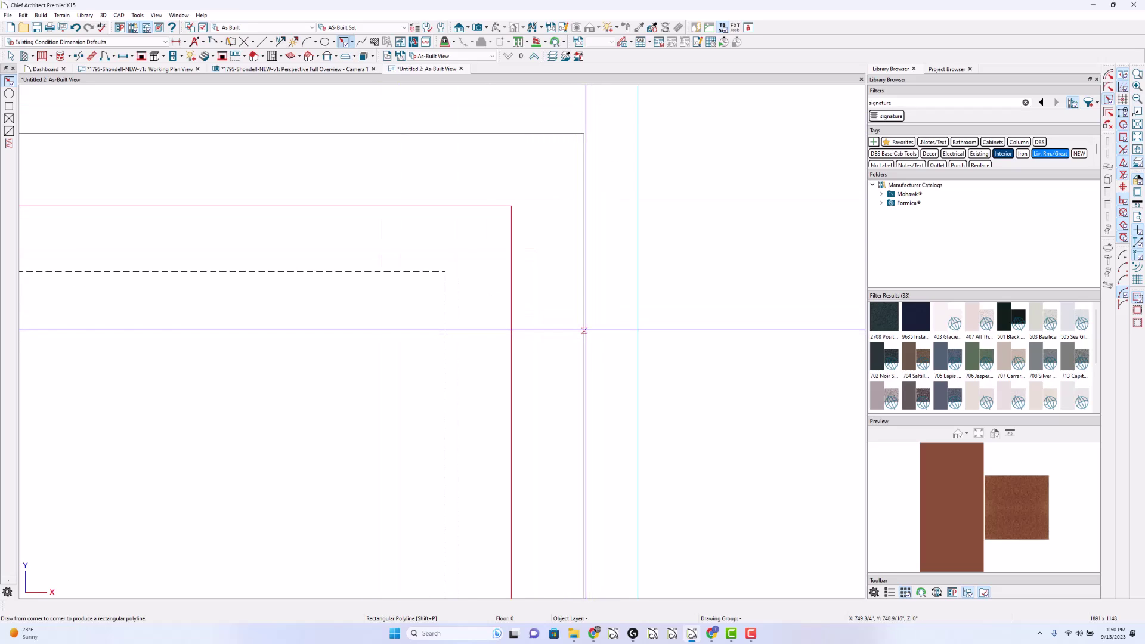
left_click_drag(583, 329, 638, 284)
left_click(535, 57)
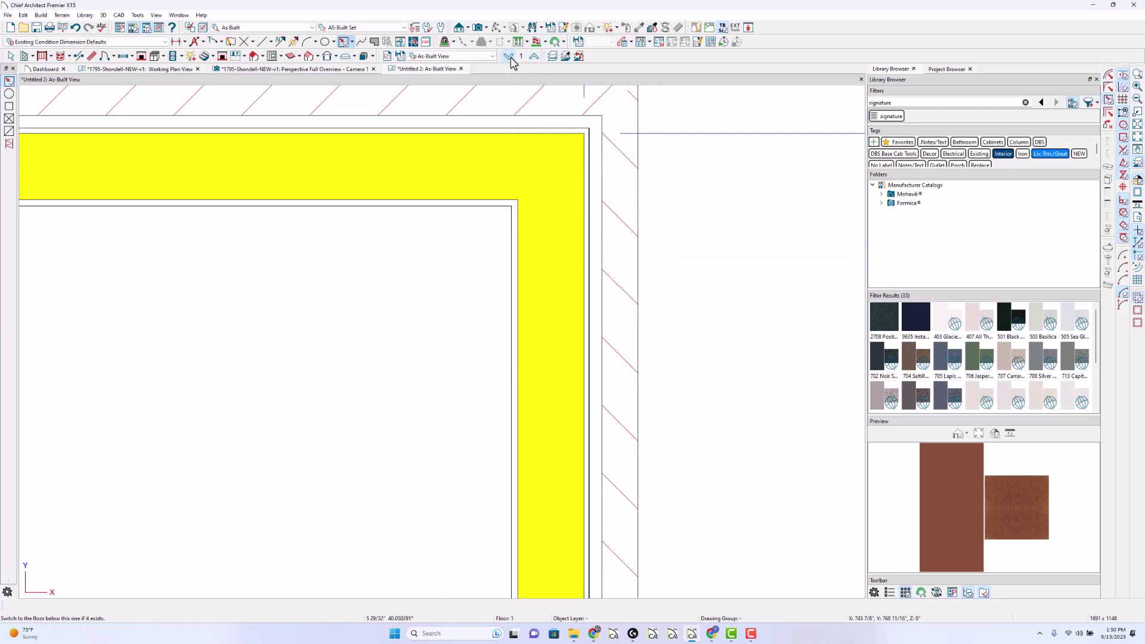
left_click(509, 57)
left_click(1139, 165)
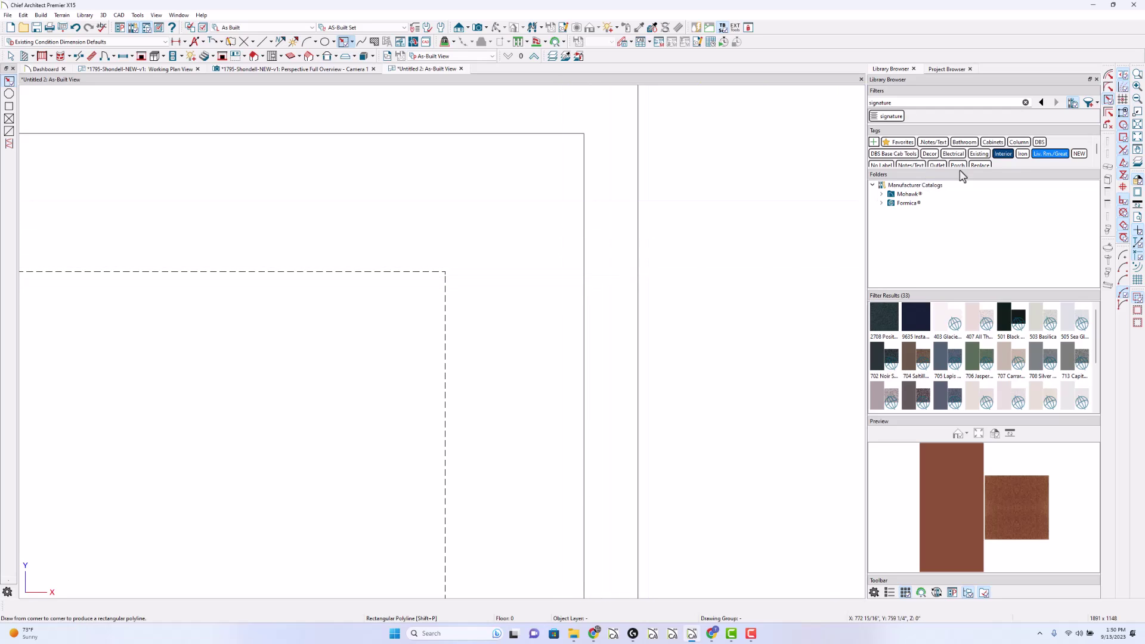
left_click(1140, 169)
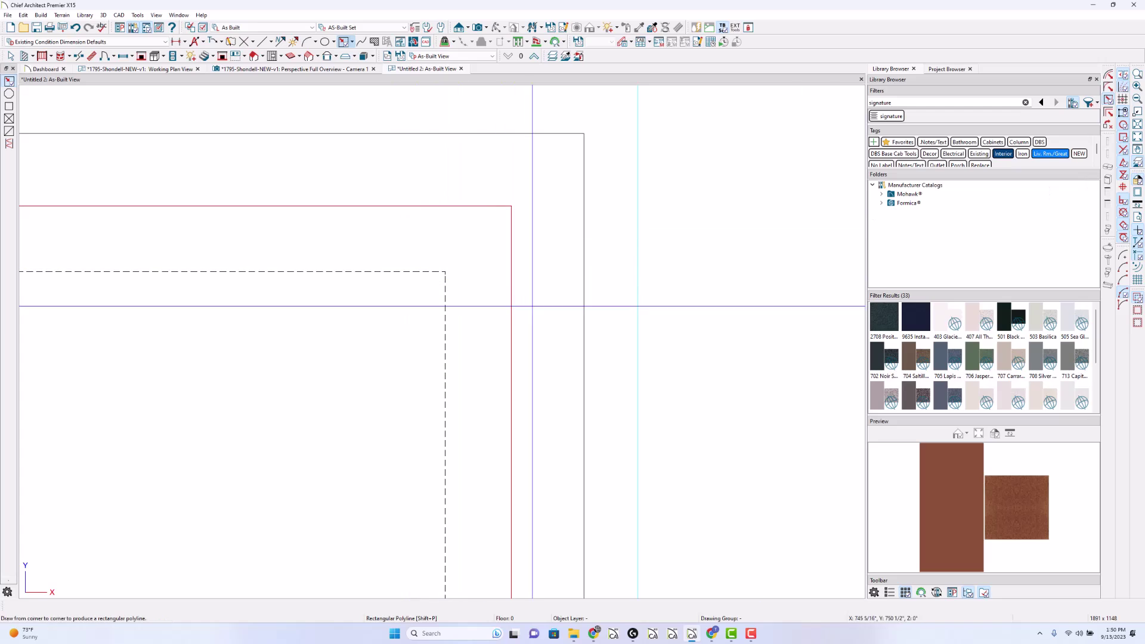
mouse_move(584, 320)
left_mouse_down()
mouse_move(625, 293)
mouse_move(604, 300)
mouse_move(637, 300)
left_mouse_up()
key("l")
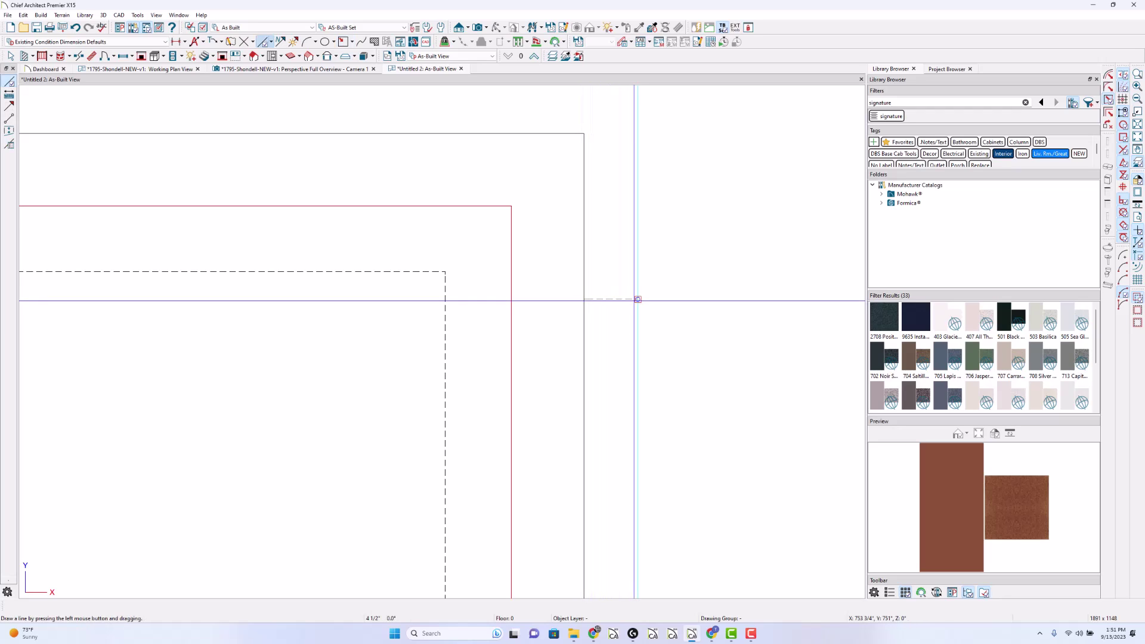
Draw 4 1/2", 16" and 6" guide lines at the slab corner, verifying each length.
double_click(622, 300)
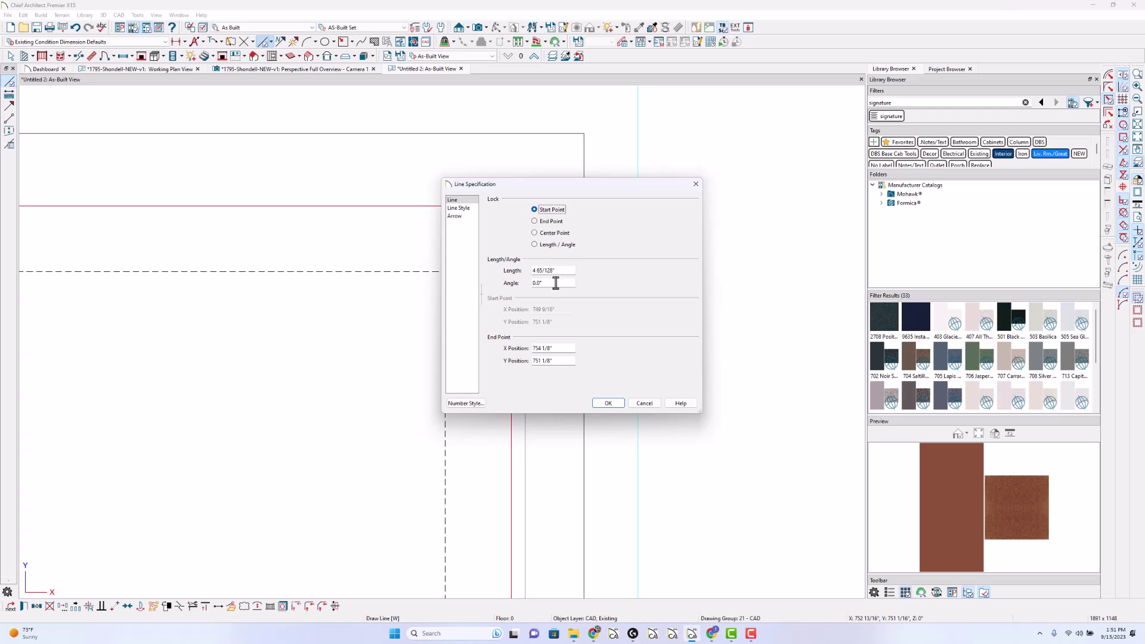
key("Return")
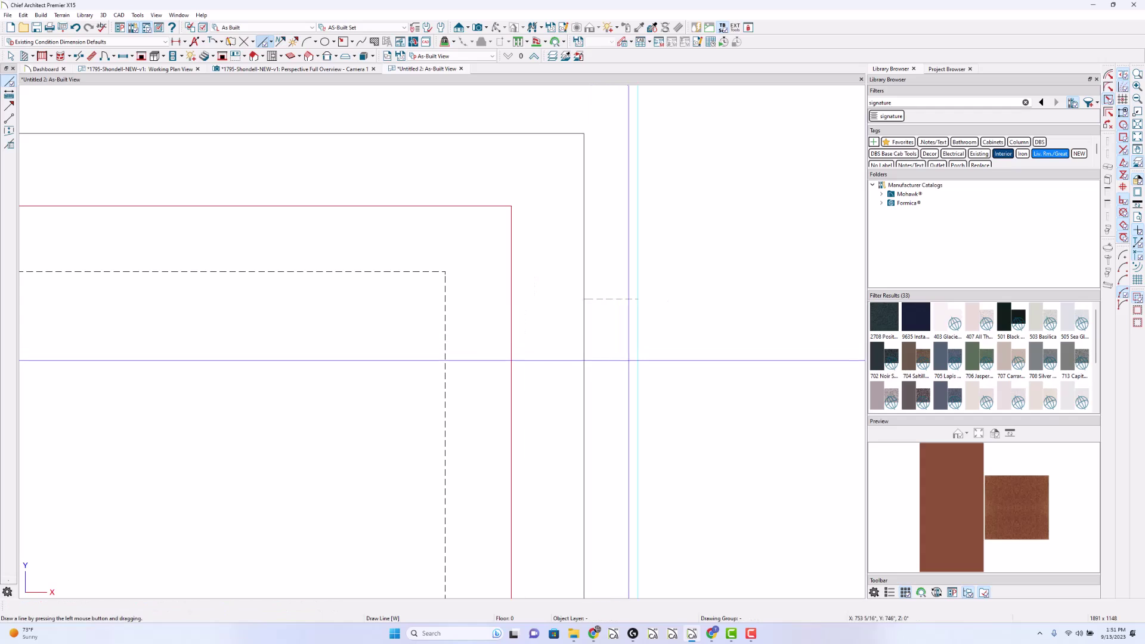
left_click_drag(637, 361, 447, 363)
double_click(455, 363)
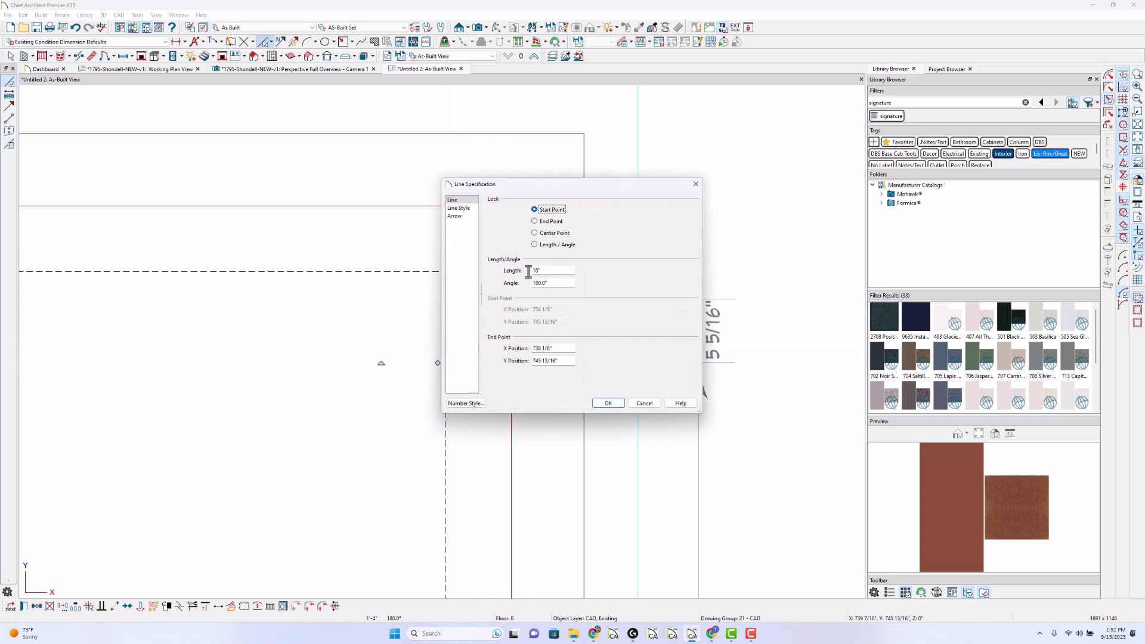
key("Return")
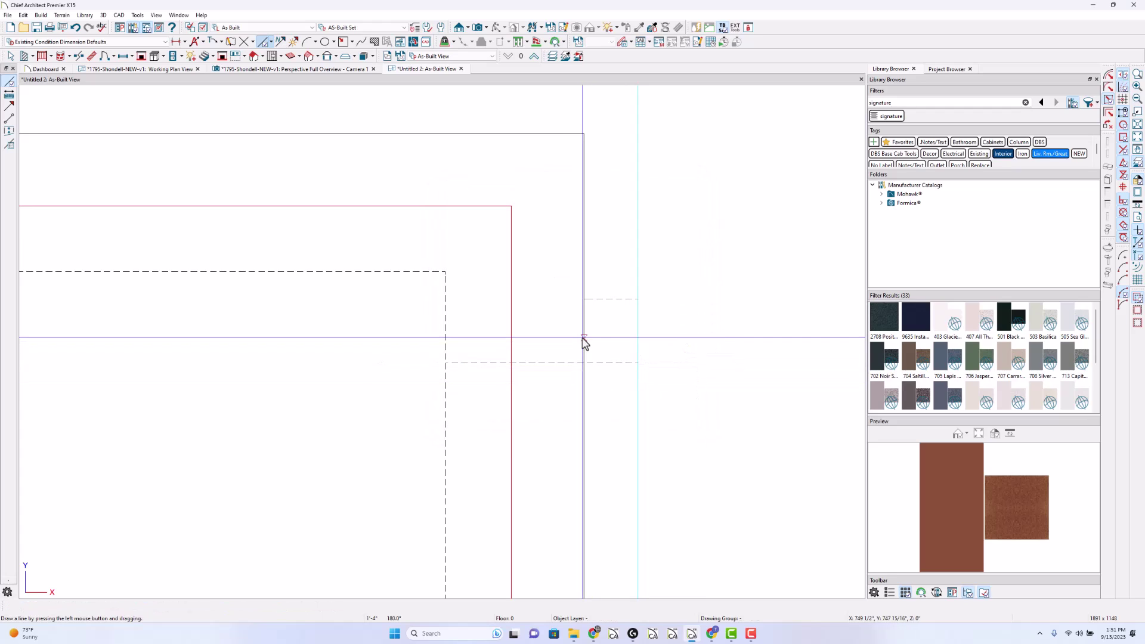
left_click_drag(524, 332, 511, 332)
double_click(517, 332)
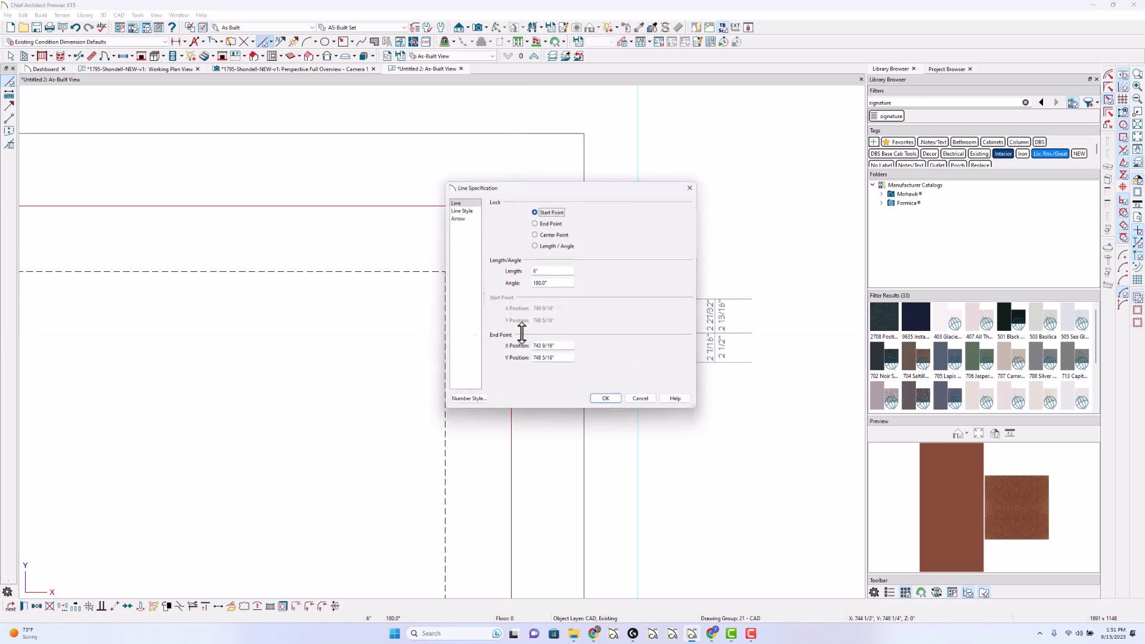
key("Return")
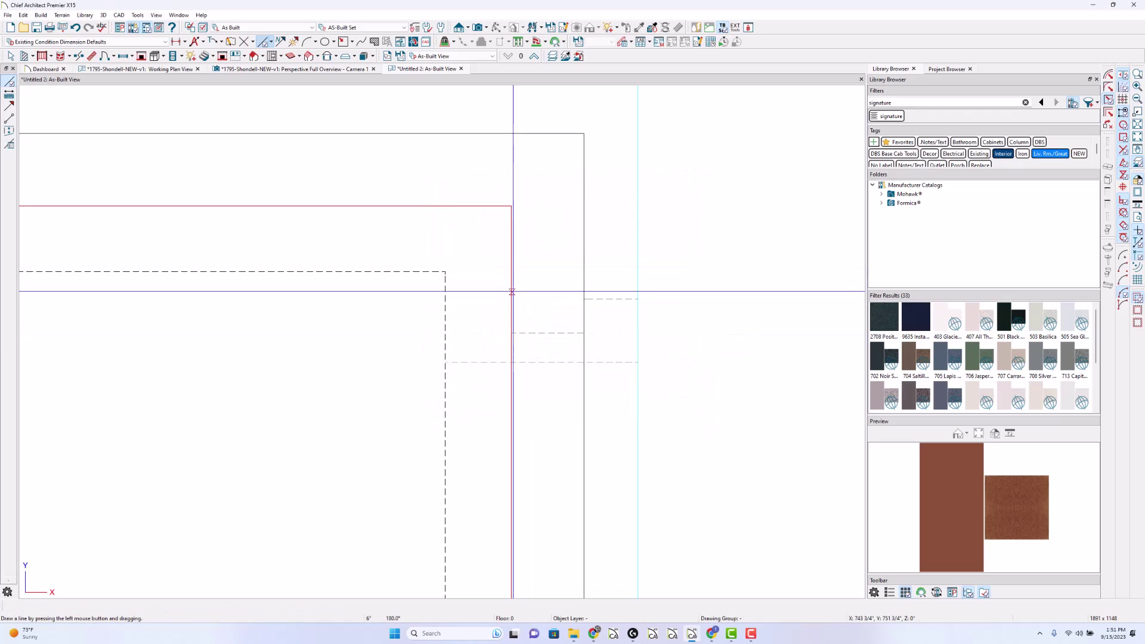
Compare with the floor above, then move the horizontal guide line into place.
left_click(533, 55)
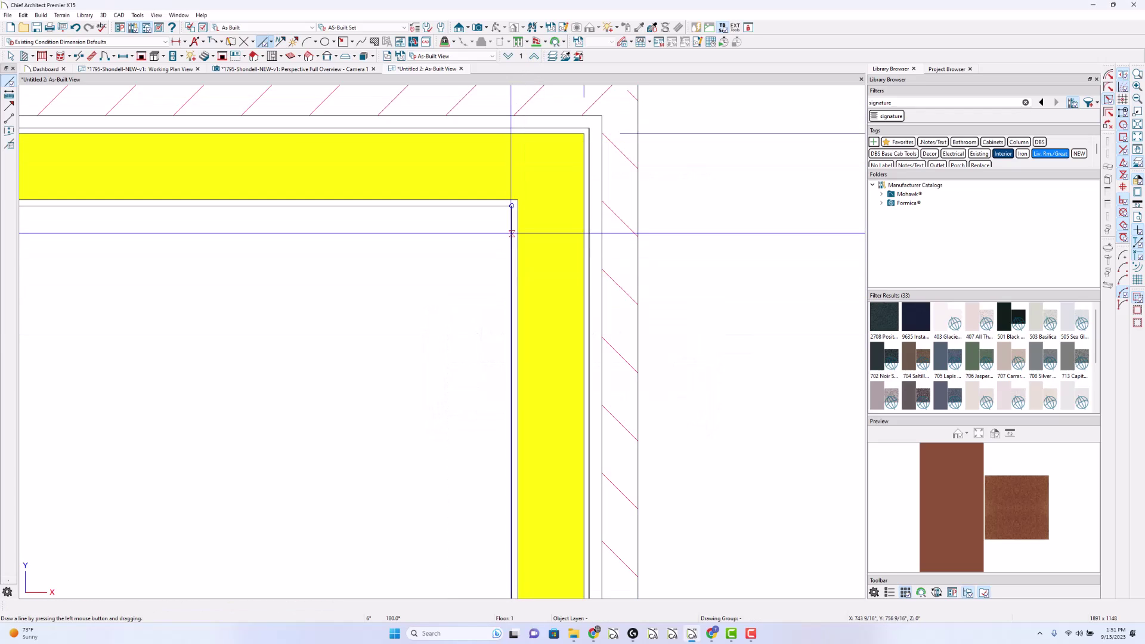
left_click(508, 55)
left_click(529, 333)
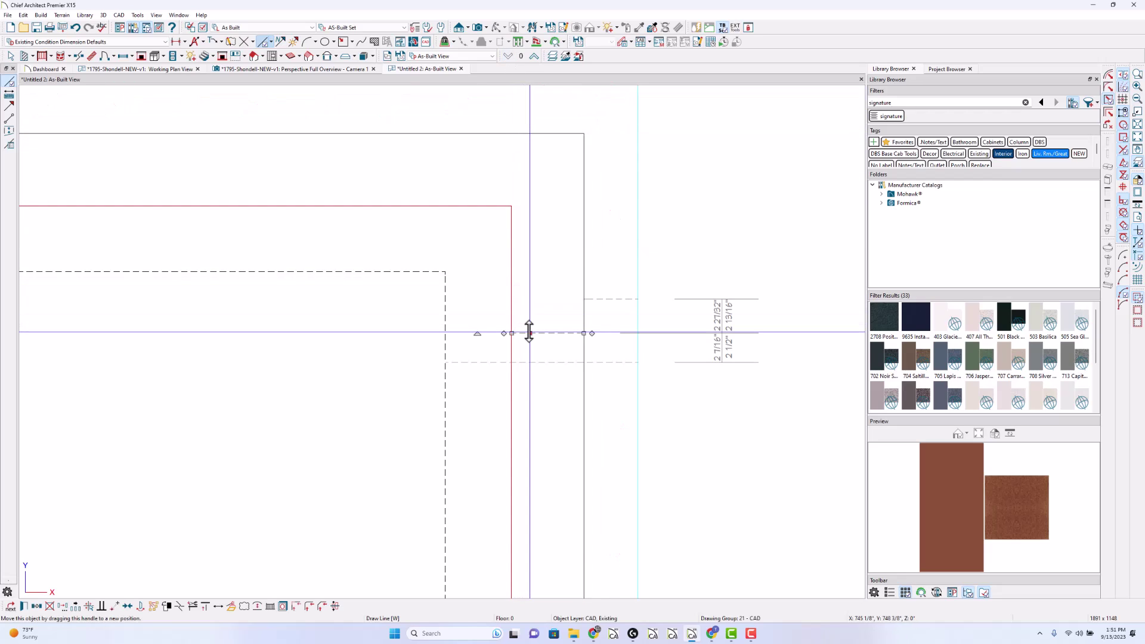
left_click_drag(529, 333, 614, 360)
left_click(806, 306)
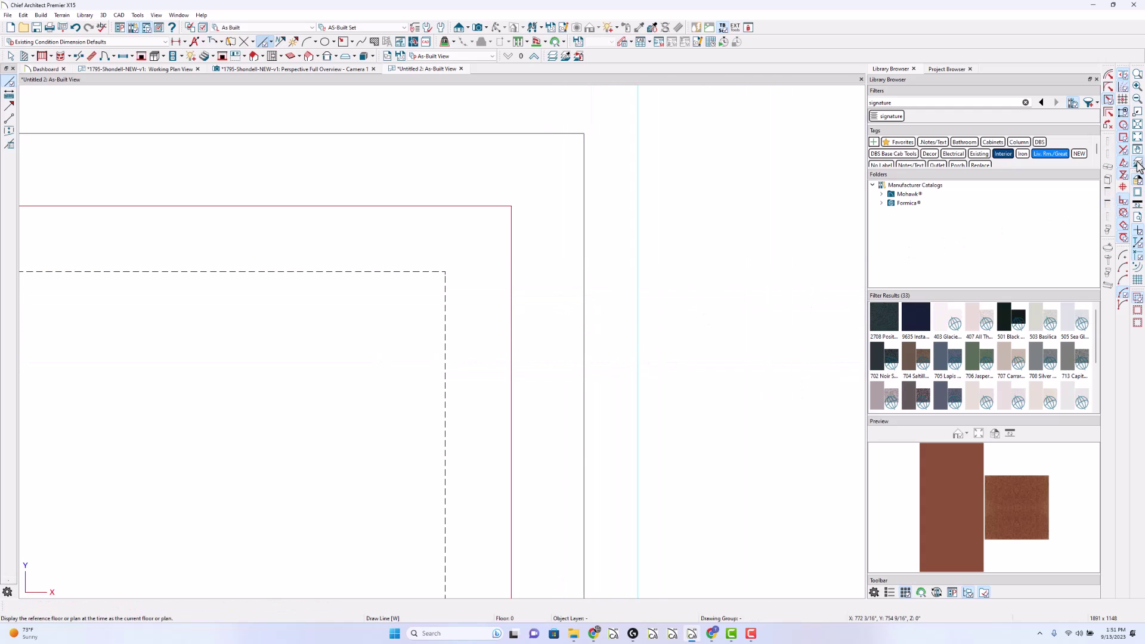
scroll(850, 277, "down", 4)
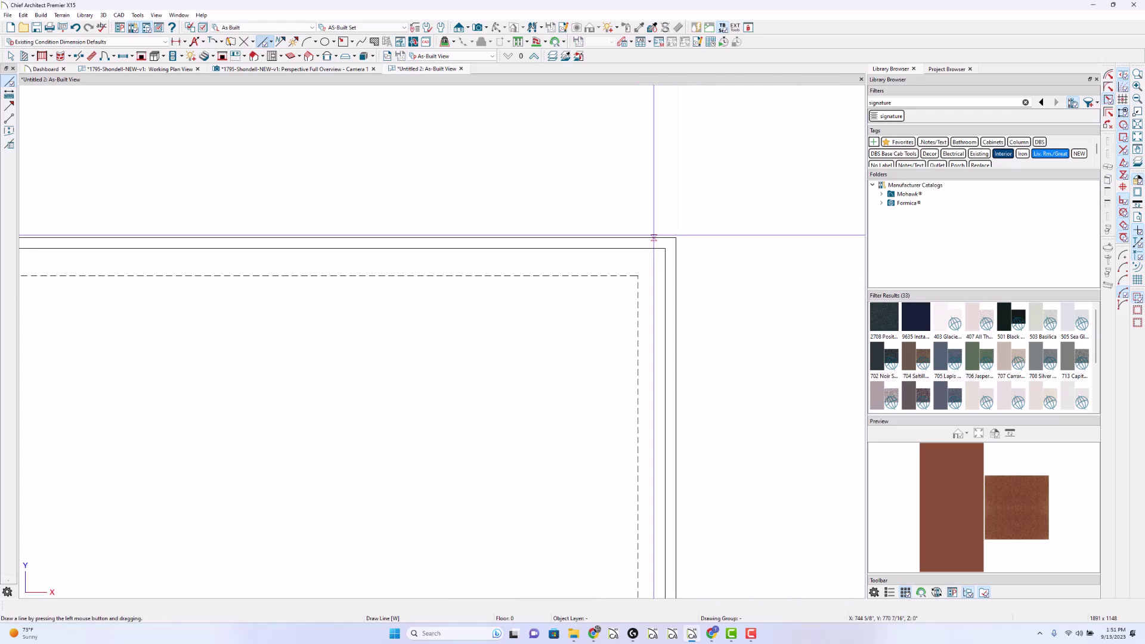
scroll(683, 266, "down", 2)
scroll(690, 310, "up", 1)
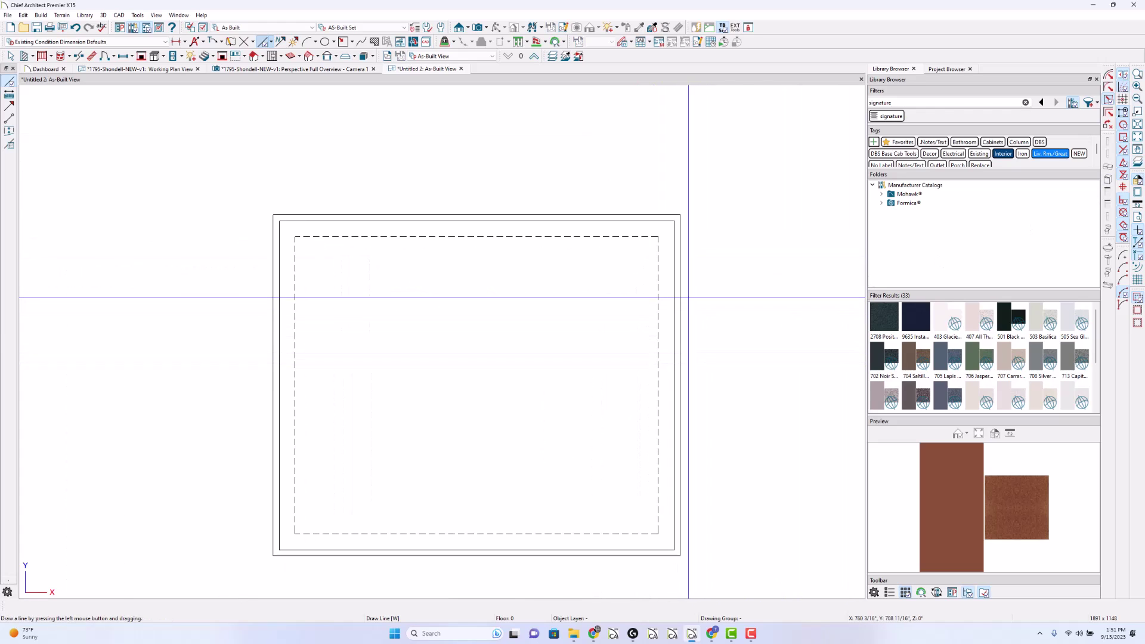
key("ctrl+alt+p")
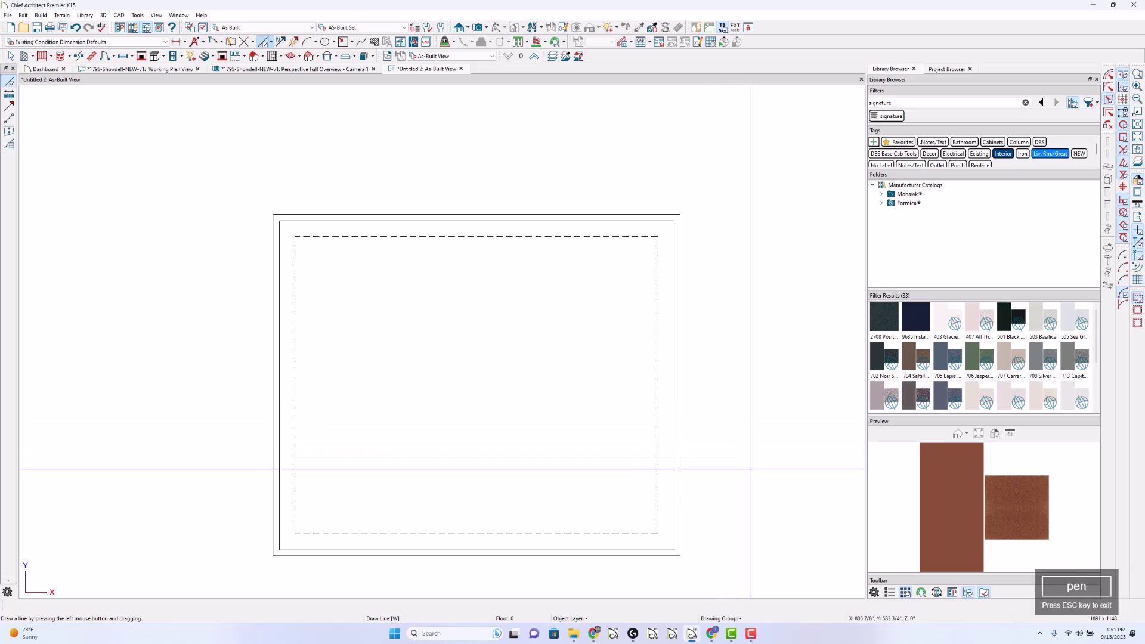
mouse_move(680, 400)
left_mouse_down()
mouse_move(680, 375)
mouse_move(681, 413)
mouse_move(683, 376)
left_mouse_up()
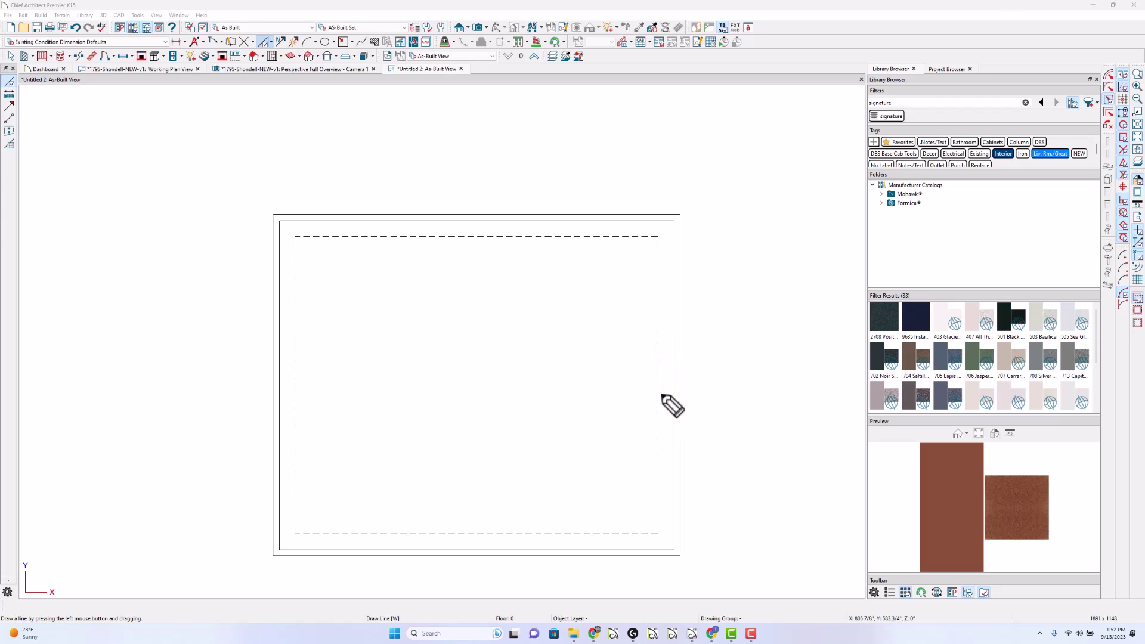
Create Elevation 1 looking up the plan and add Auto Detail fills.
left_click(459, 30)
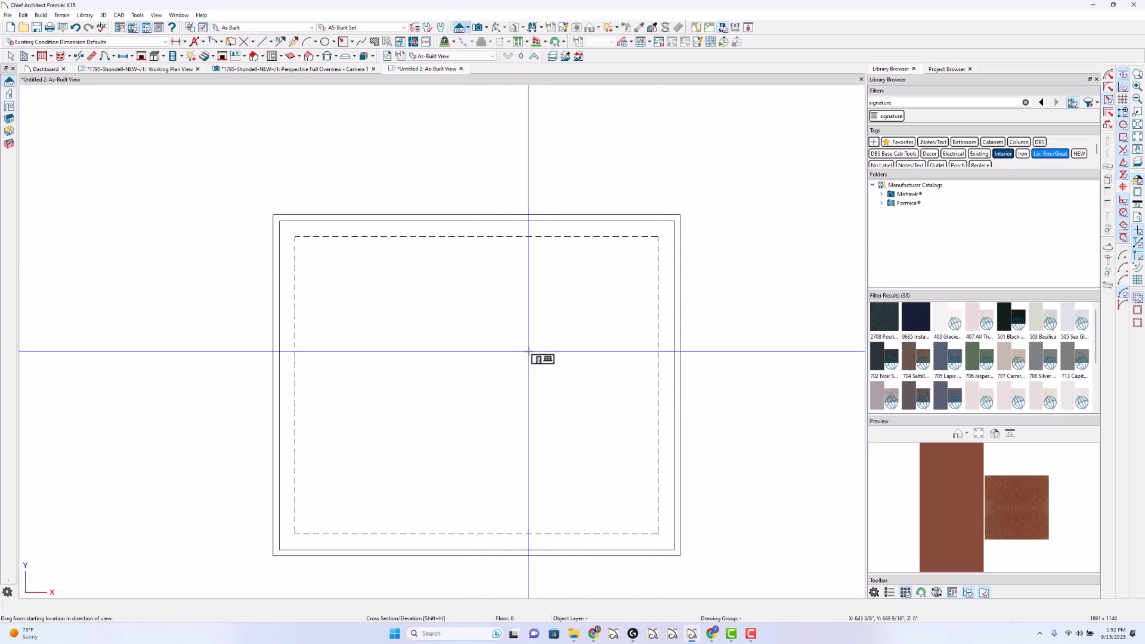
left_click_drag(531, 351, 531, 210)
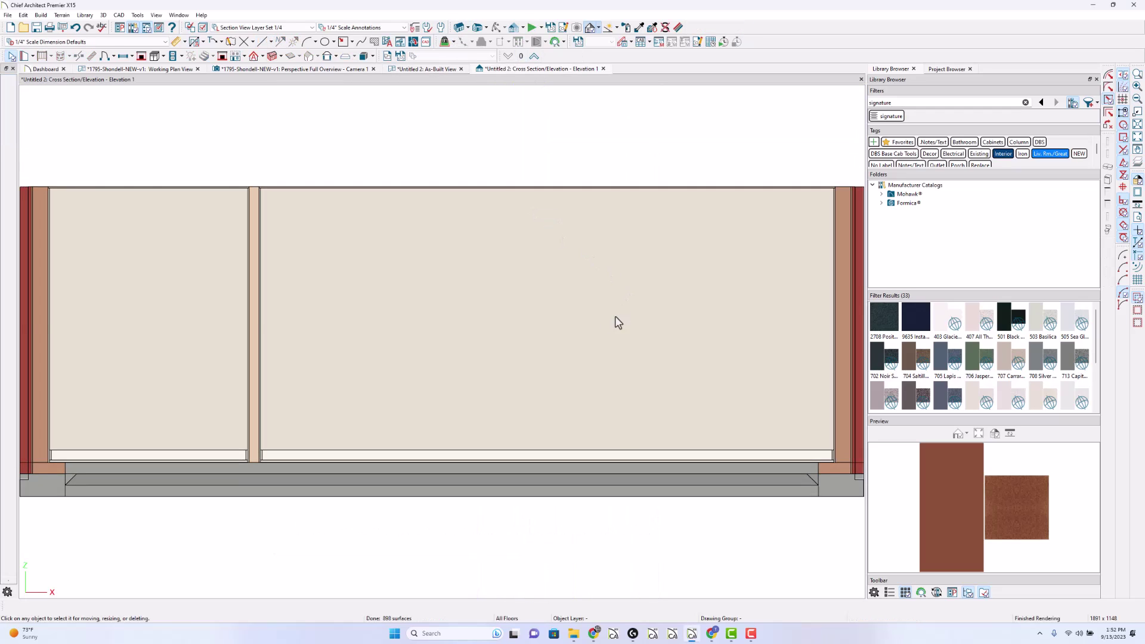
scroll(503, 312, "down", 2)
scroll(775, 422, "up", 3)
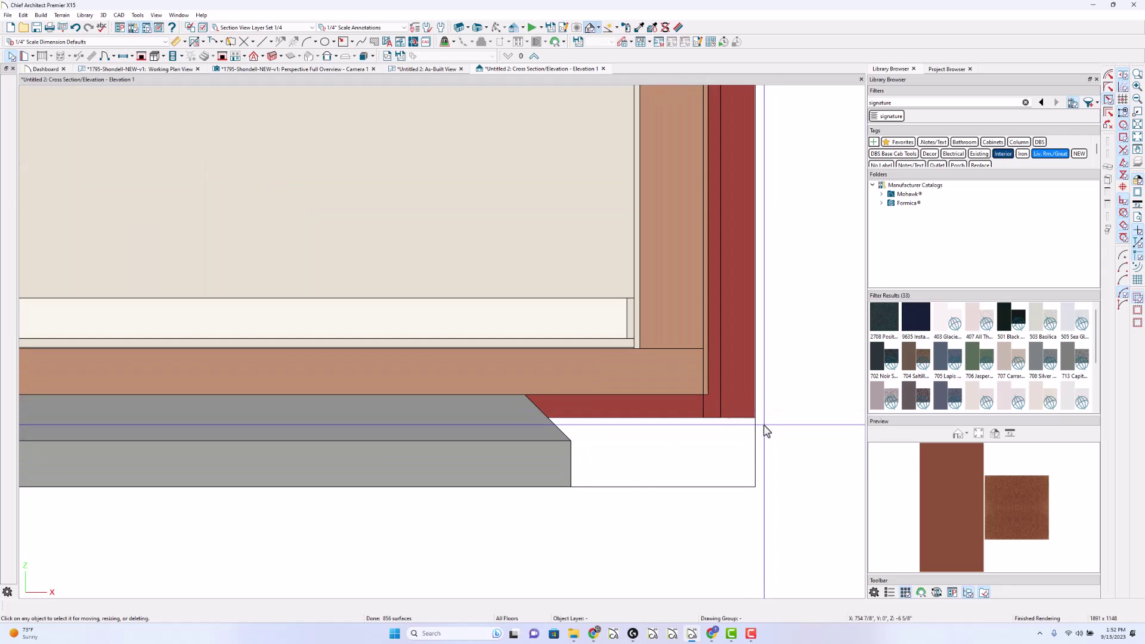
left_click(388, 43)
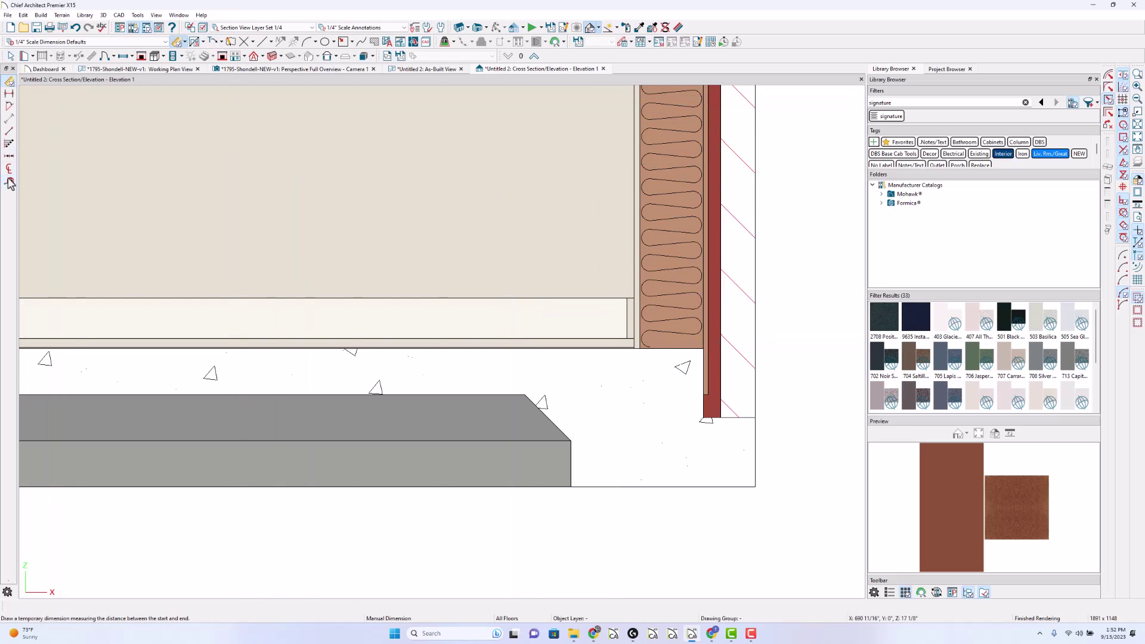
Measure the 1 11/16" drop from the wall corner in Elevation 1.
left_click(9, 183)
left_click_drag(703, 348, 700, 421)
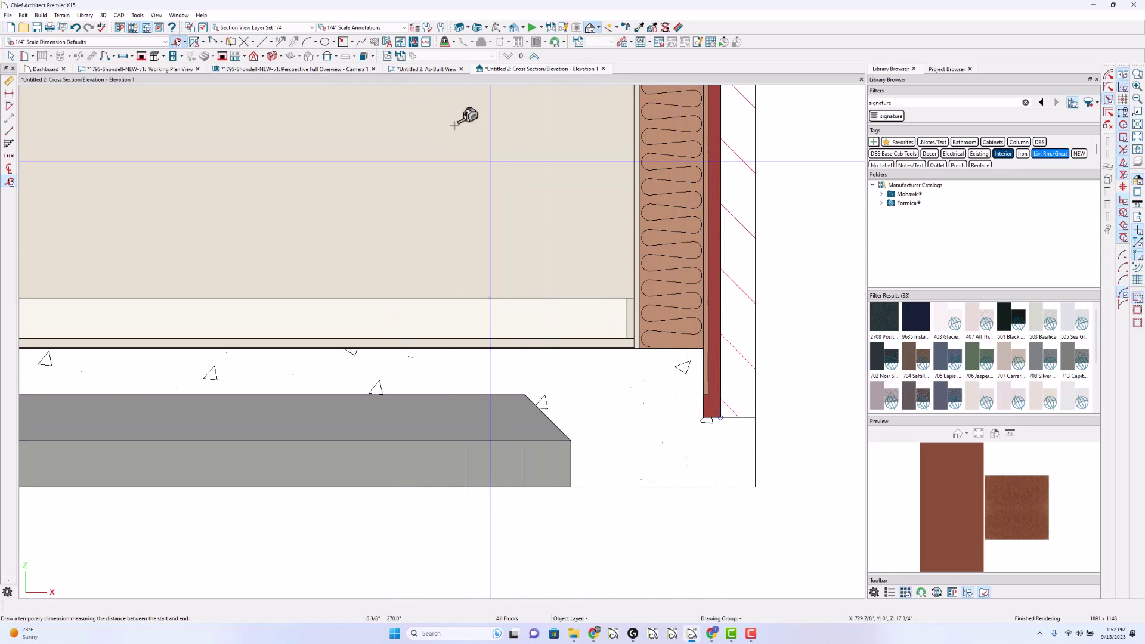
left_click(424, 69)
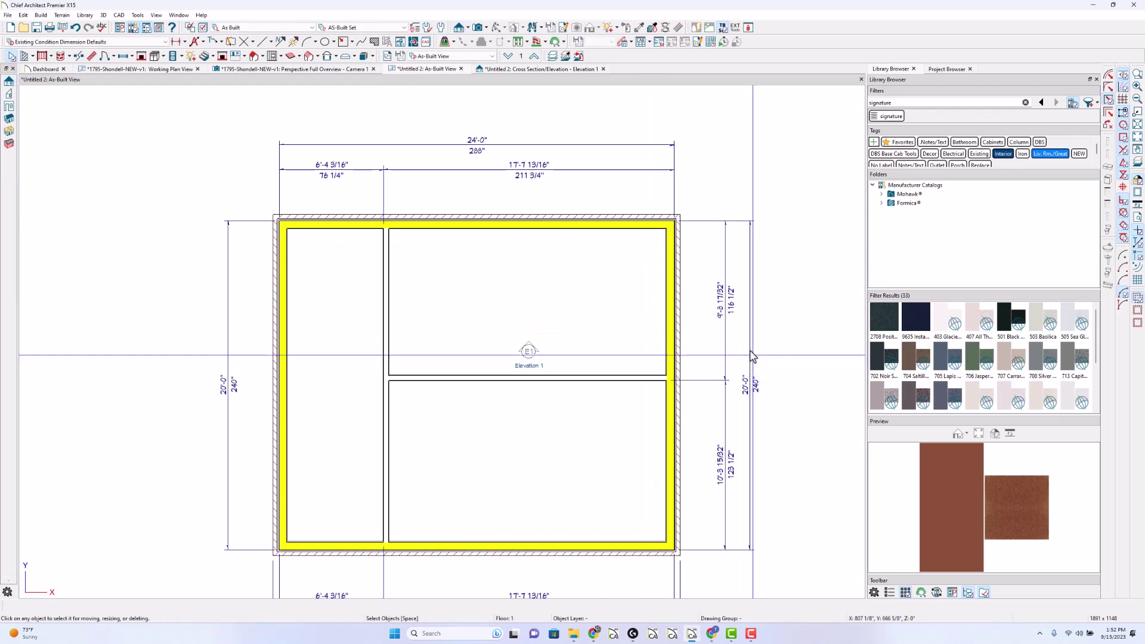
Recheck the right wall's Brick-6-NEW brick ledge depth, then close the wall dialogs.
left_click(673, 305)
double_click(673, 305)
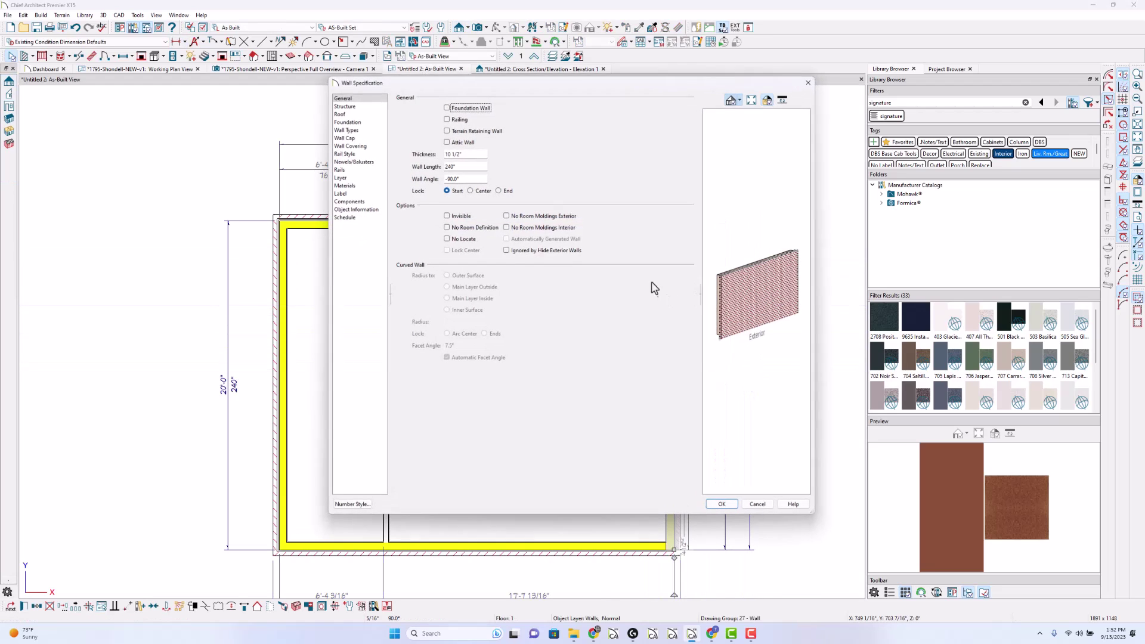
left_click(343, 129)
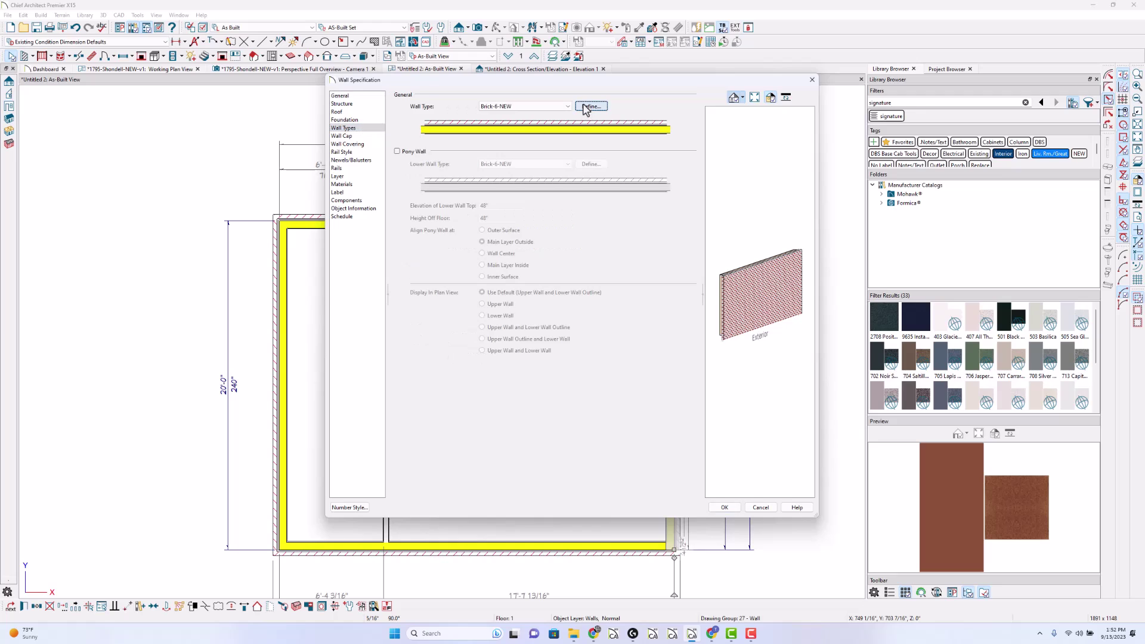
left_click(590, 106)
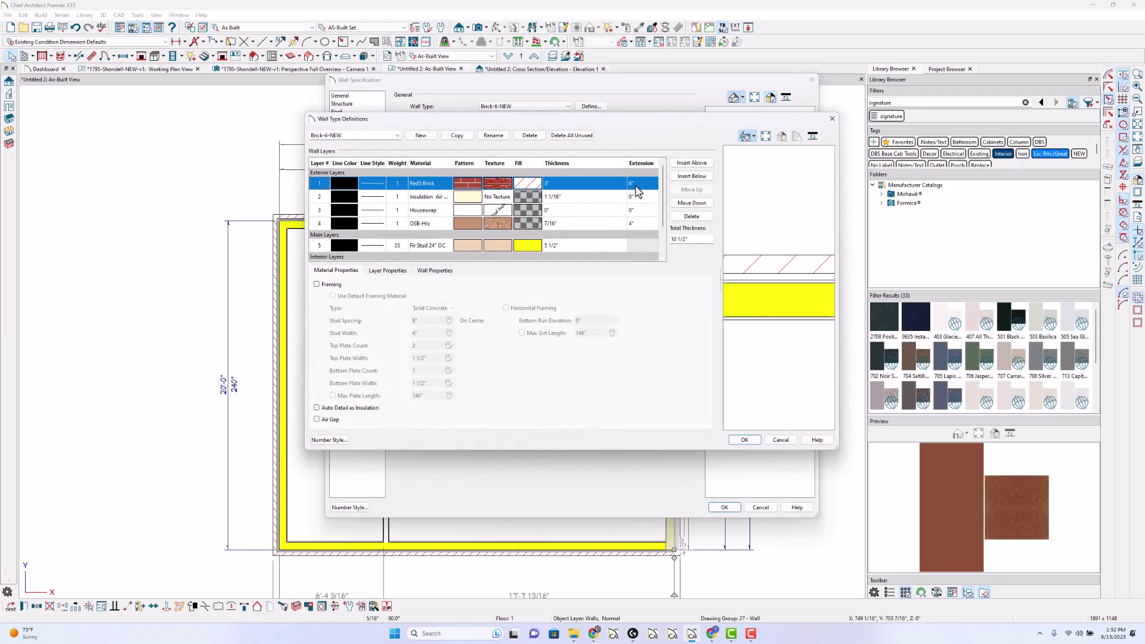
left_click(435, 271)
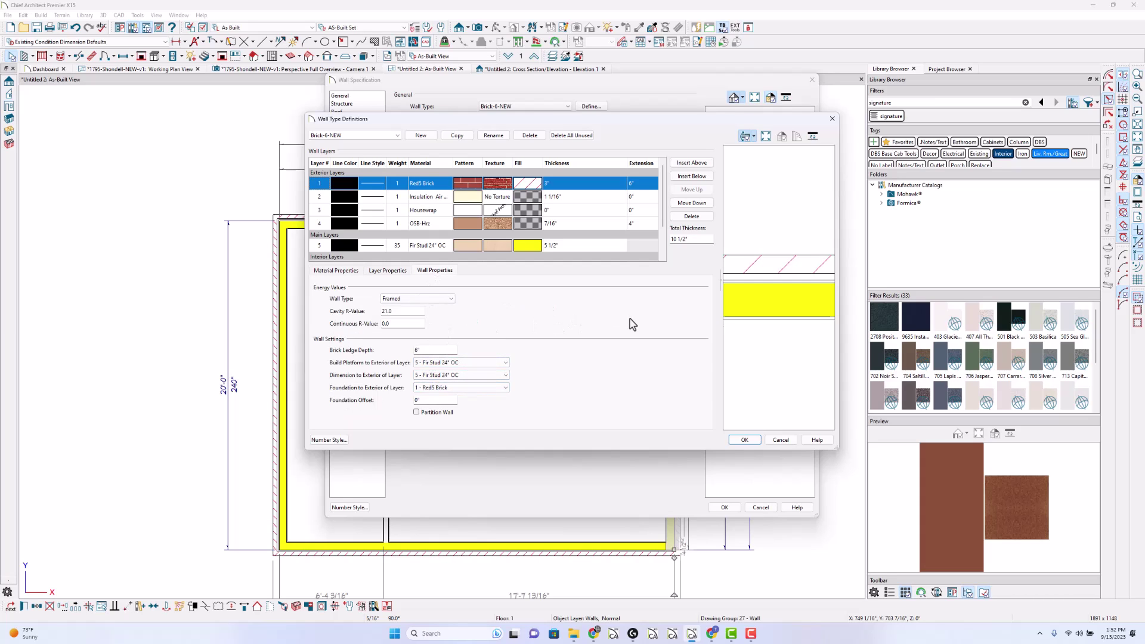
key("Return")
key("Return")
key("ctrl+Tab")
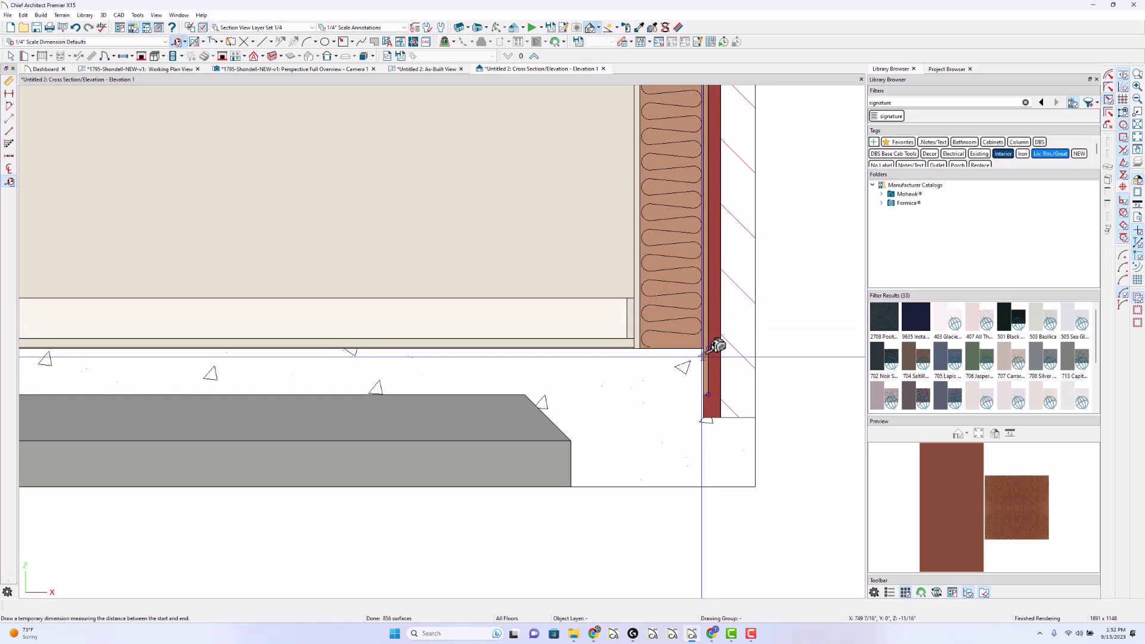
Measure the brick band offsets and draw a short CAD line at its base.
left_click_drag(702, 357, 703, 418)
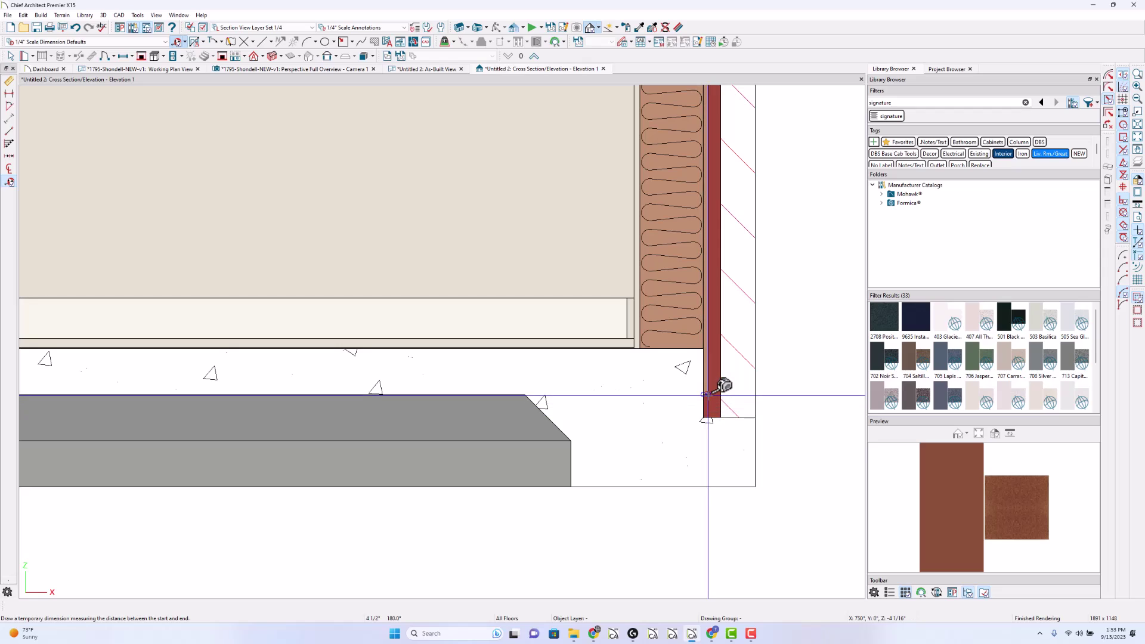
left_click_drag(705, 395, 716, 395)
key("l")
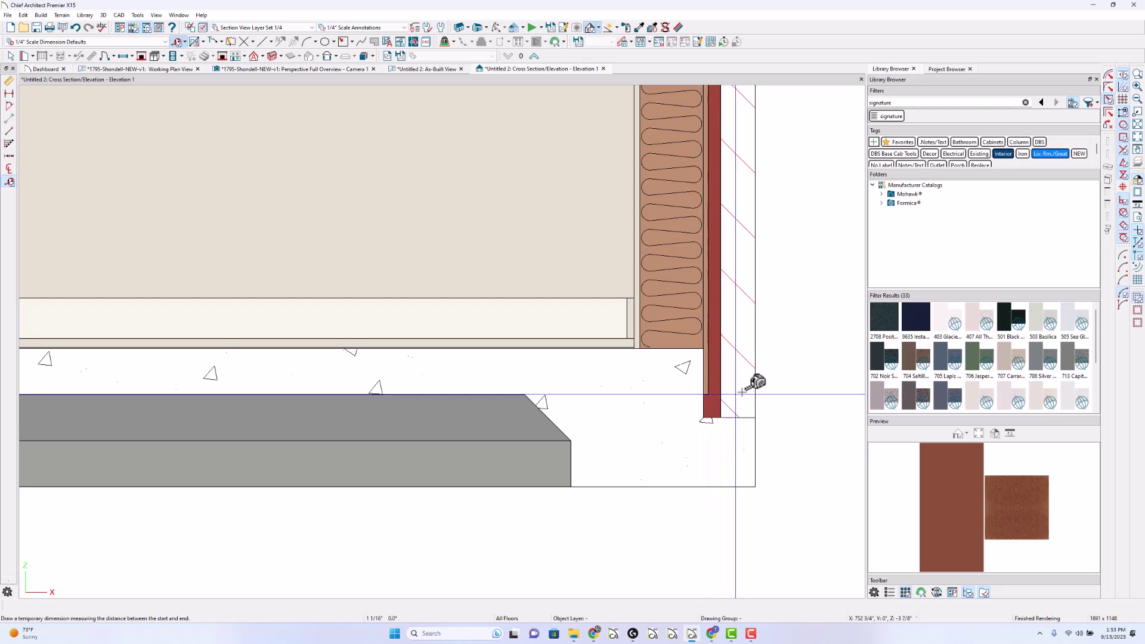
scroll(739, 390, "up", 3)
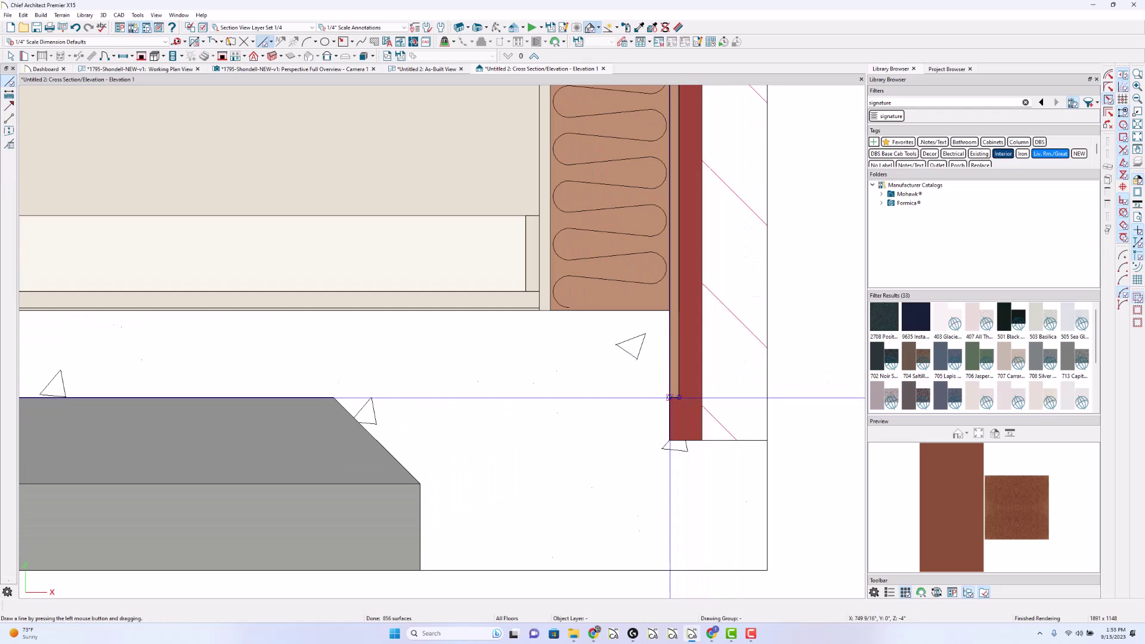
left_click_drag(679, 397, 670, 397)
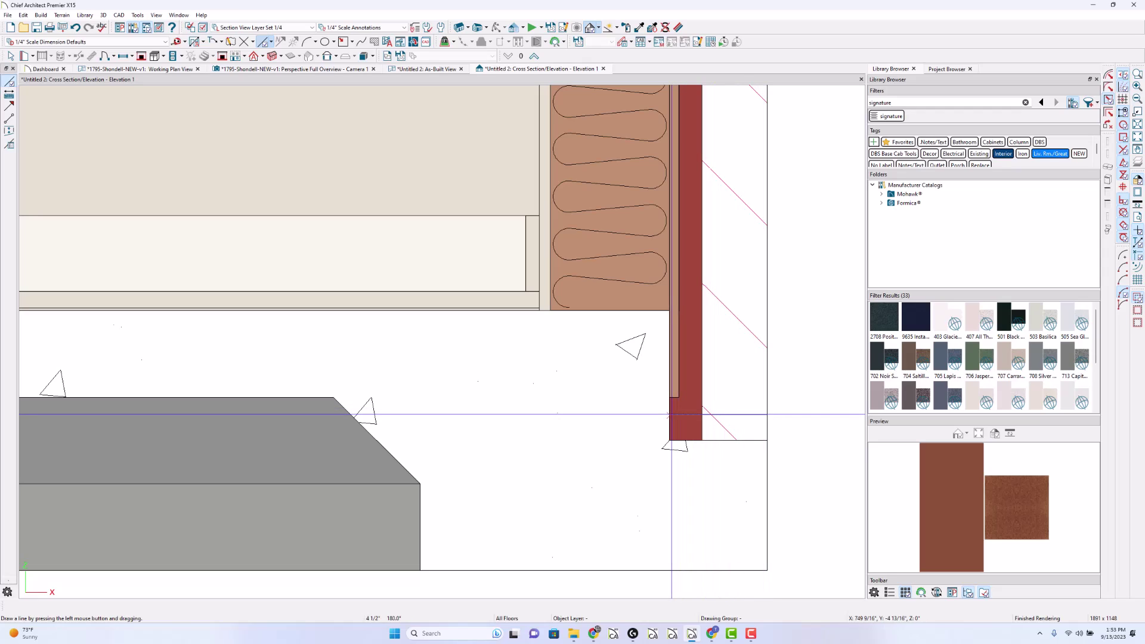
mouse_move(672, 413)
left_mouse_down()
mouse_move(675, 441)
mouse_move(767, 441)
left_mouse_up()
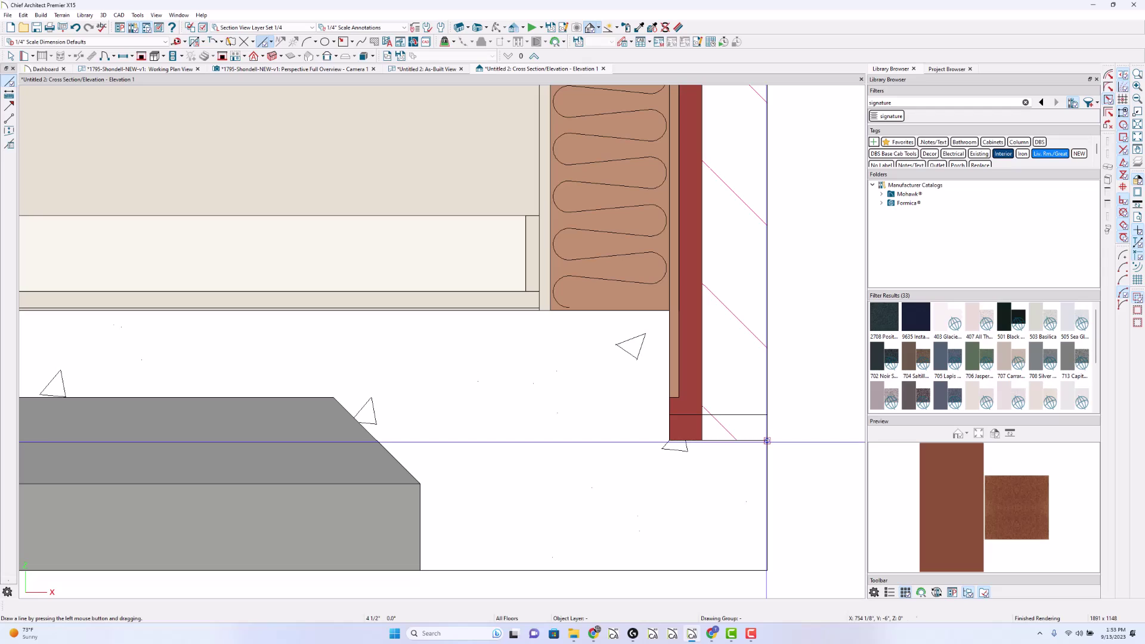
double_click(681, 414)
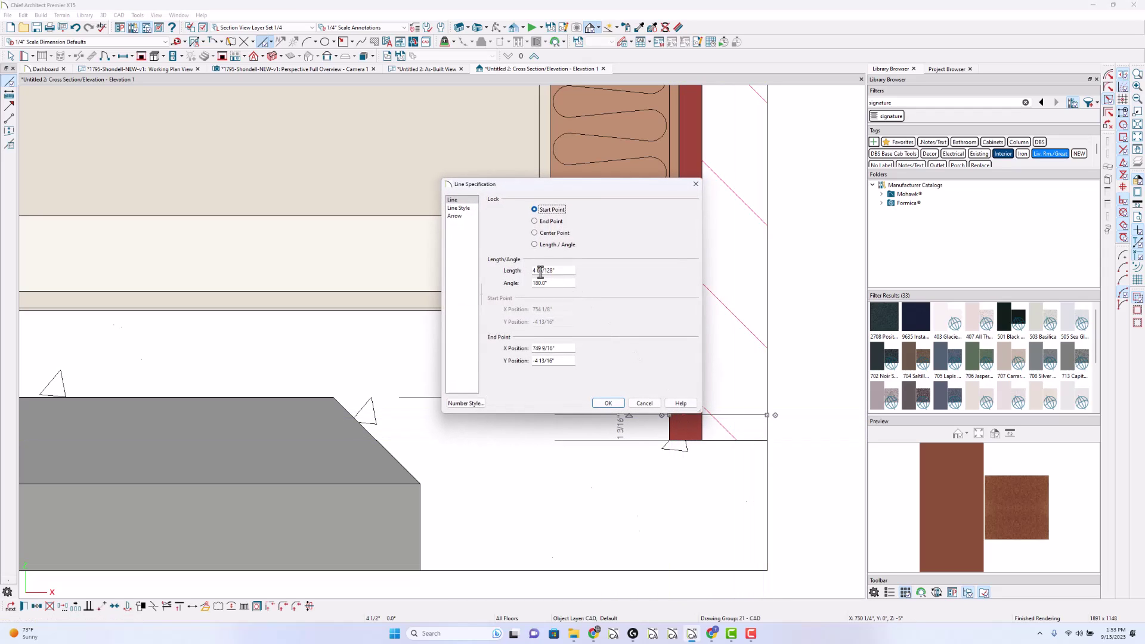
left_click(608, 403)
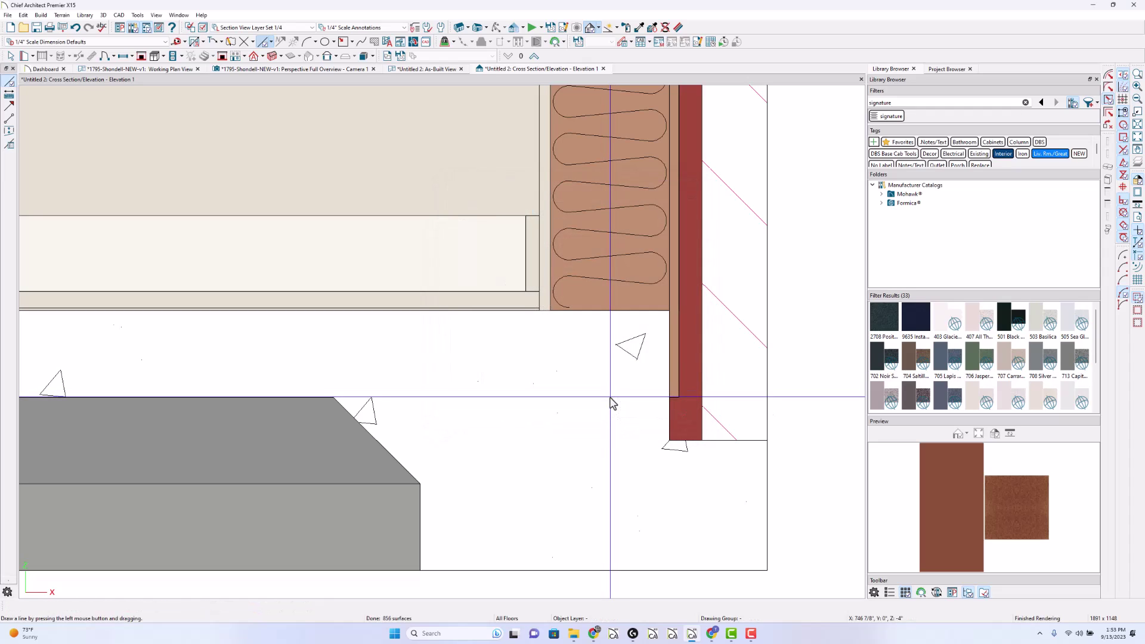
Return to the dimensioned As-Built View floor plan.
scroll(692, 400, "down", 2)
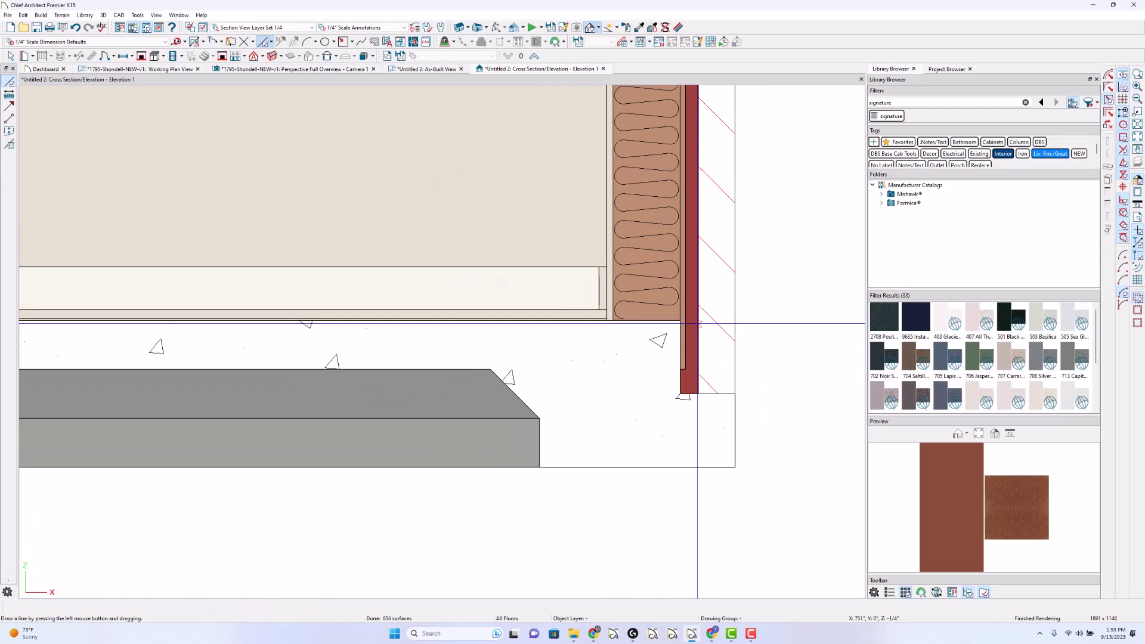
scroll(702, 325, "down", 2)
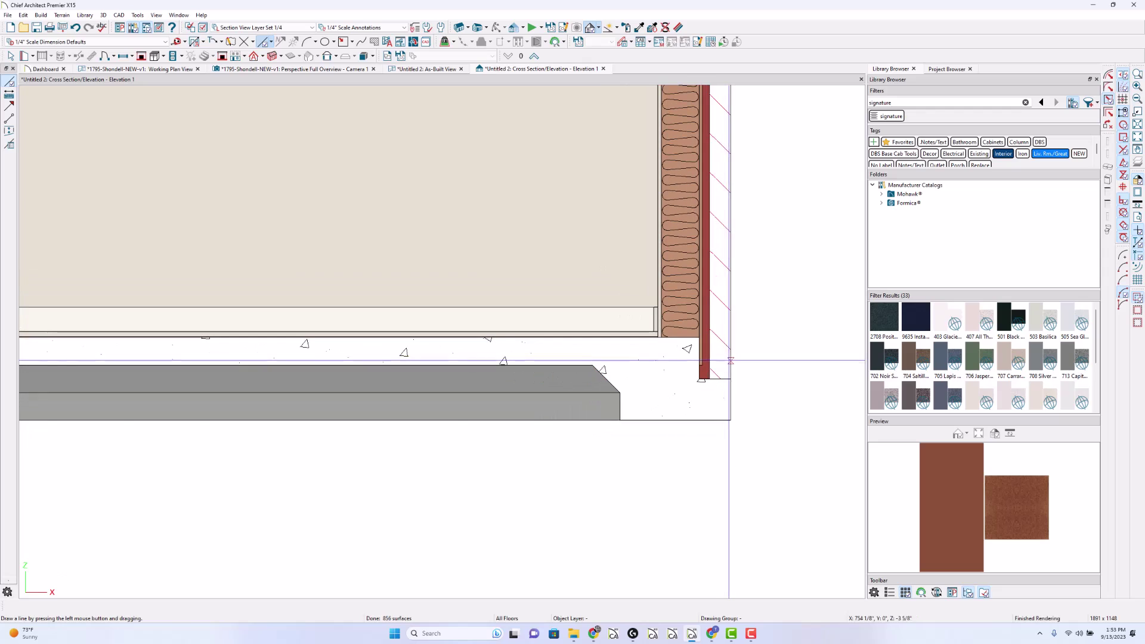
scroll(791, 394, "down", 2)
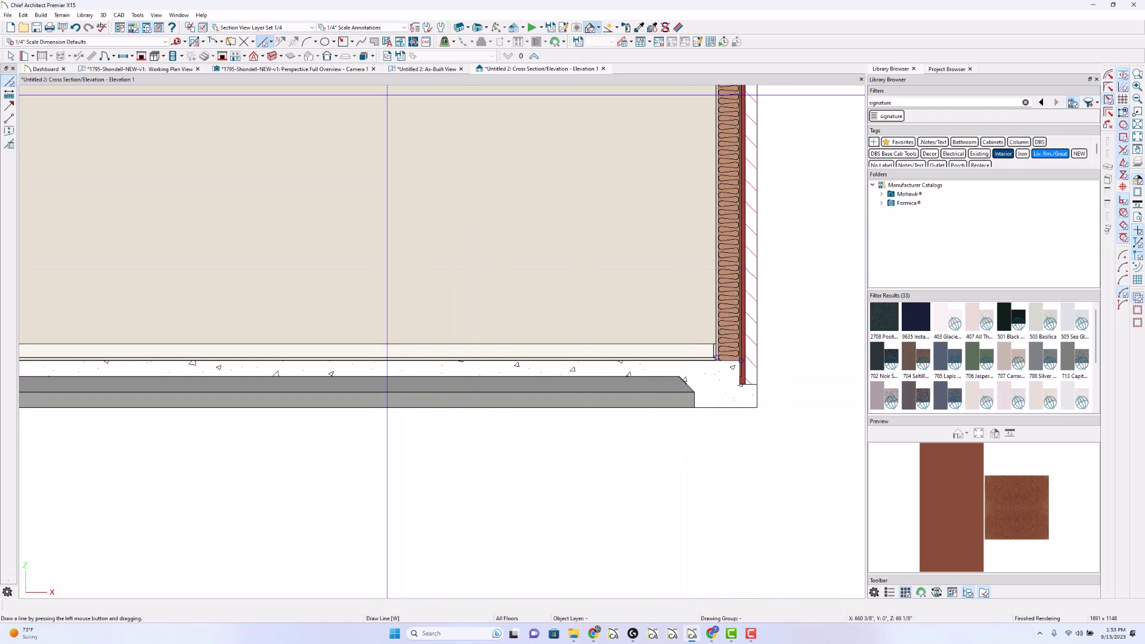
left_click(427, 69)
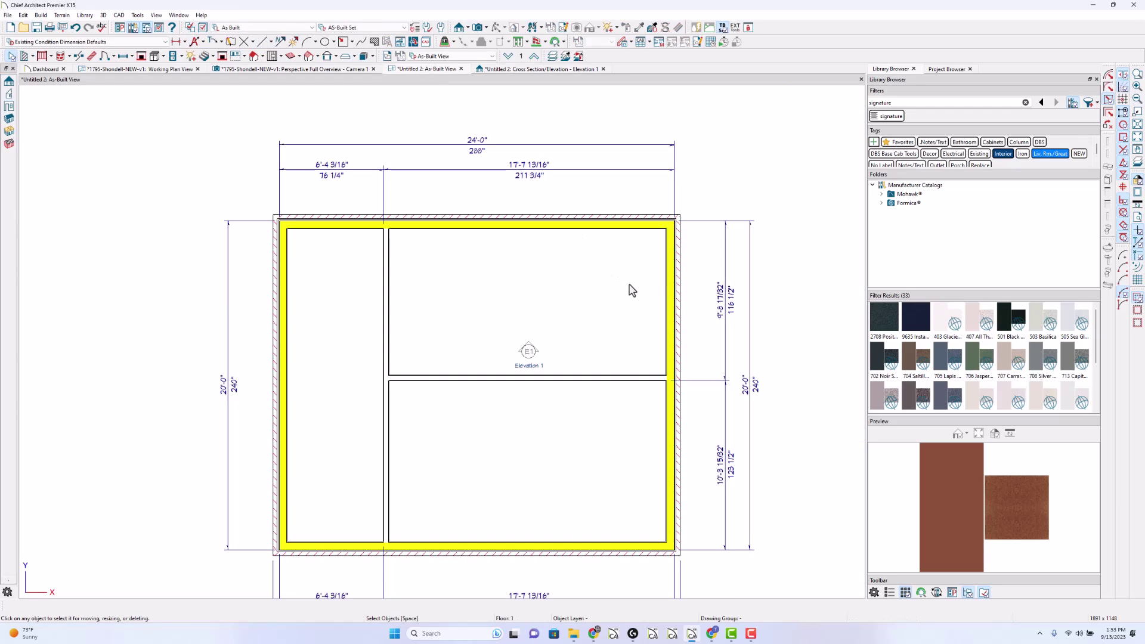
Go down to Floor 0 to show the plain, undimensioned slab foundation plan.
left_click(508, 56)
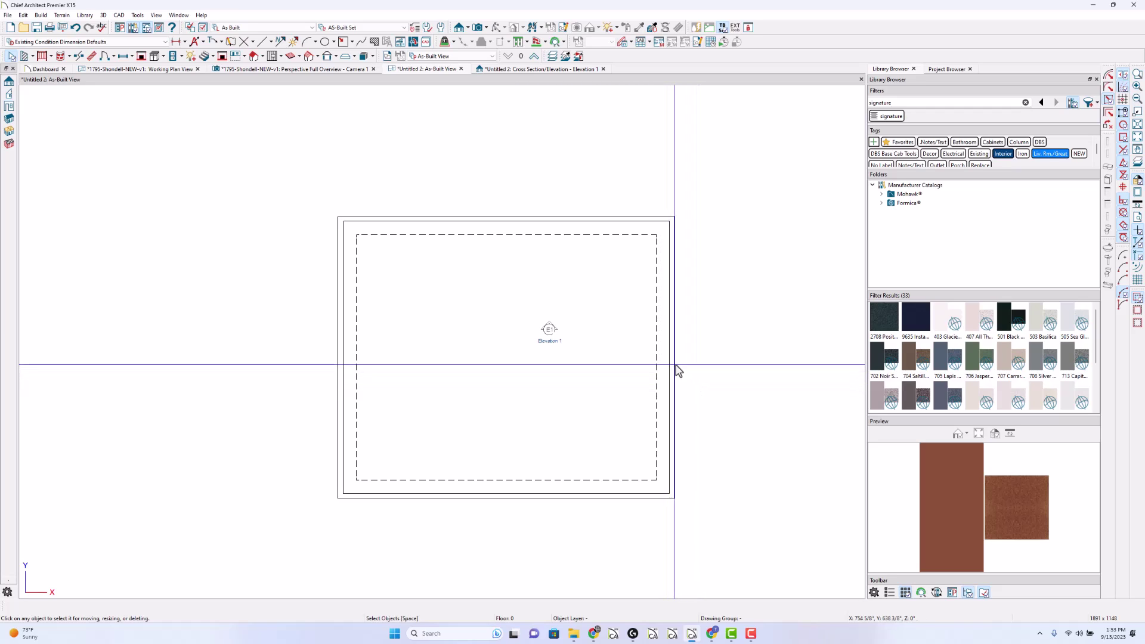
key("ctrl+2")
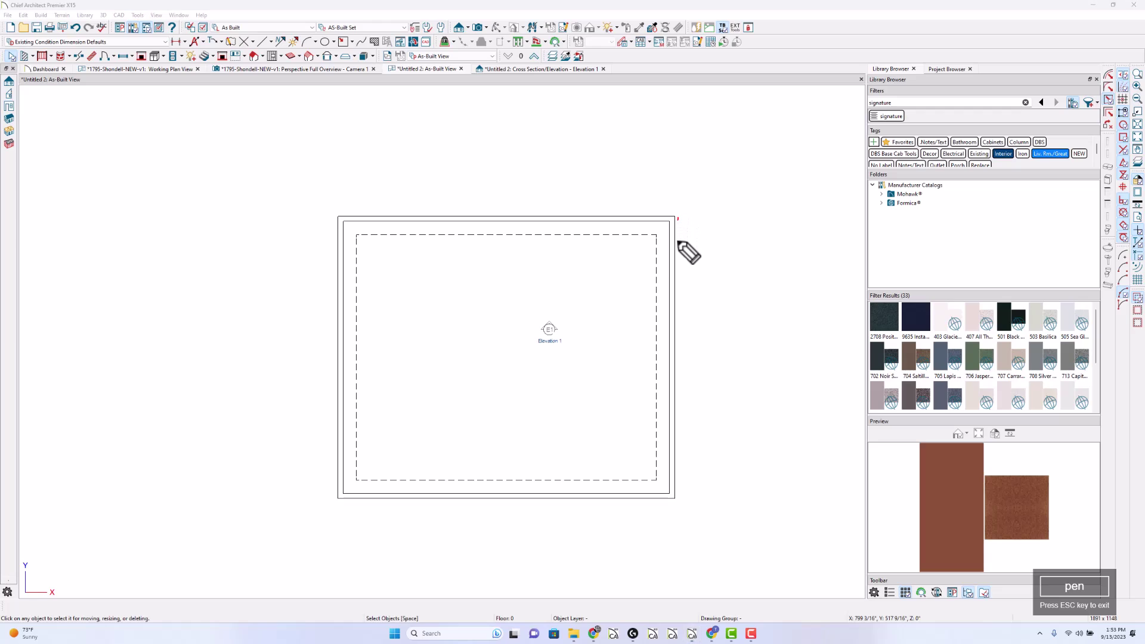
left_click_drag(678, 235, 678, 299)
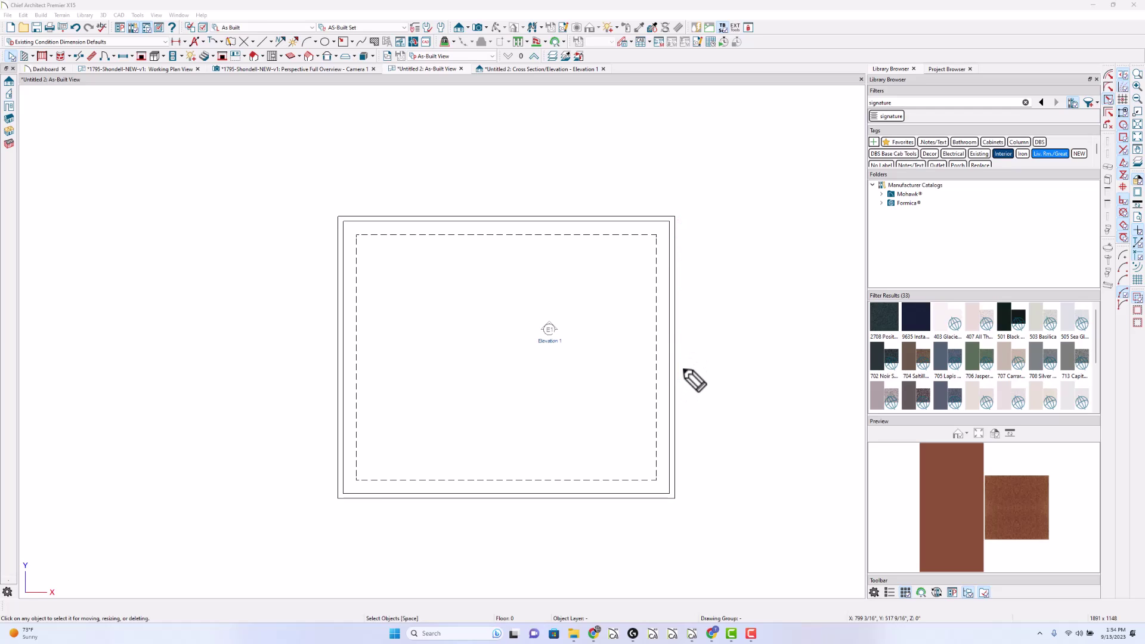
Add automatic exterior dimensions around the foundation, then select all four dimensions.
left_click(196, 45)
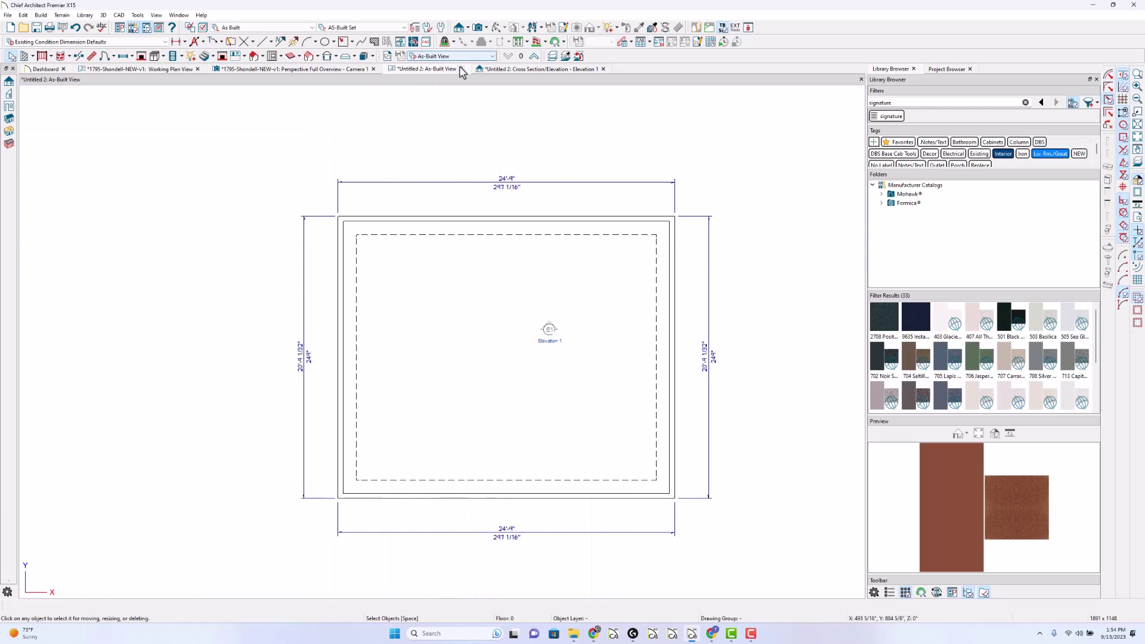
left_click(478, 182)
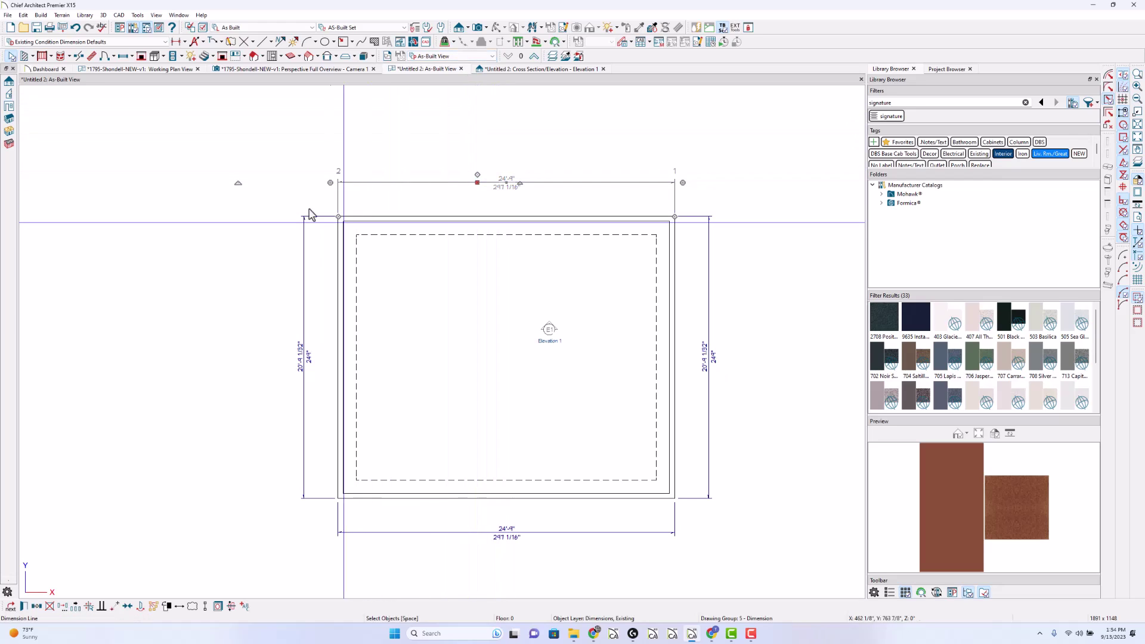
mouse_move(260, 127)
left_mouse_down()
mouse_move(435, 242)
mouse_move(768, 580)
left_mouse_up()
Delete the four dimensions, switch to Working Plan View, and auto-dimension the foundation: 24'-4 1/16" by 20'-4".
key("Delete")
left_click(466, 56)
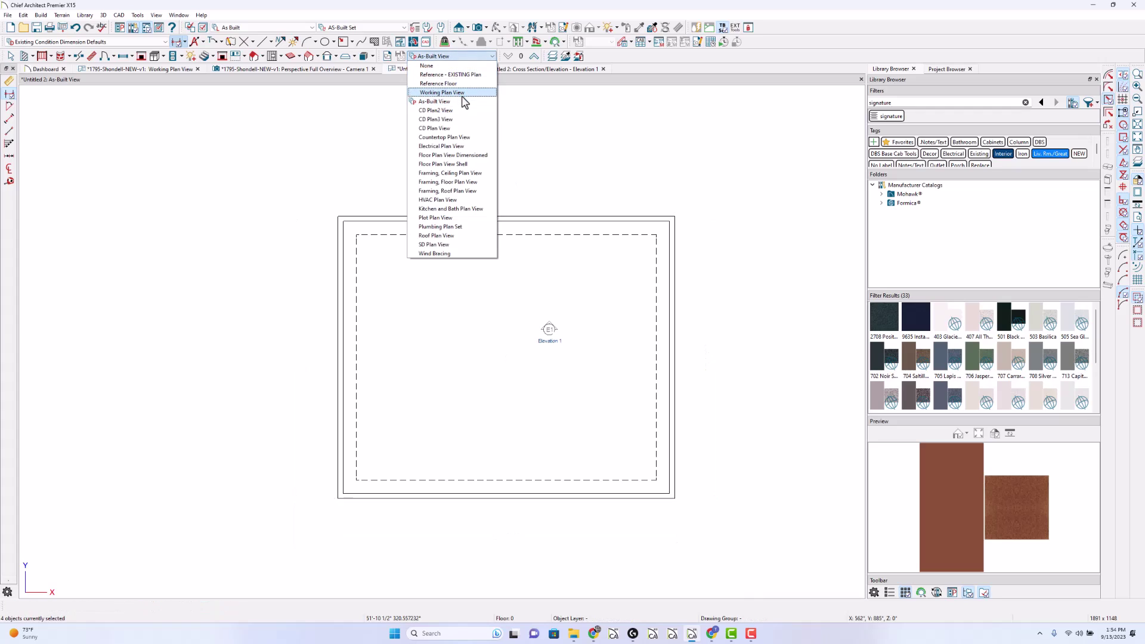
left_click(463, 94)
left_click(197, 43)
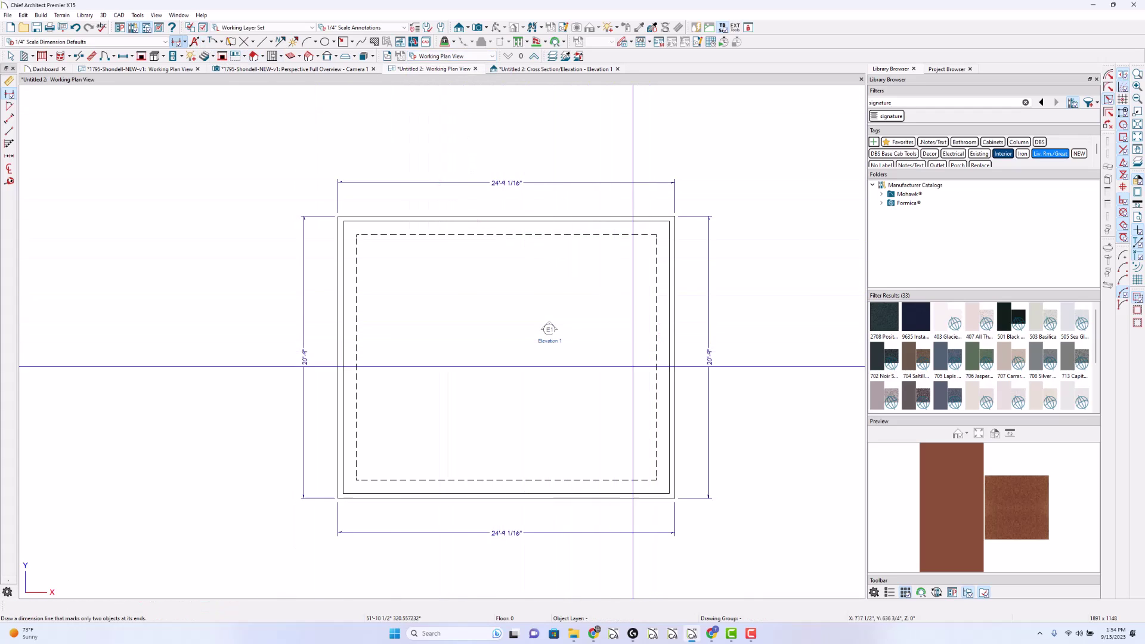
key("space")
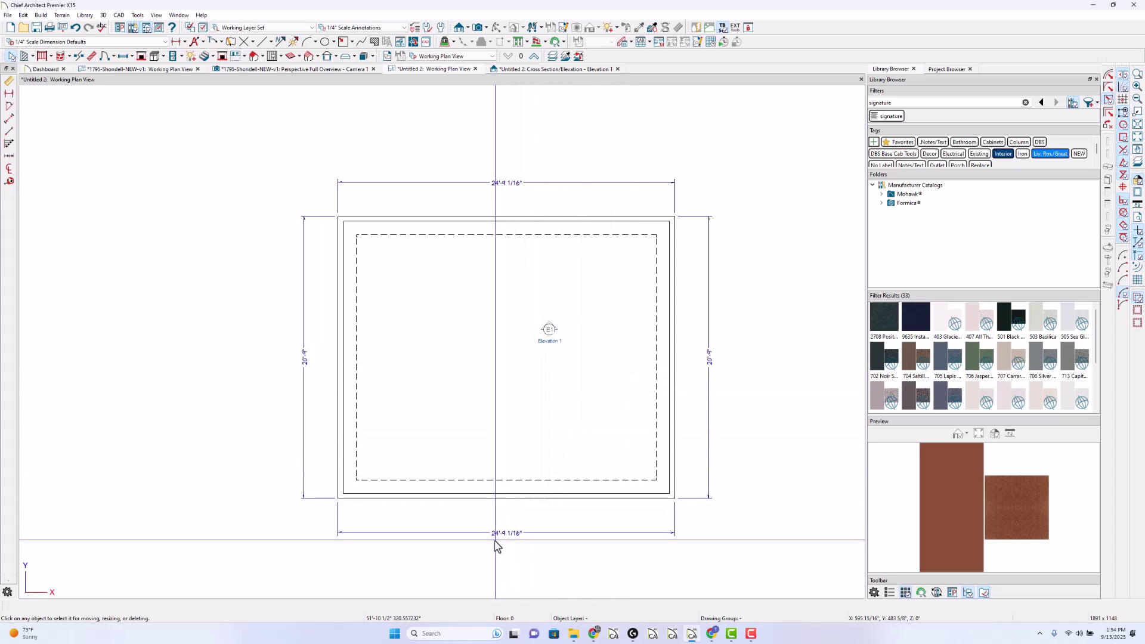
Auto-dimension the main floor, check its overall dimensions, then return to the foundation level.
key("Page_Up")
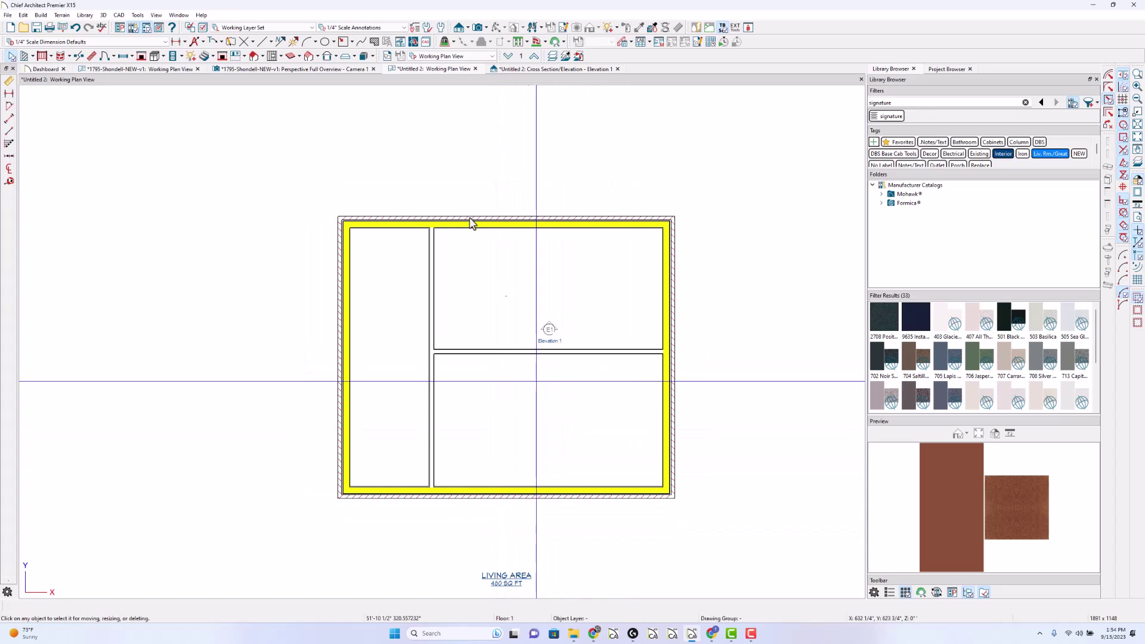
left_click(195, 45)
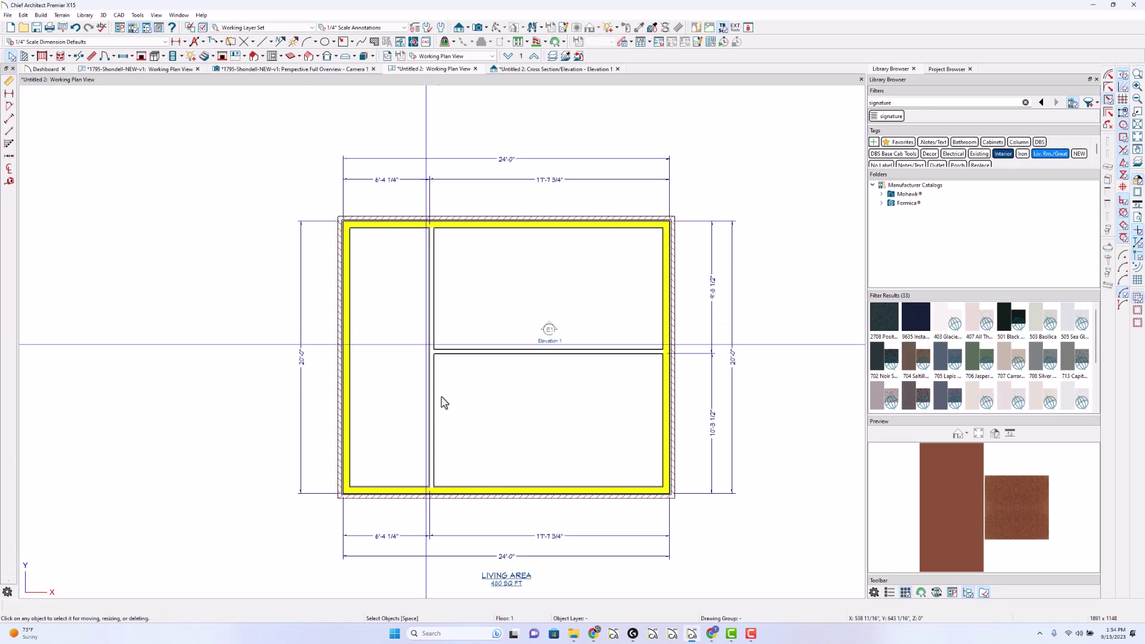
left_click(345, 440)
left_click(505, 556)
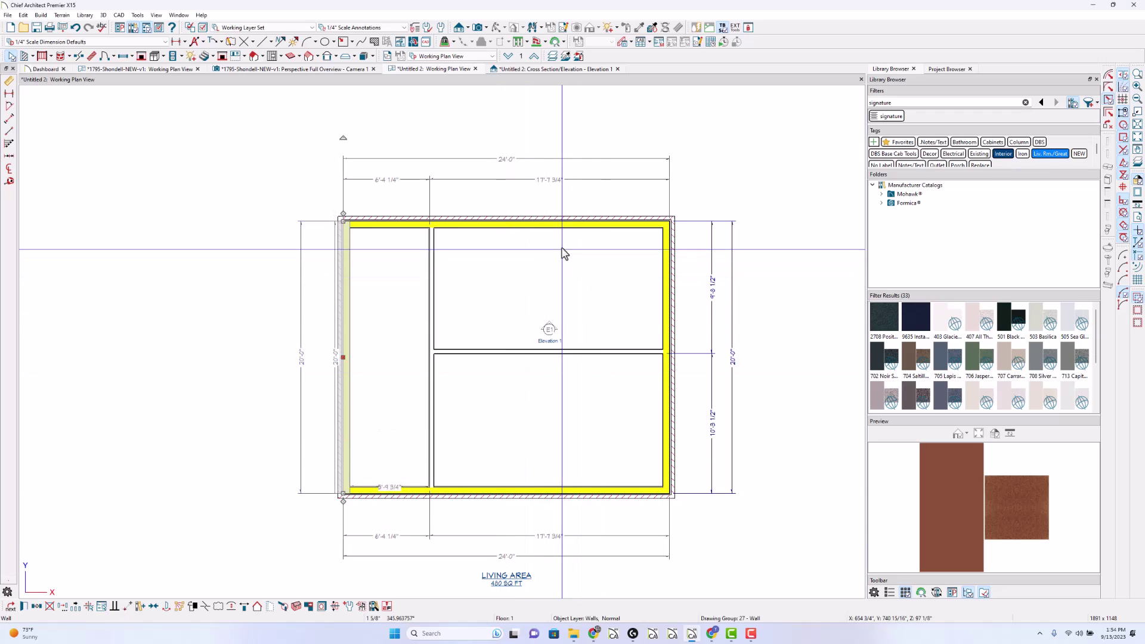
left_click(567, 223)
left_click(736, 360)
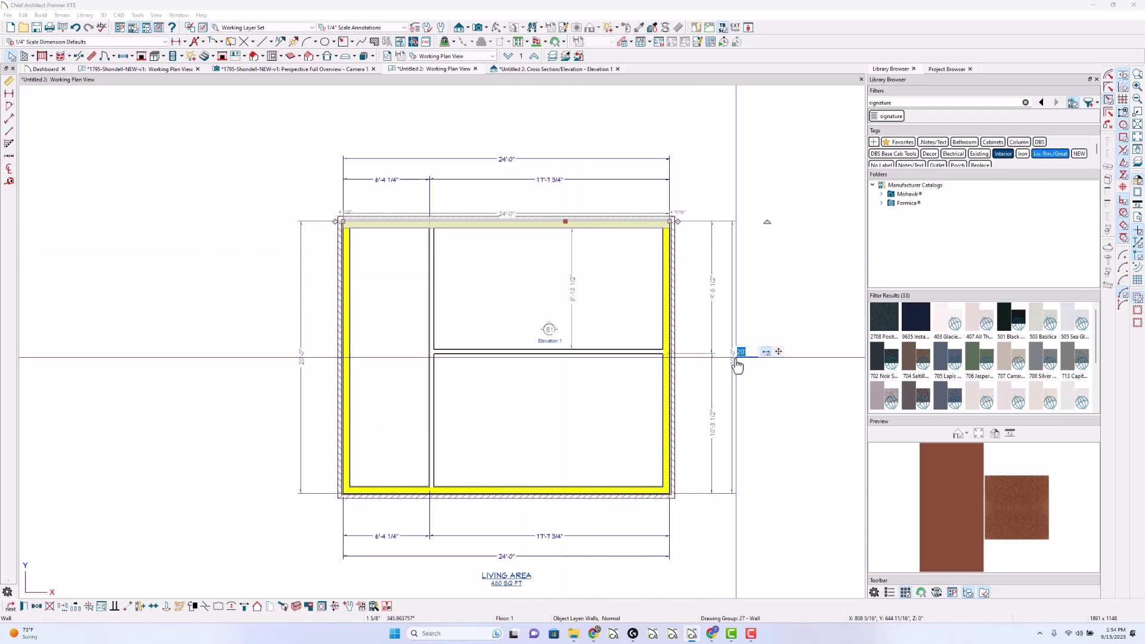
key("Return")
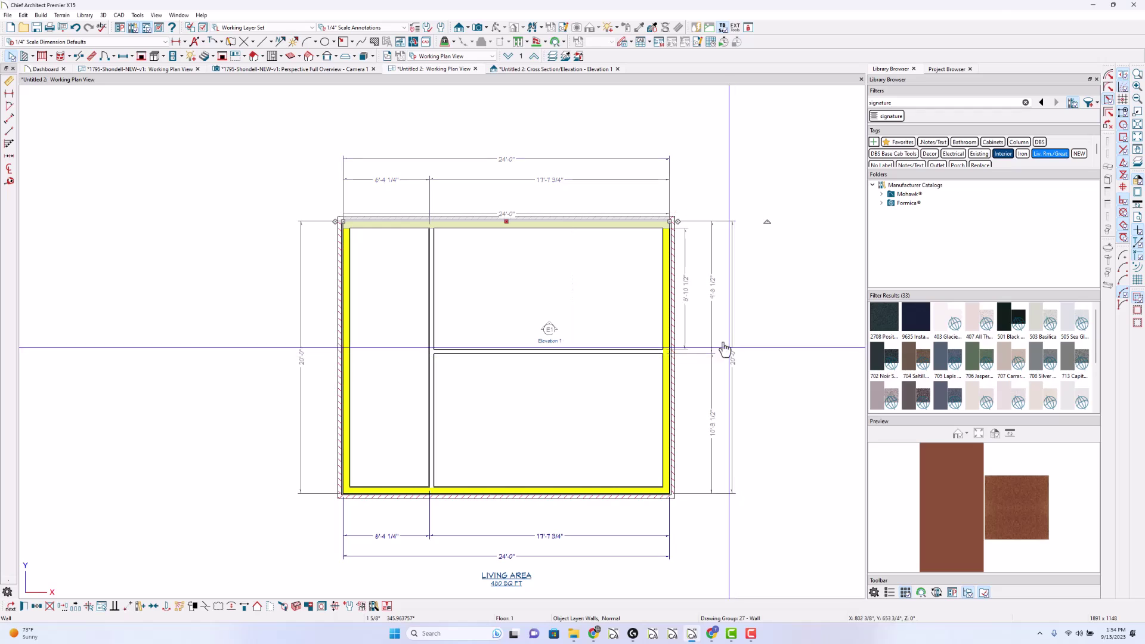
key("Page_Down")
left_click(346, 460)
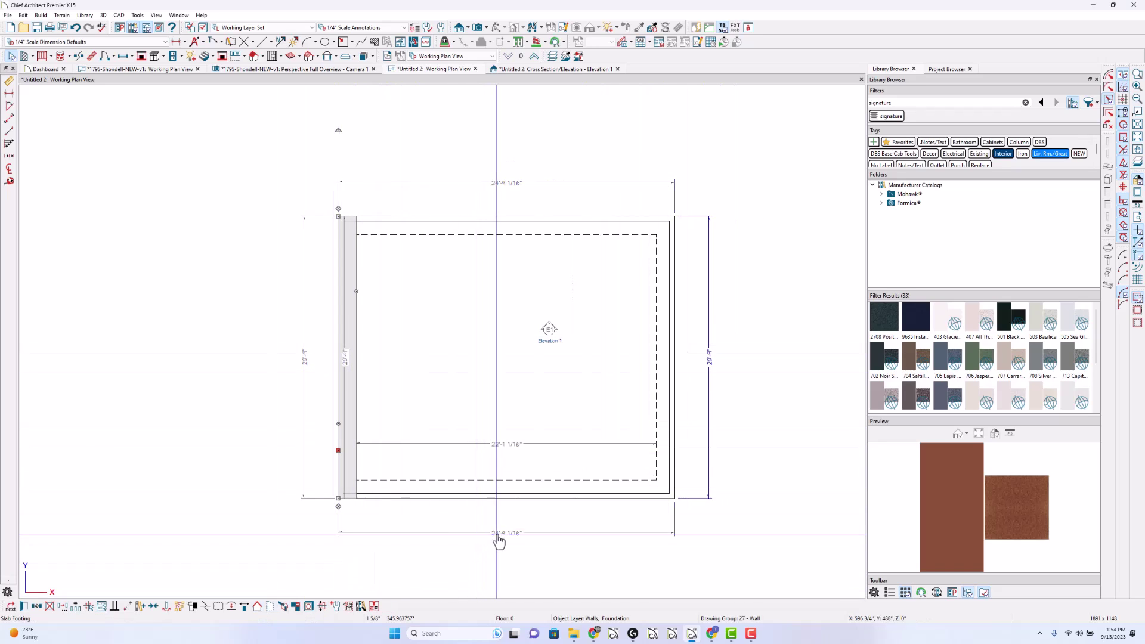
Move the left foundation wall so the slab's overall width is exactly 24'-4".
key("Escape")
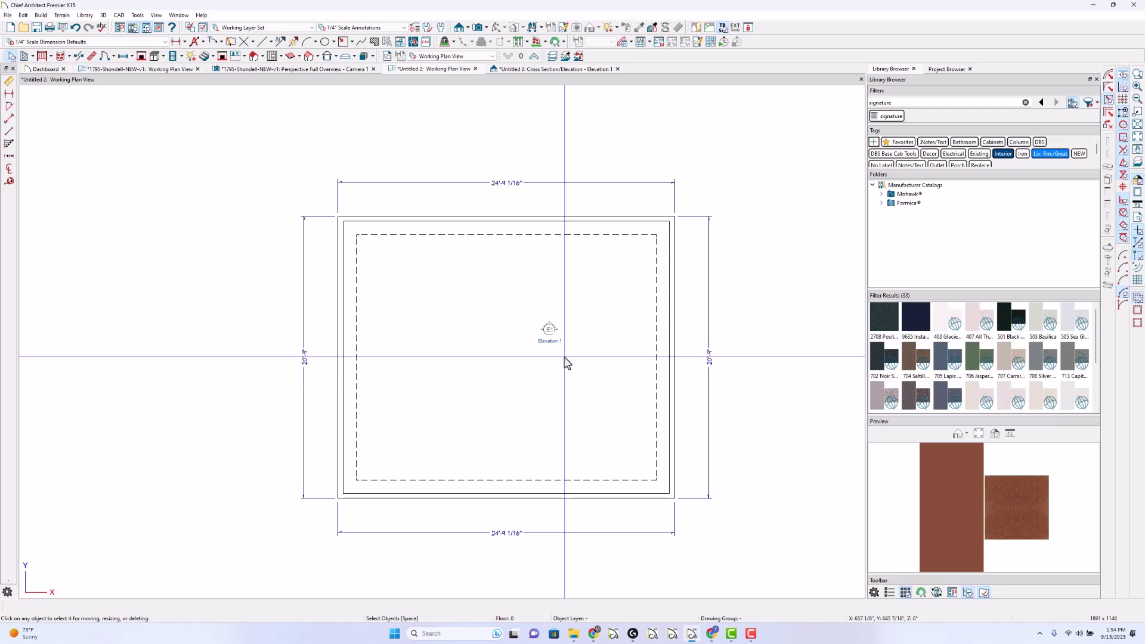
left_click(350, 464)
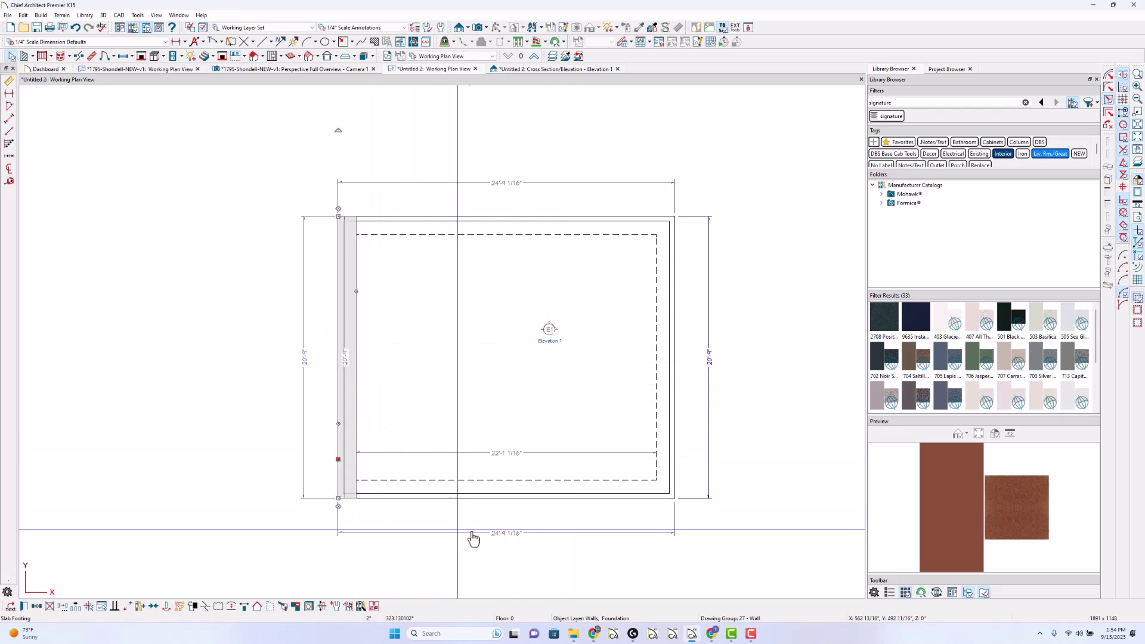
left_click(491, 537)
type("24'")
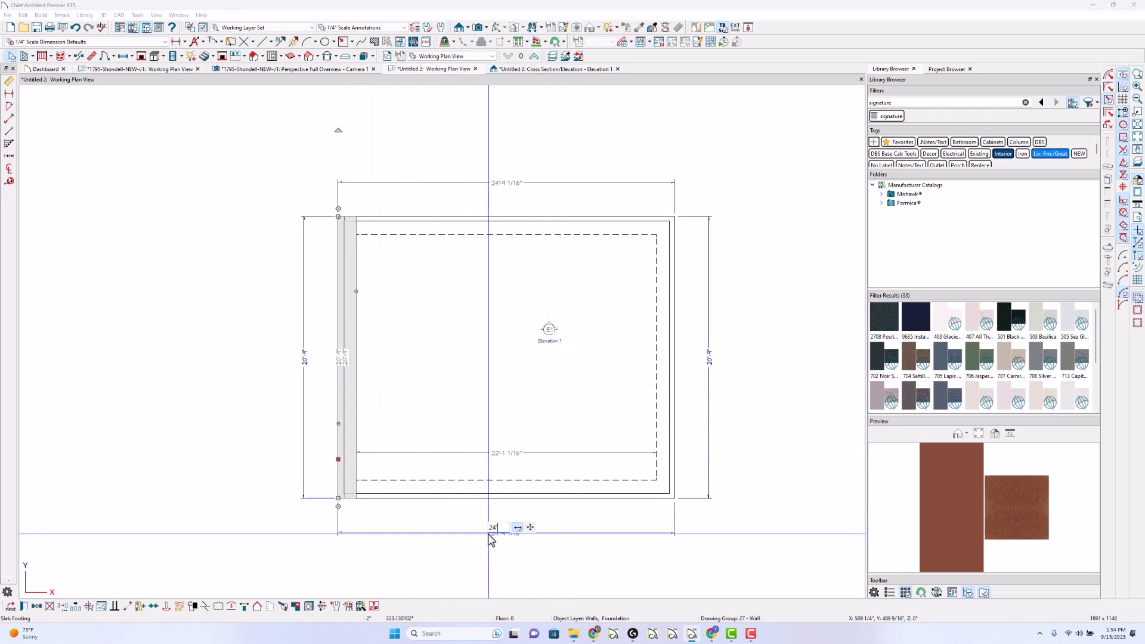
type("-4")
key("Return")
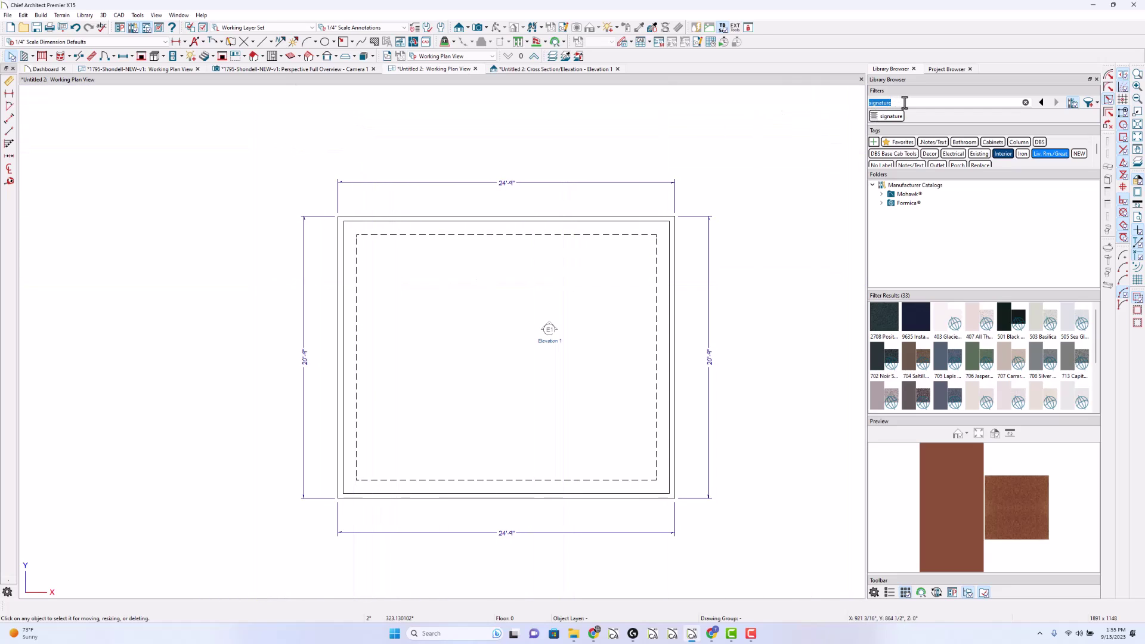
Search the library for 'pipe' and place the 4" pipe symbol inside the slab's upper right.
type("pipe")
key("Return")
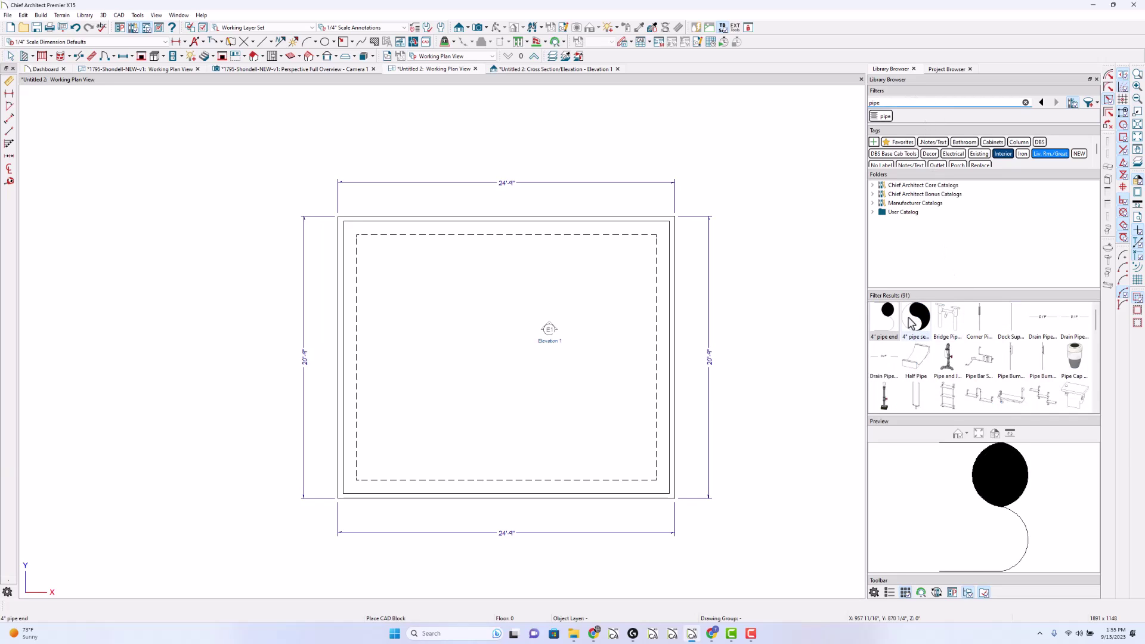
left_click(911, 323)
scroll(594, 267, "up", 2)
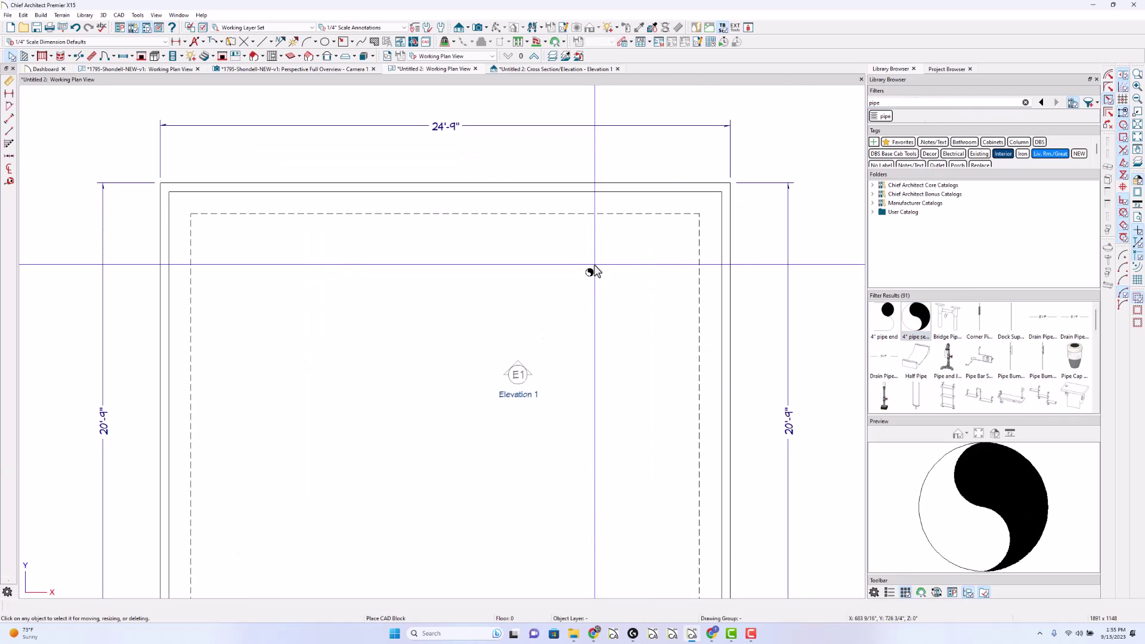
left_click(594, 270)
Draw vertical and horizontal centre lines crossing through the pipe symbol.
scroll(614, 233, "up", 1)
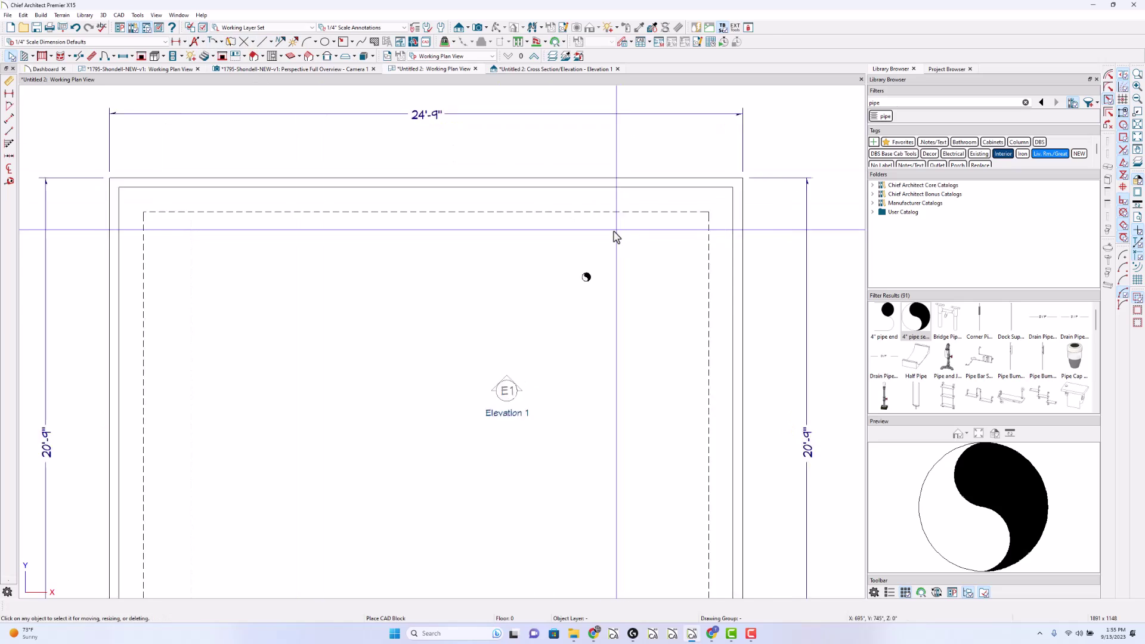
scroll(616, 237, "up", 1)
key("l")
left_click_drag(587, 255, 587, 302)
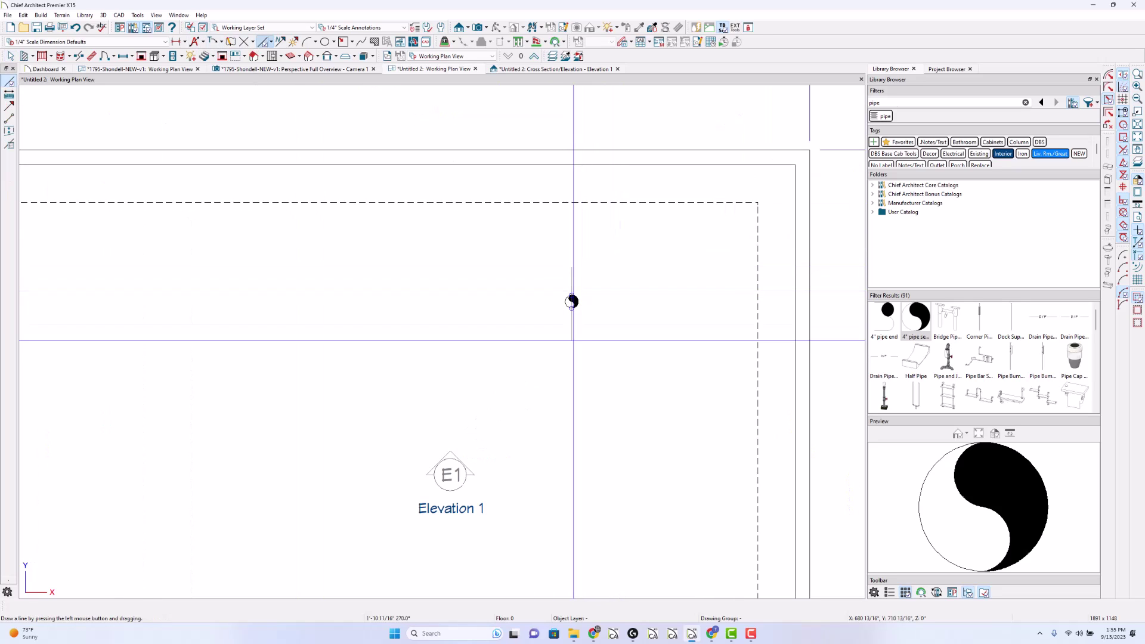
left_click_drag(573, 340, 572, 352)
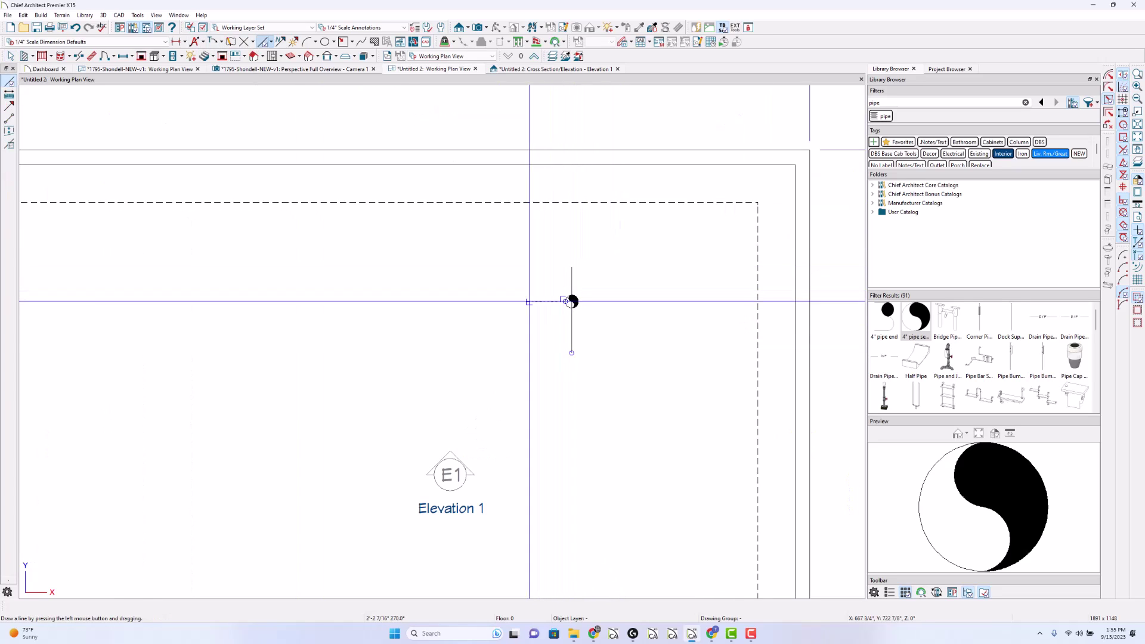
left_click_drag(567, 302, 637, 301)
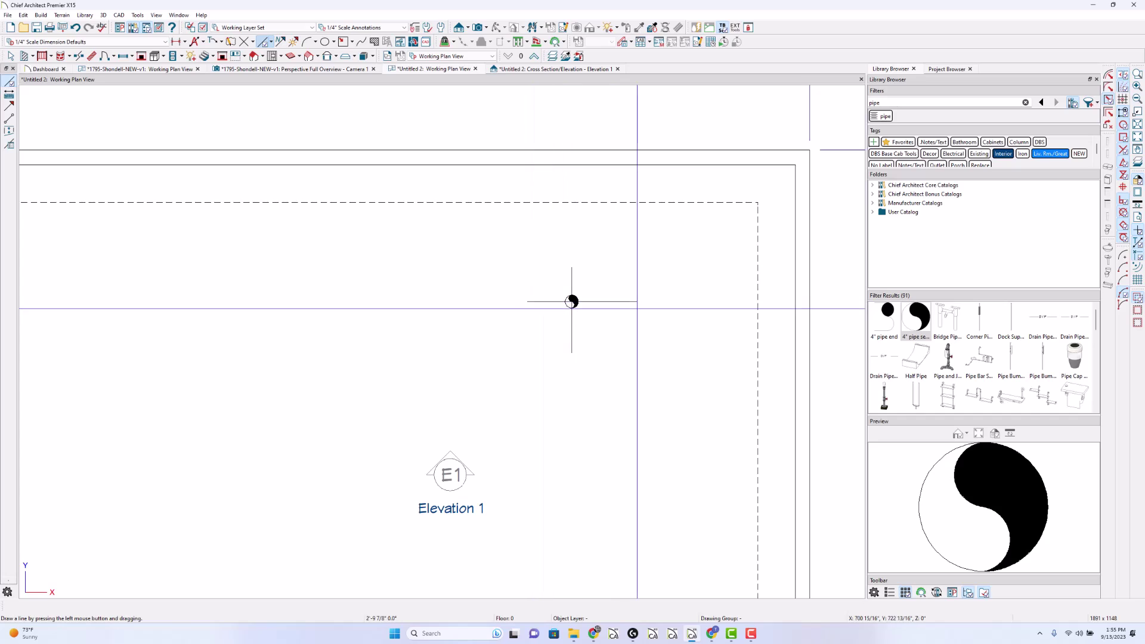
left_click(176, 43)
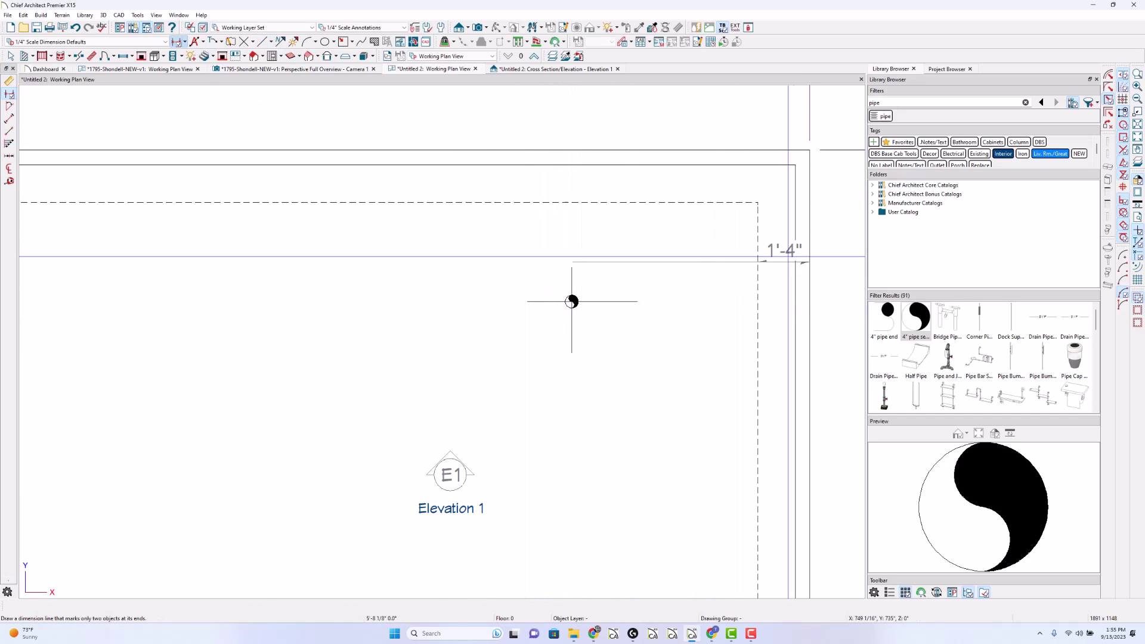
Review the Locate End to End options in Dimension Defaults.
double_click(10, 96)
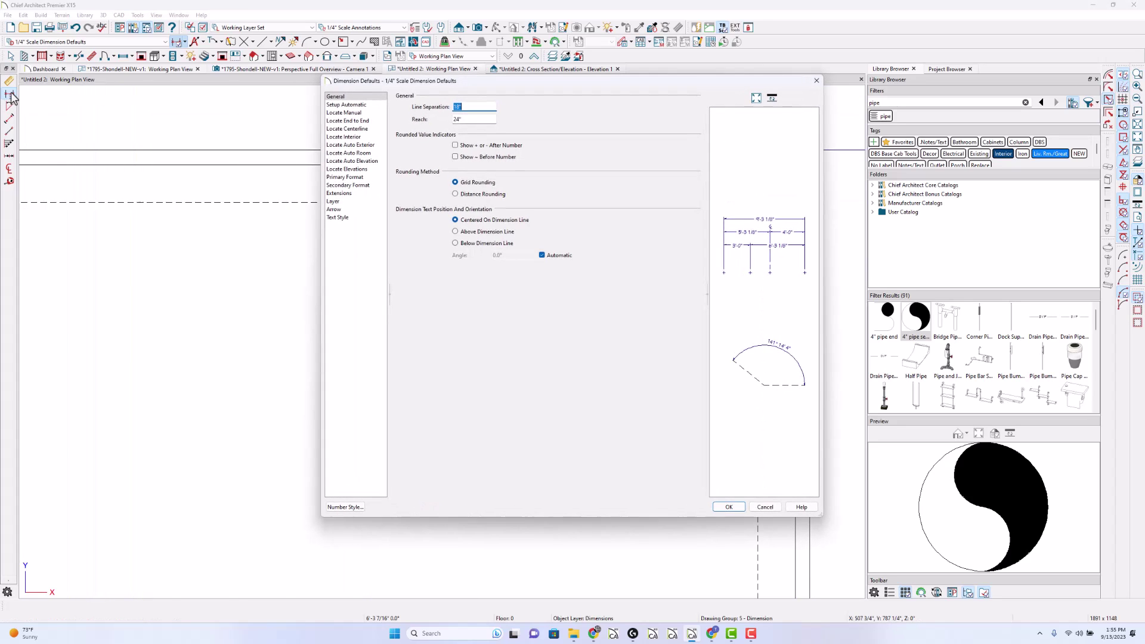
left_click(358, 122)
key("Return")
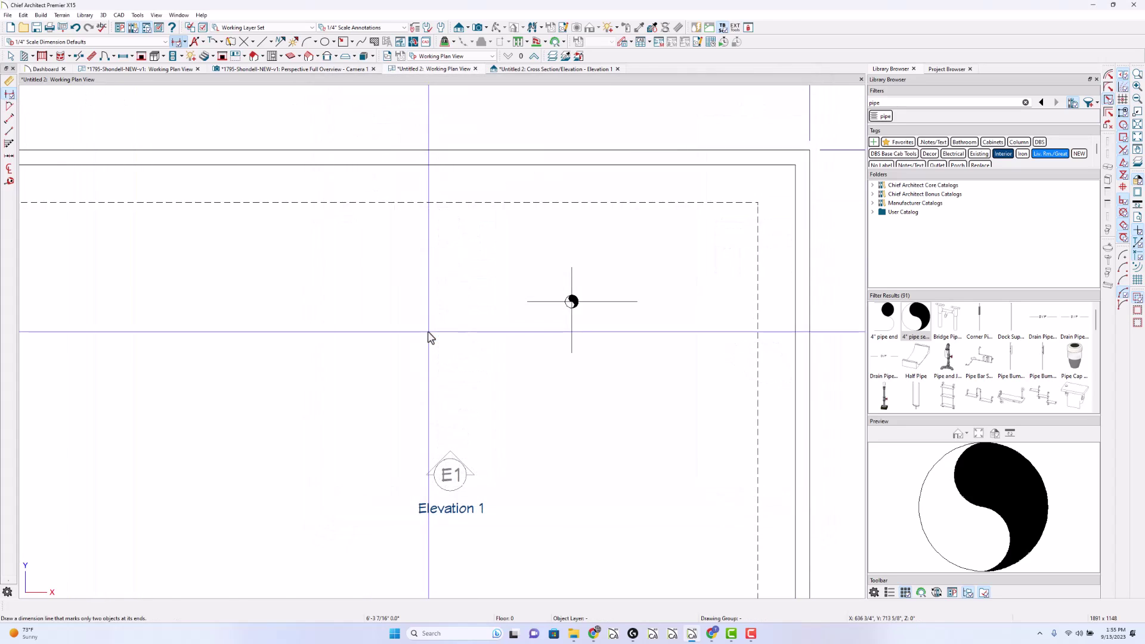
Dimension the pipe centre line 6'-1 5/16" to the slab's right edge and move the 1'-4" dimension lower.
left_click_drag(803, 269, 807, 268)
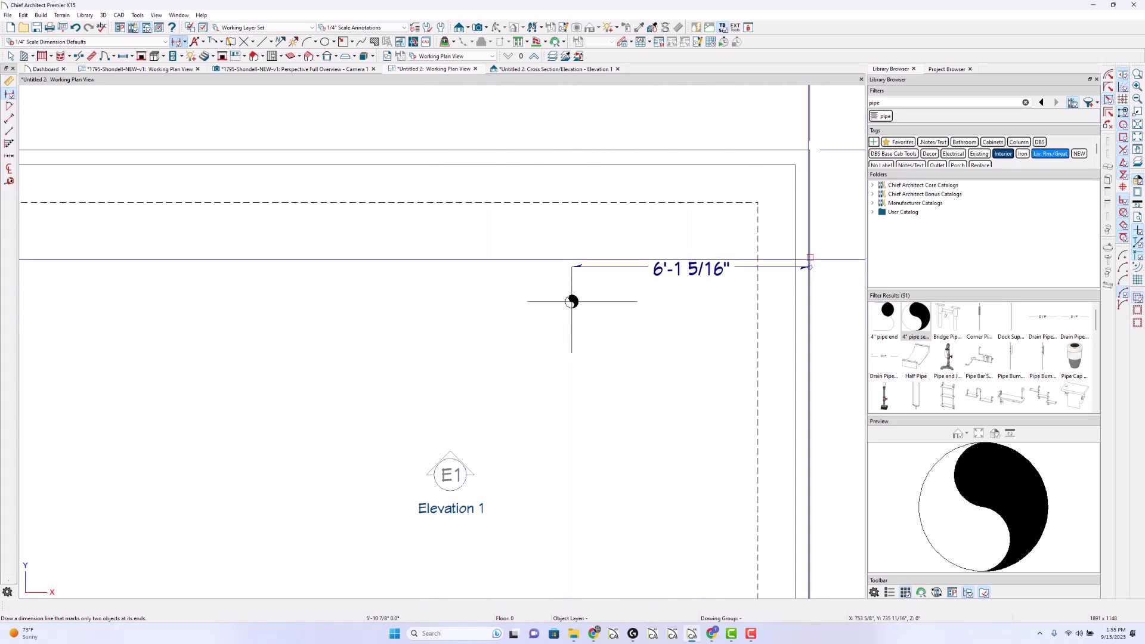
left_click_drag(629, 267, 630, 251)
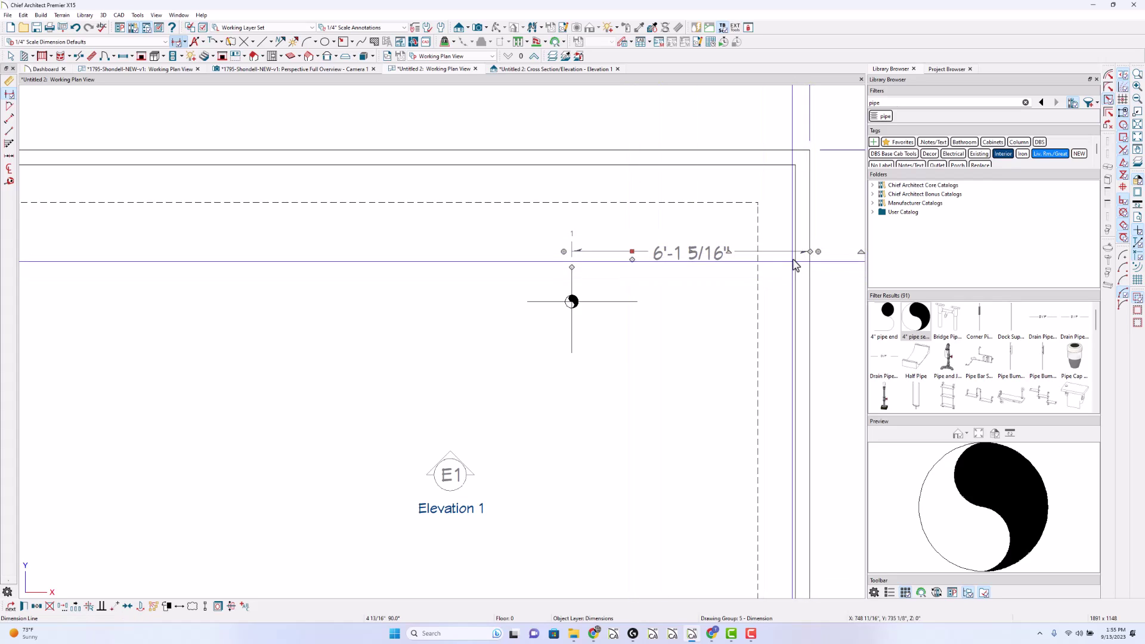
left_click(798, 292)
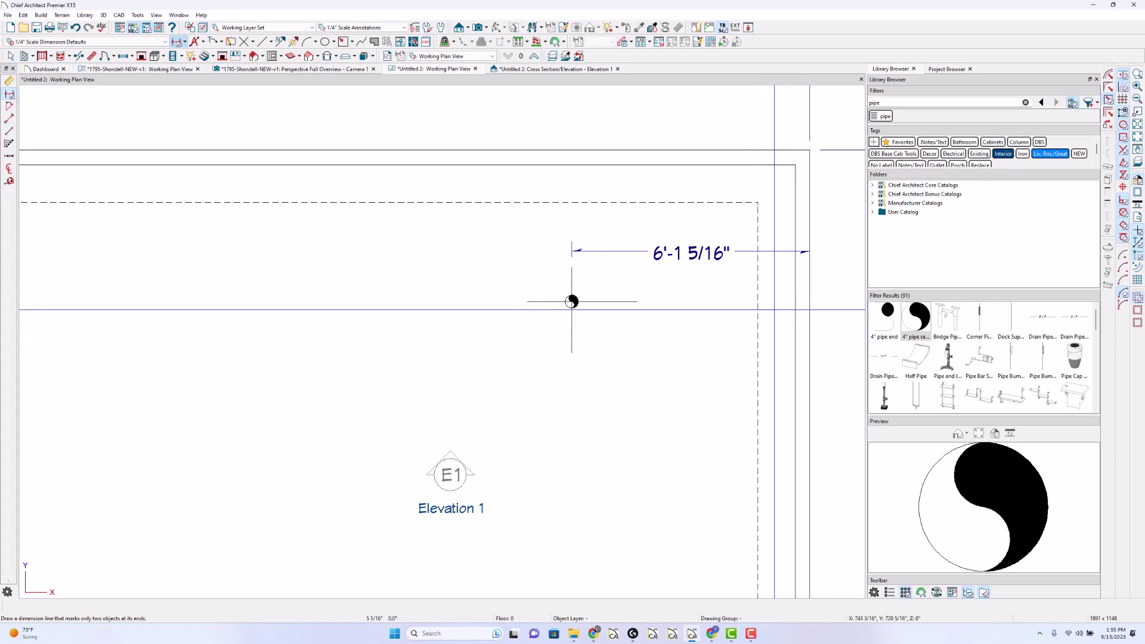
left_click_drag(775, 309, 775, 426)
scroll(797, 203, "down", 3)
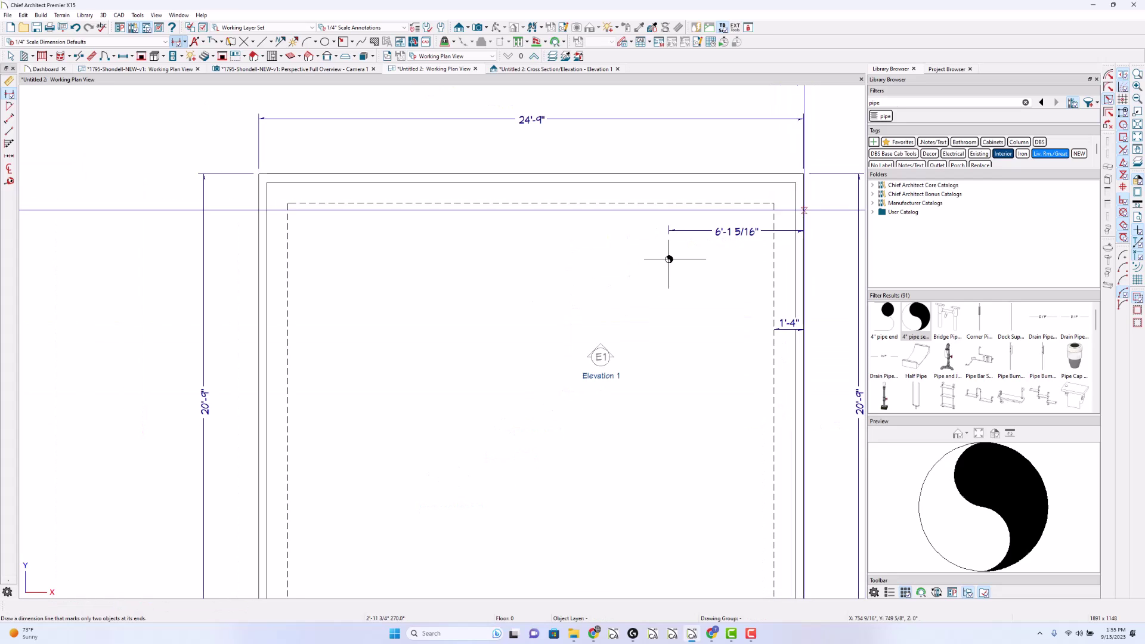
Zoom back out to the whole slab and select its top footing.
key("space")
left_click(811, 228)
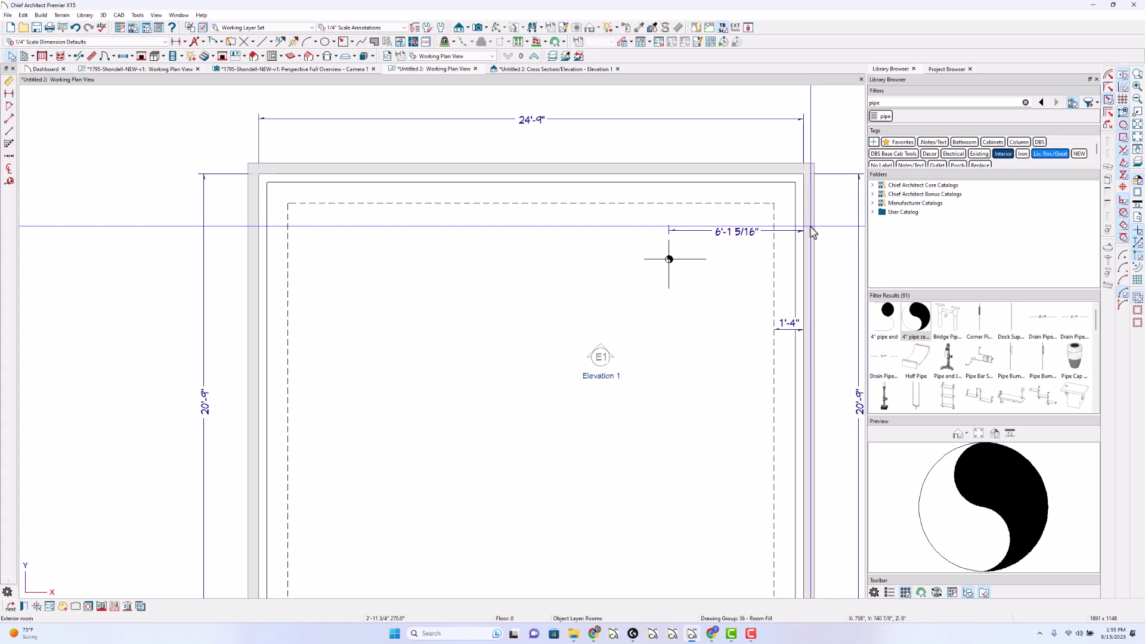
scroll(459, 219, "down", 3)
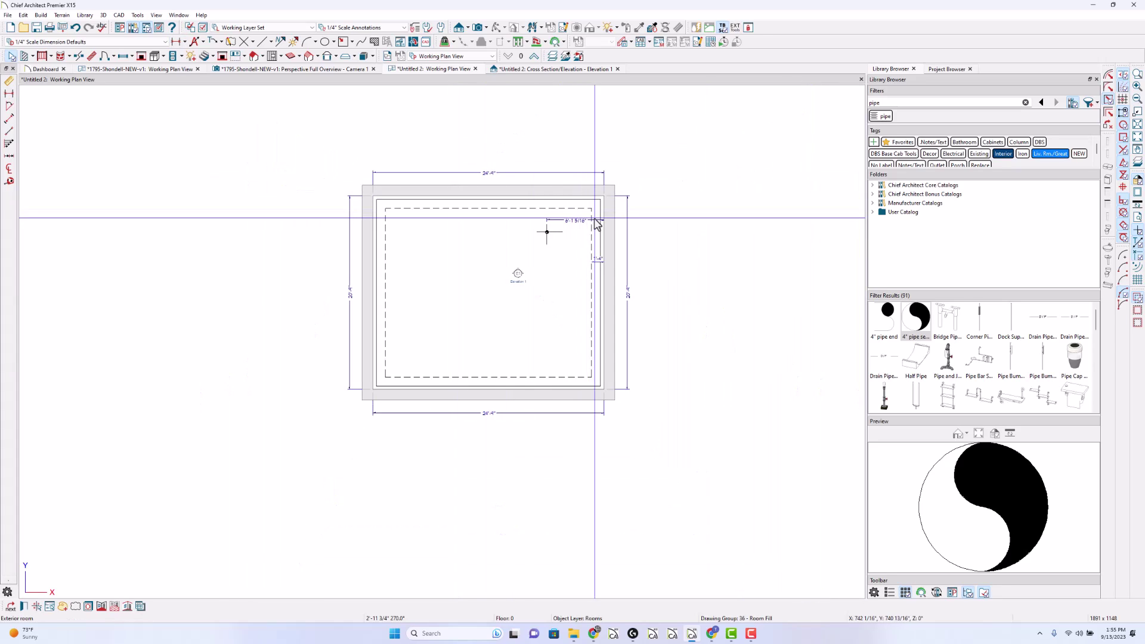
scroll(480, 216, "up", 2)
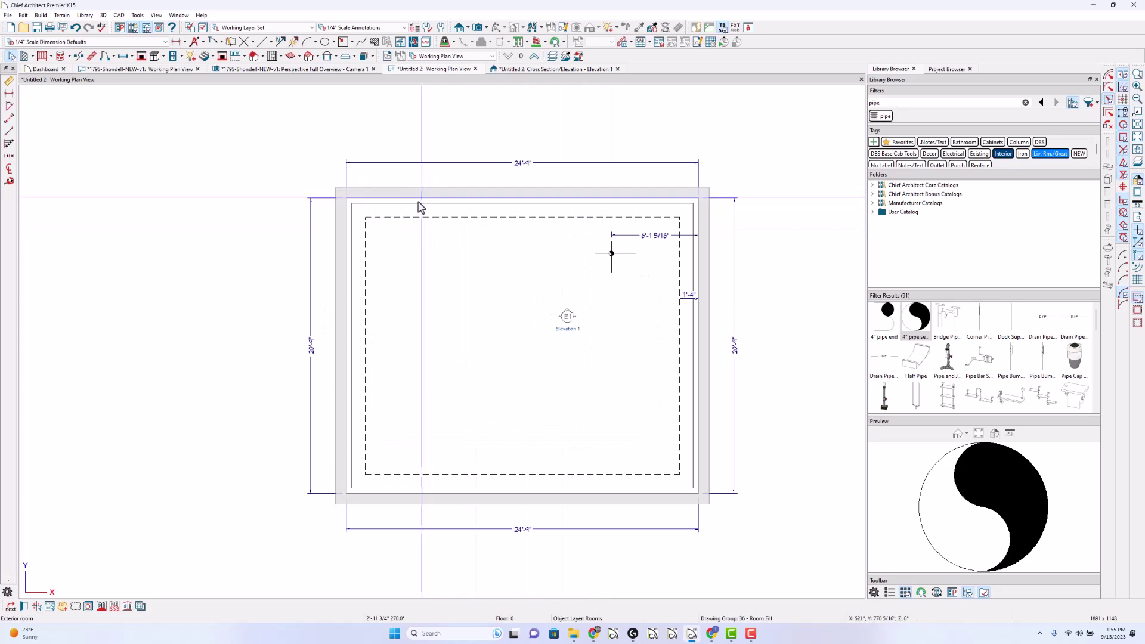
left_click(498, 218)
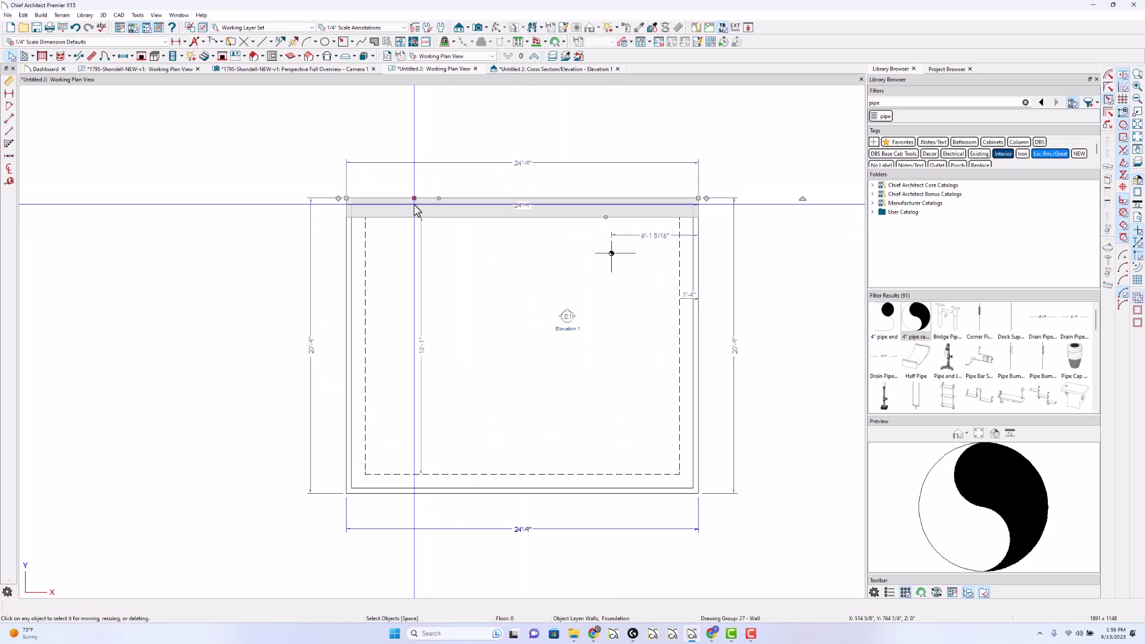
Break the top footing and pull its left piece upward to form a step.
key("ctrl+b")
left_click(522, 207)
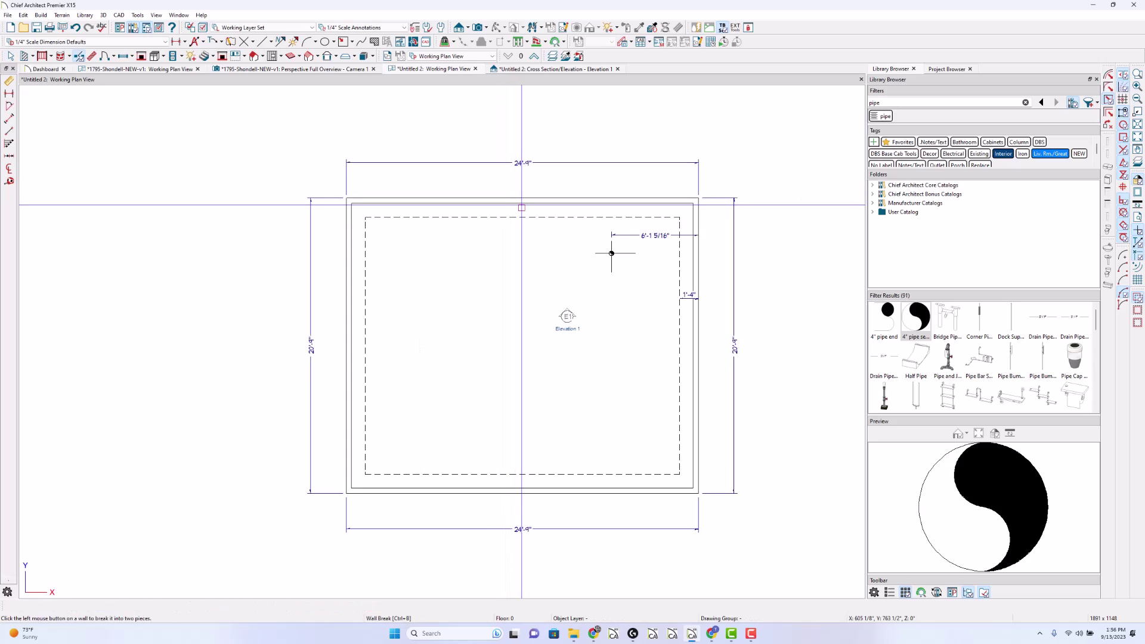
left_click_drag(480, 203, 480, 107)
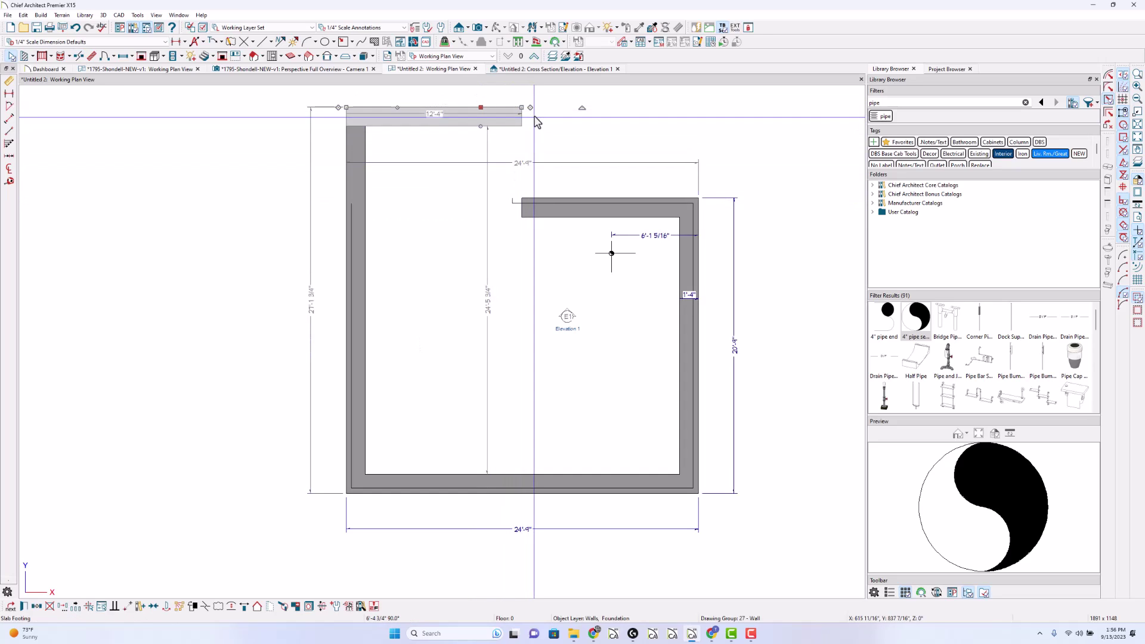
left_click_drag(535, 109, 524, 198)
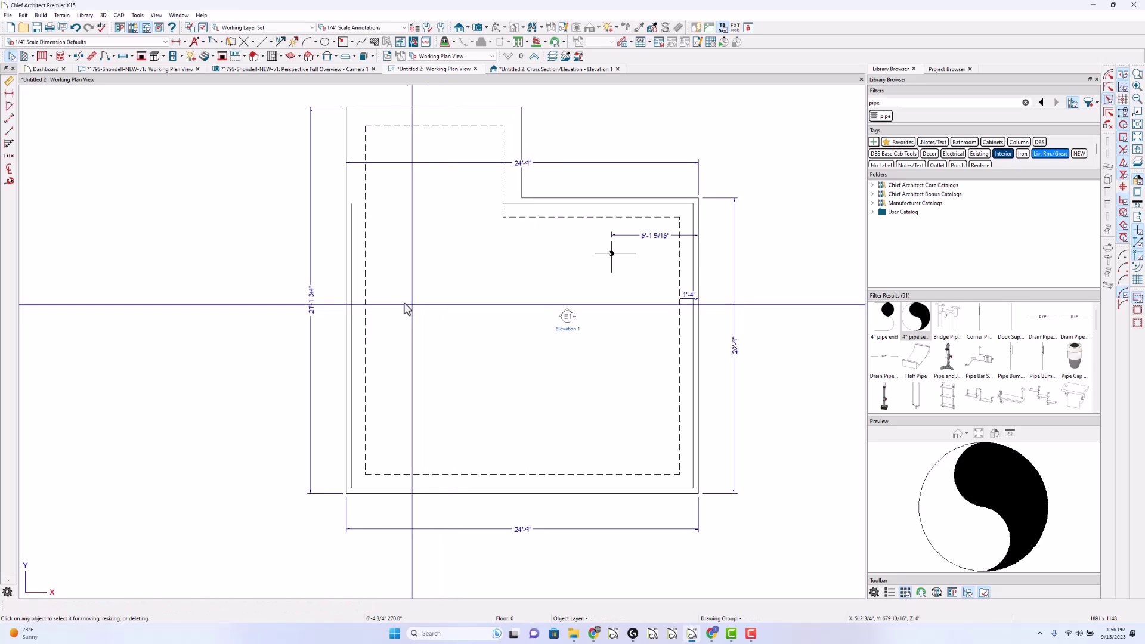
Break the left foundation wall and angle both halves outward into a pointed bay.
left_click(365, 300)
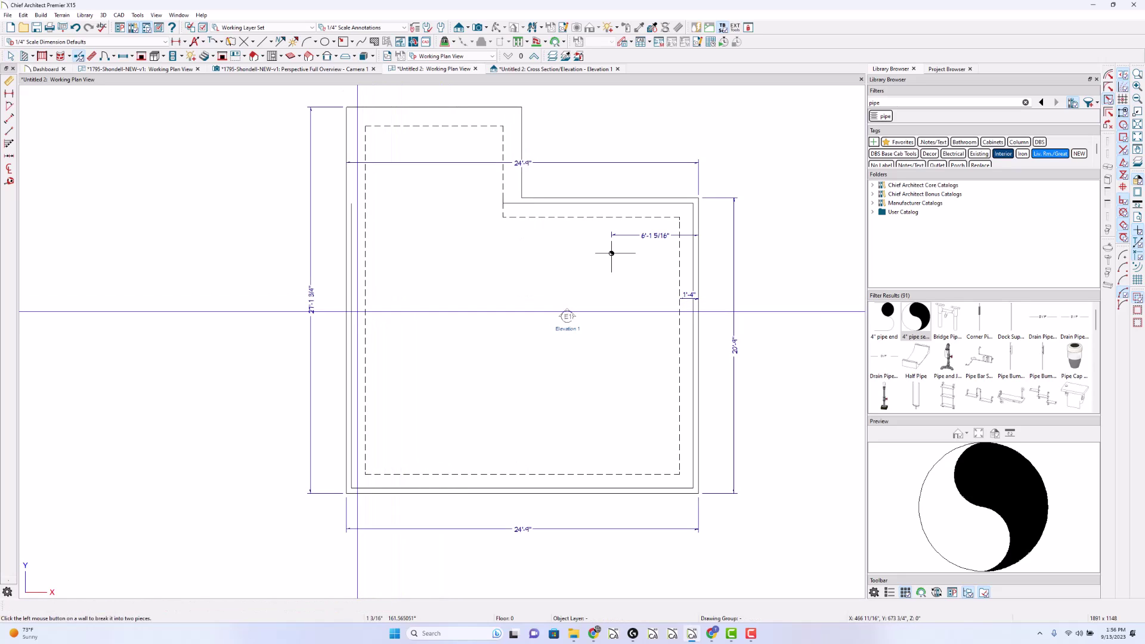
left_click(354, 307)
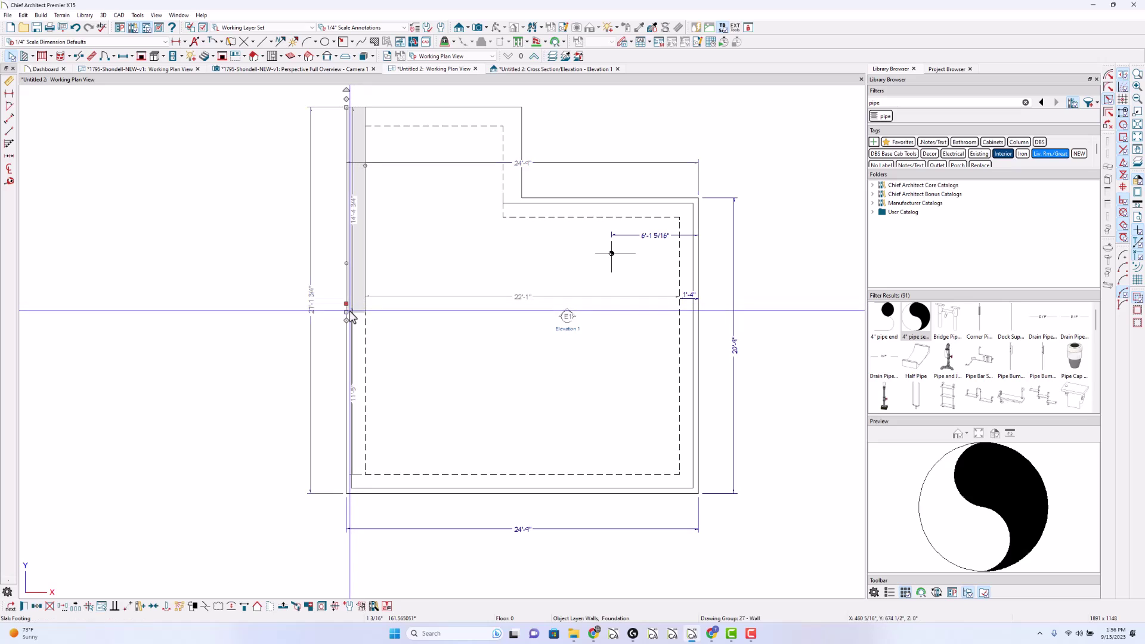
left_click_drag(354, 310, 283, 310)
left_click(355, 334)
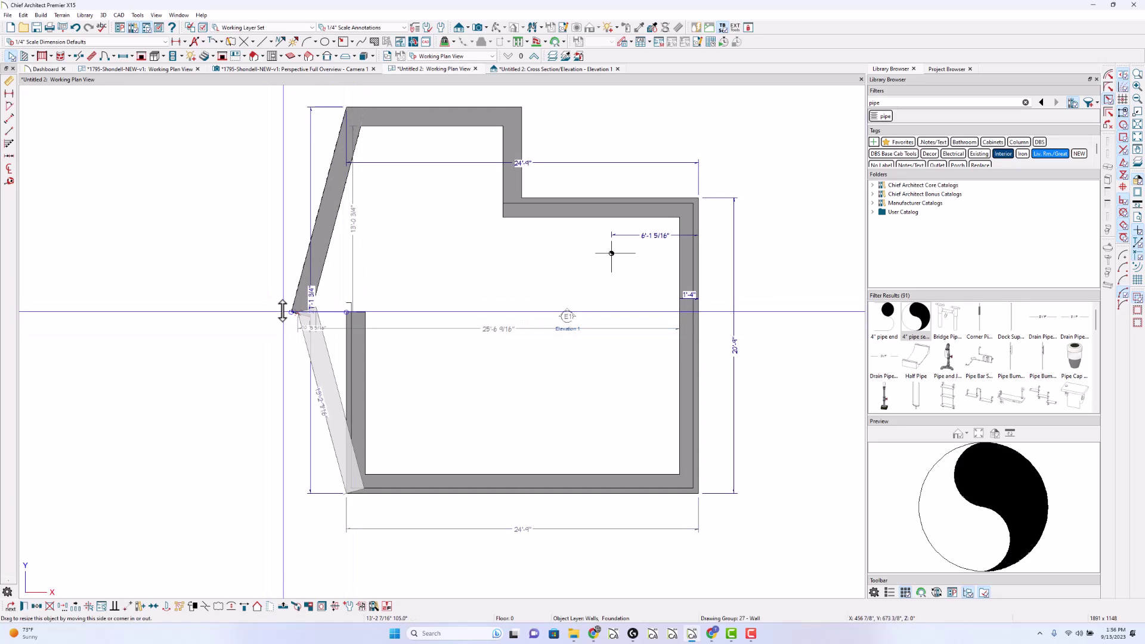
left_click(381, 340)
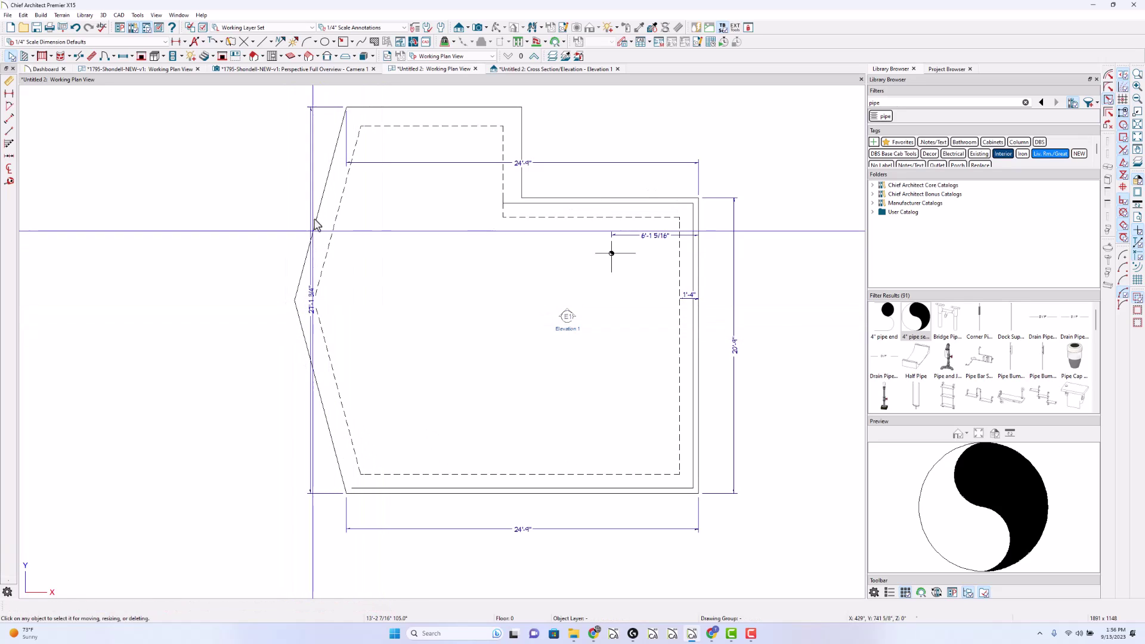
Move the 27'-1 3/4" dimension further left and the top 24'-4" dimension upward.
left_click(311, 192)
left_click_drag(311, 192, 230, 197)
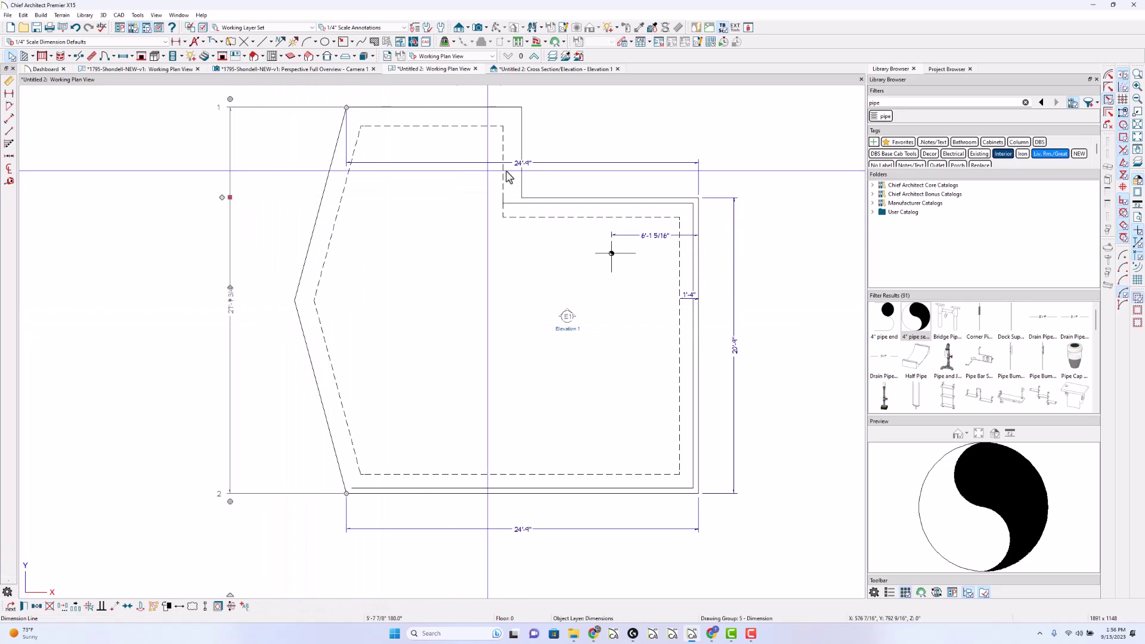
left_click_drag(593, 162, 607, 131)
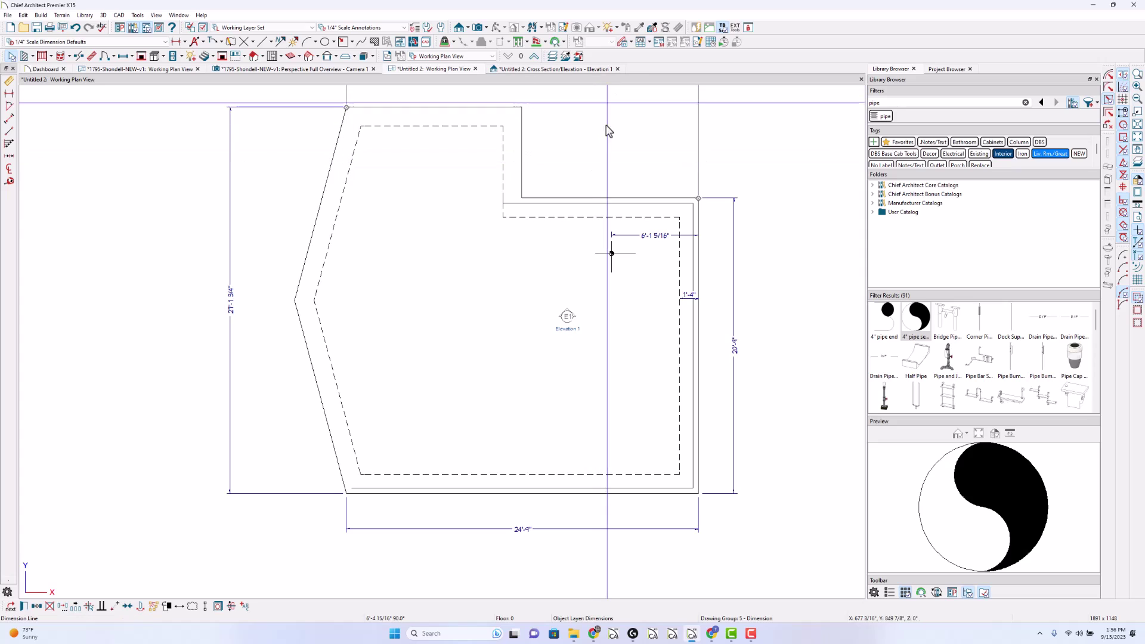
left_click(608, 212)
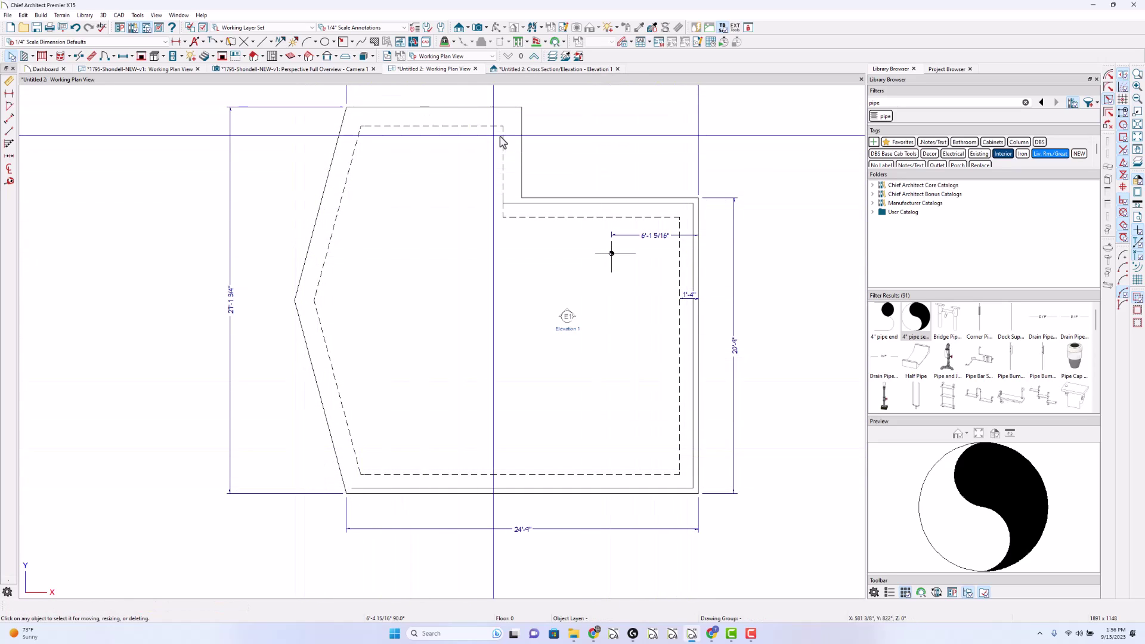
left_click(637, 194)
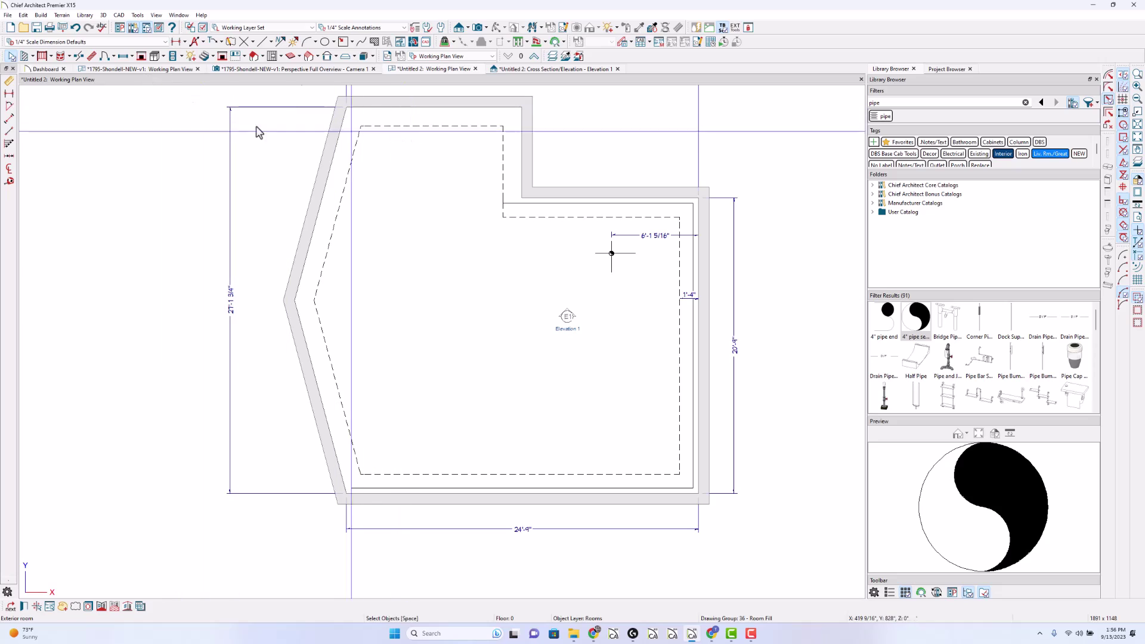
double_click(13, 55)
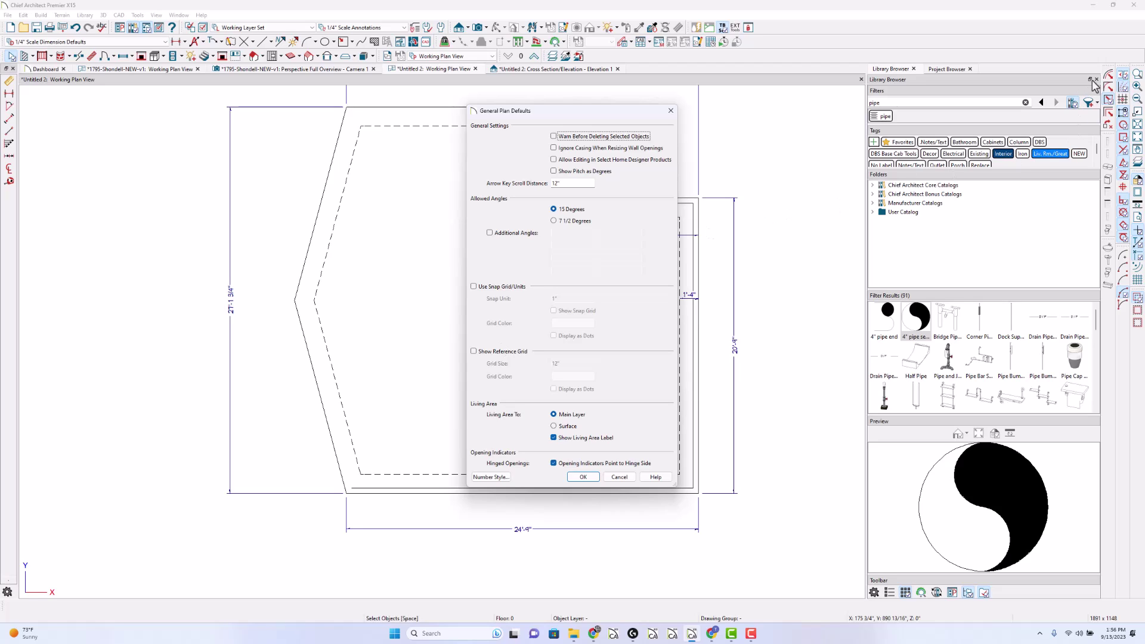
Close General Plan Defaults and browse the CAD and editing pages of Preferences without saving.
key("Return")
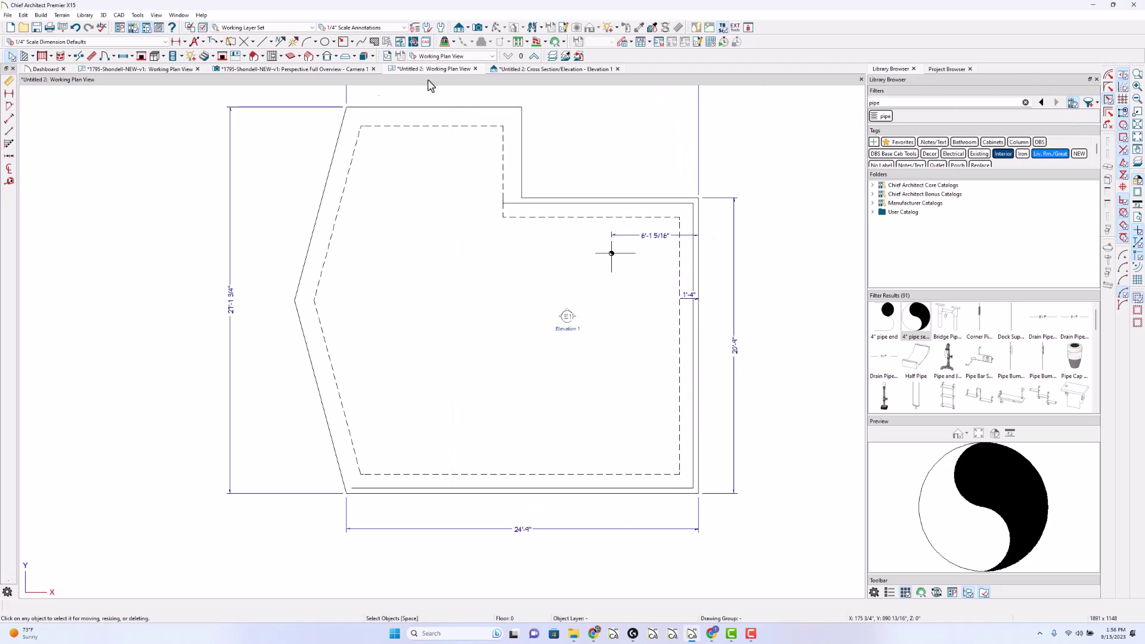
left_click(23, 15)
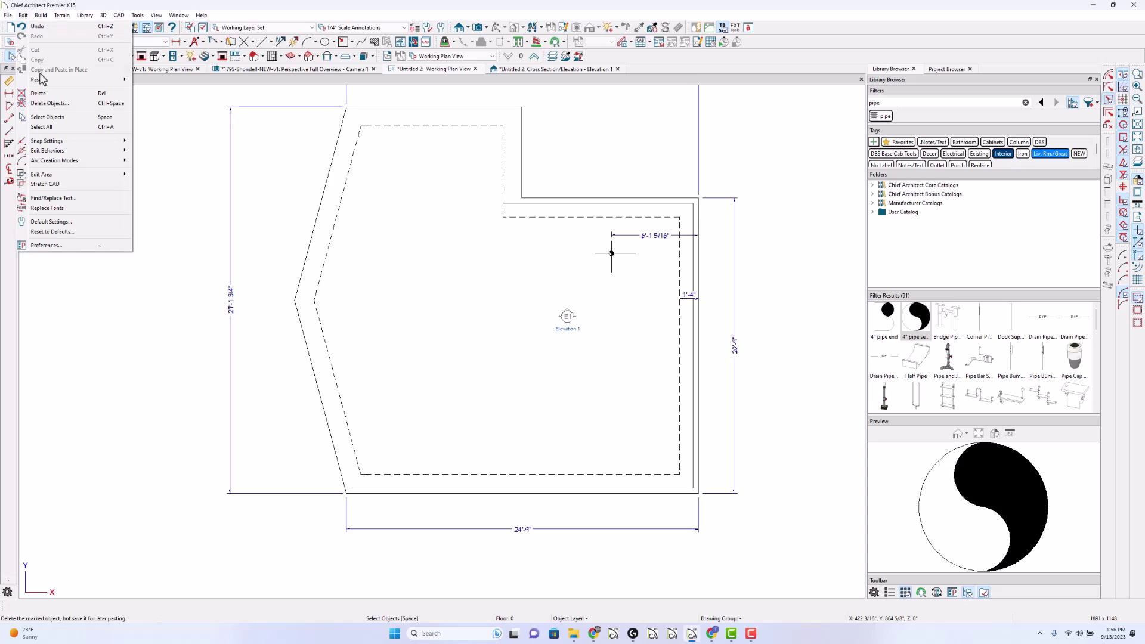
left_click(89, 247)
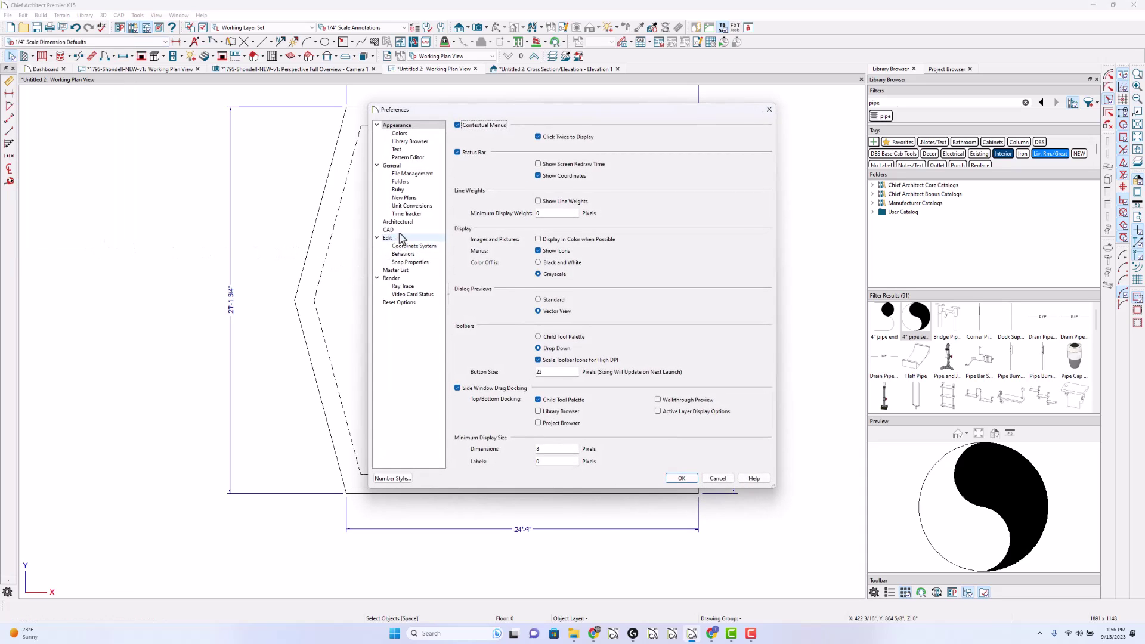
left_click(388, 231)
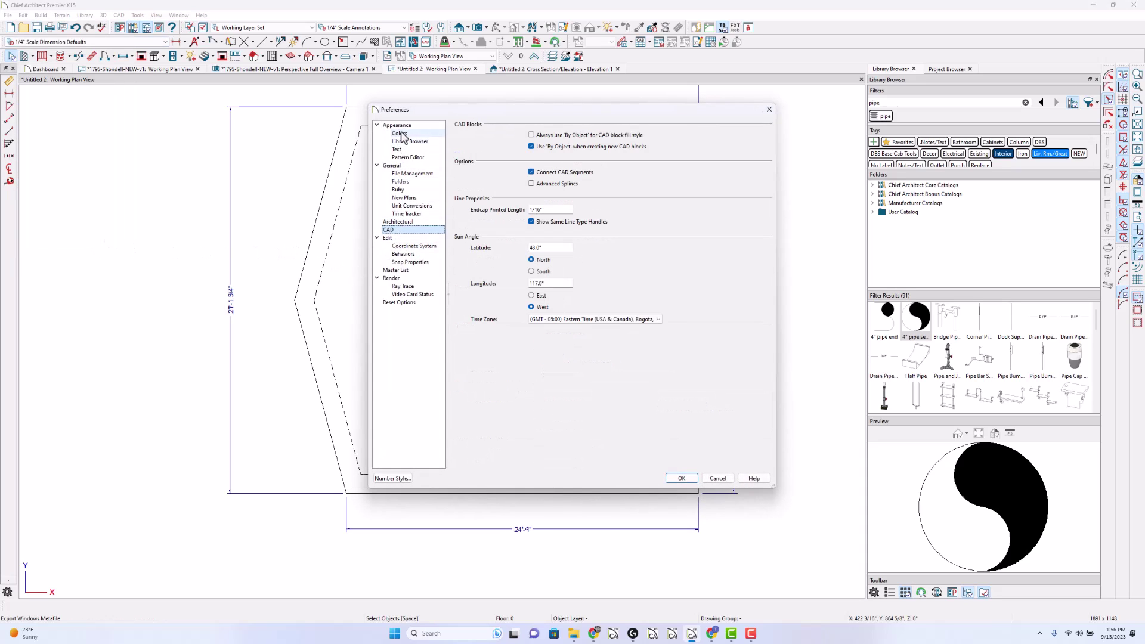
left_click(407, 239)
left_click(407, 247)
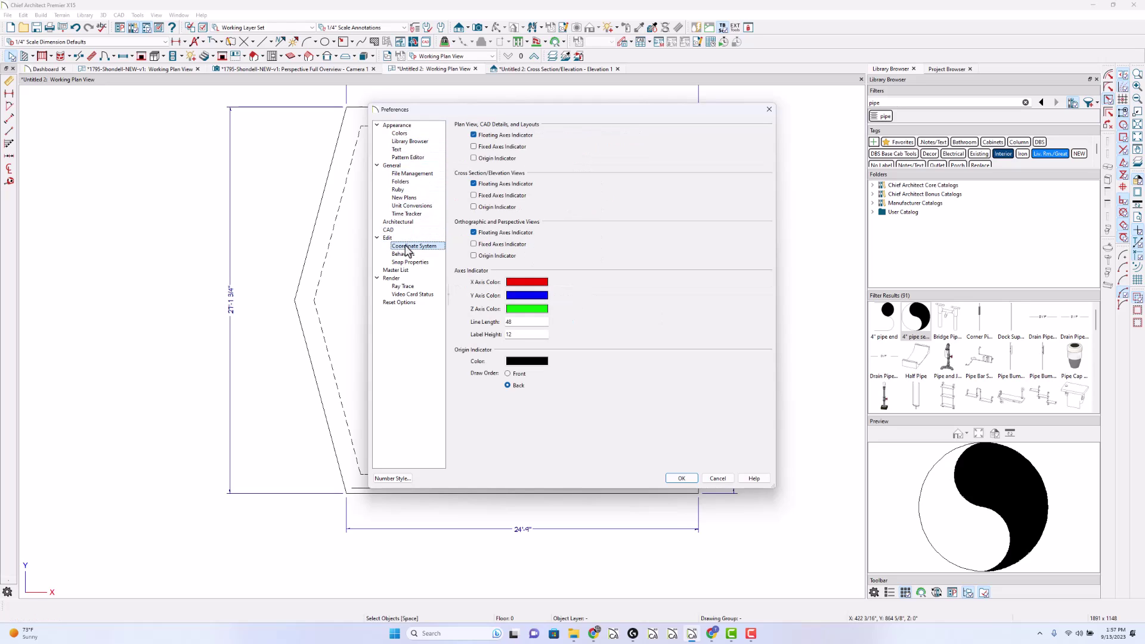
left_click(406, 257)
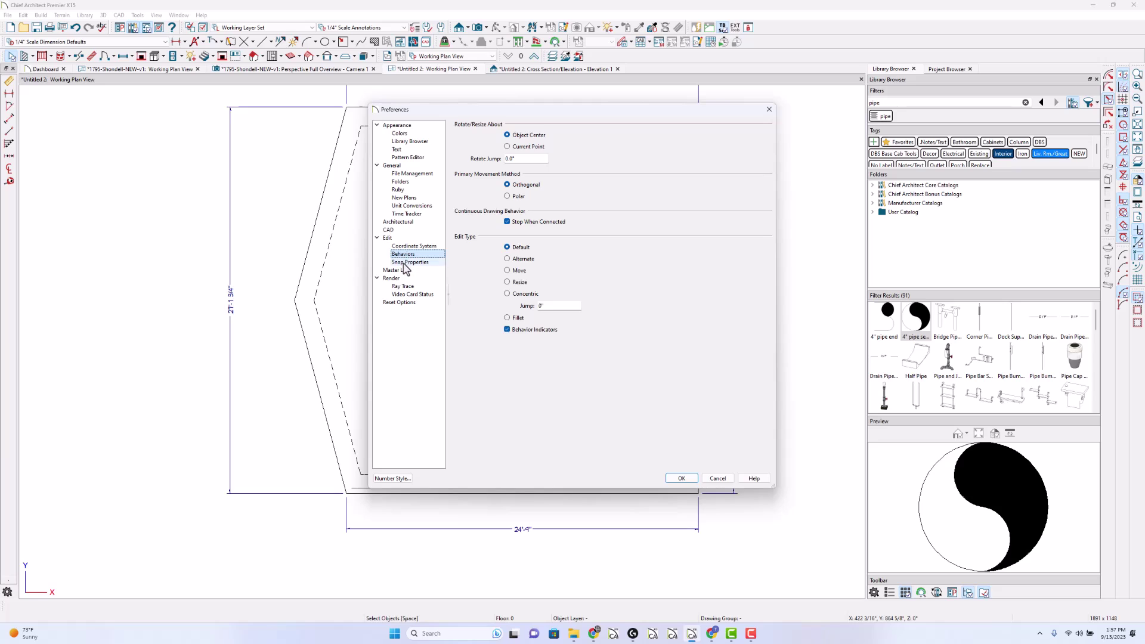
left_click(717, 479)
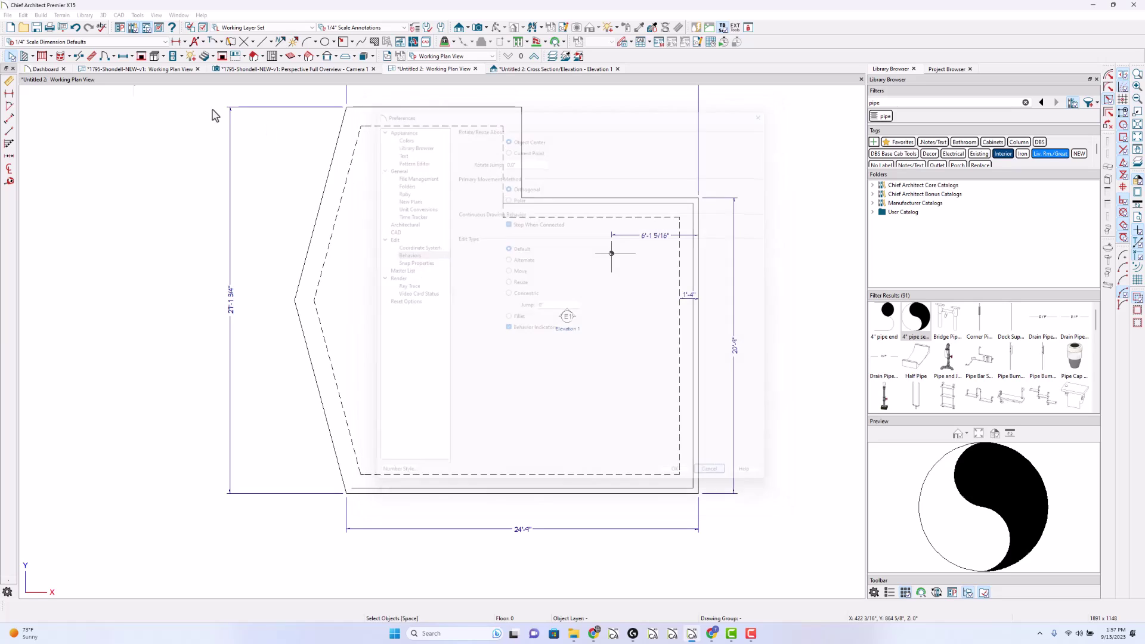
Set the Preferences edit behavior to Concentric and accept it.
left_click(23, 15)
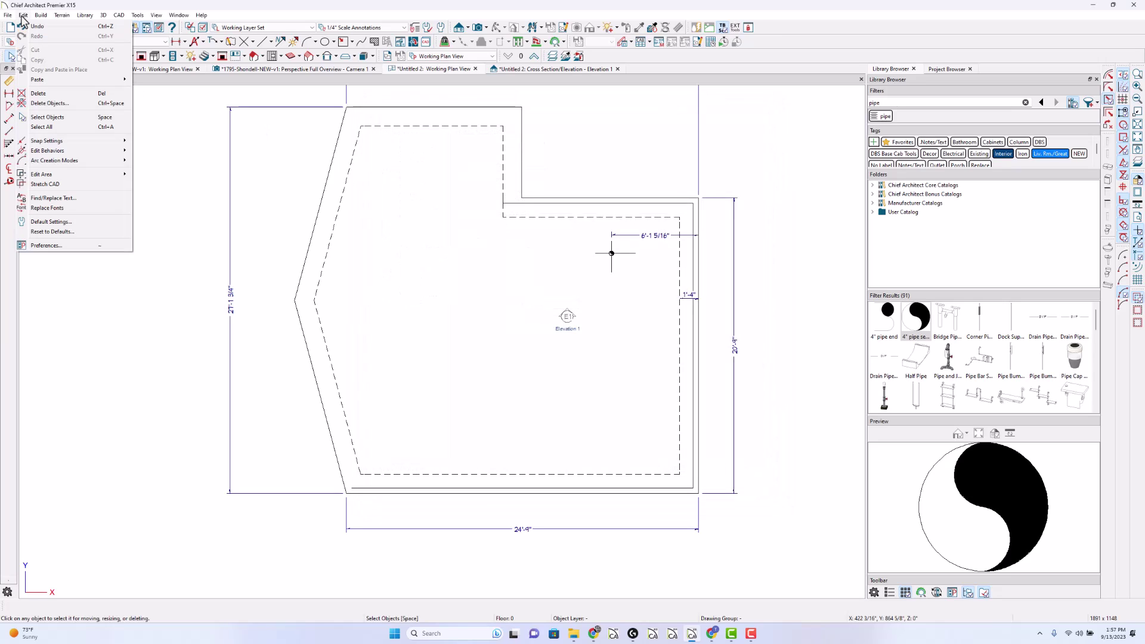
left_click(78, 247)
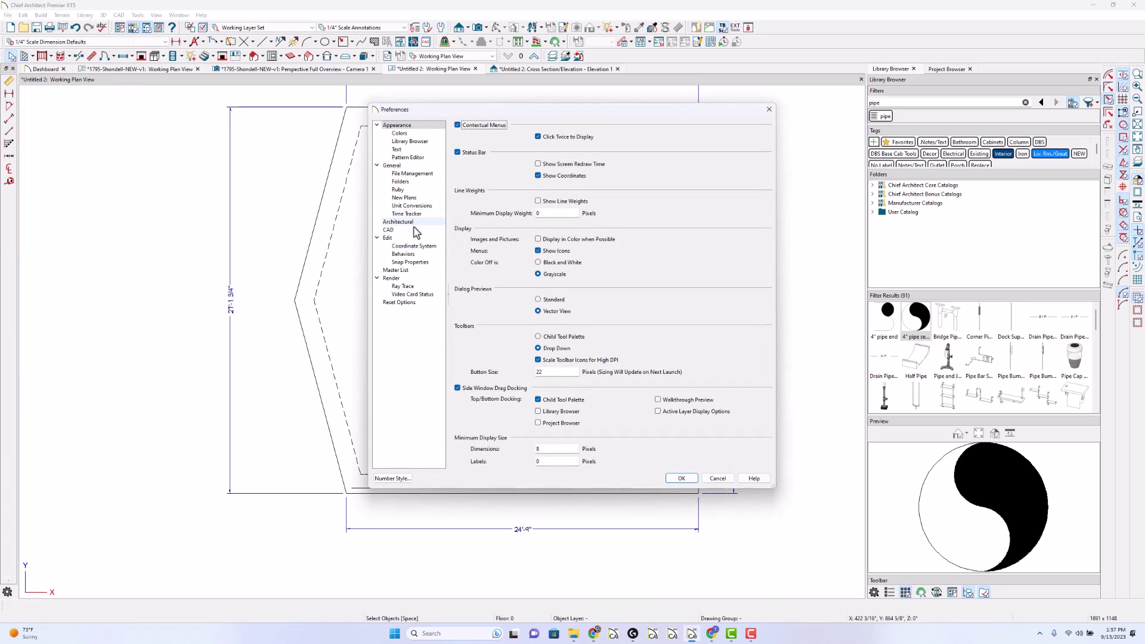
left_click(414, 255)
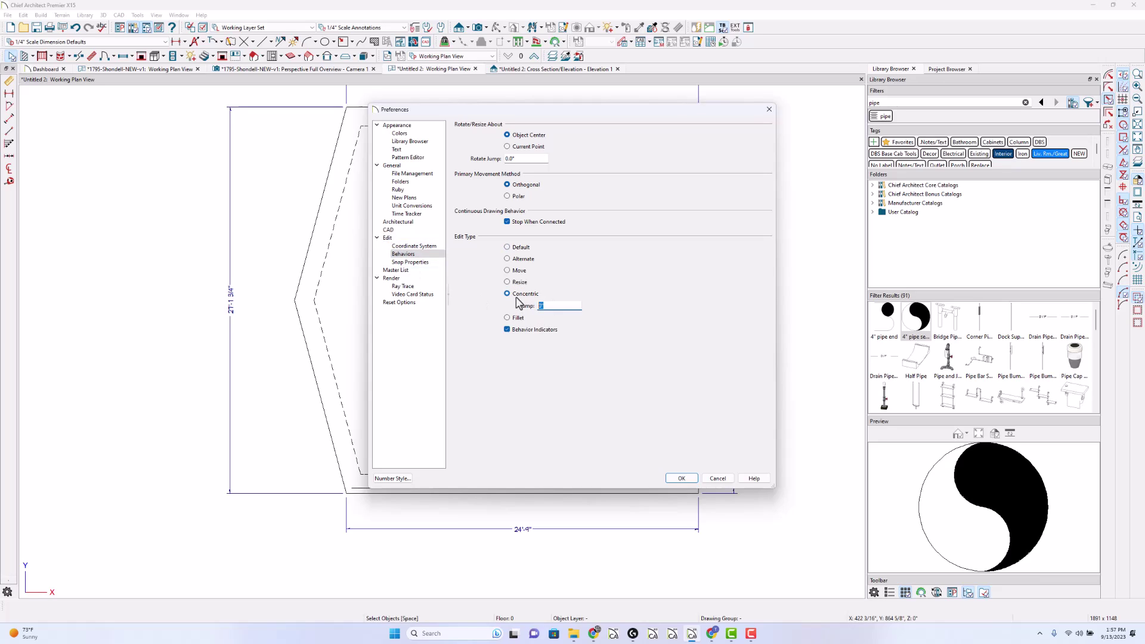
key("Return")
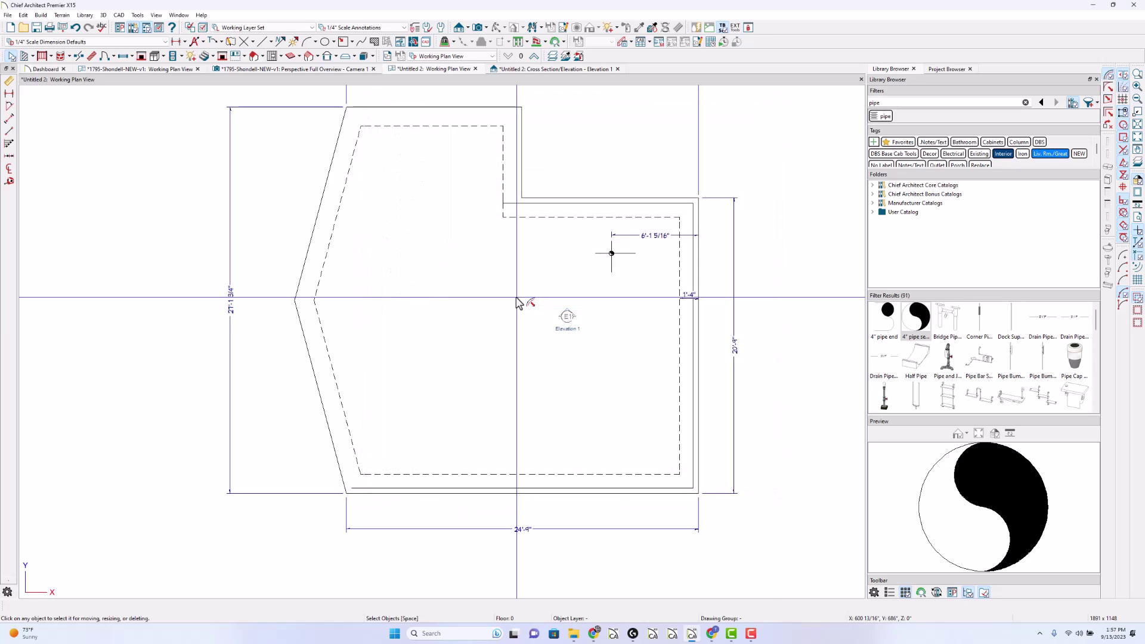
Make a polyline from the exterior room and offset it 4 1/2" concentrically from the foundation outline.
left_click(533, 198)
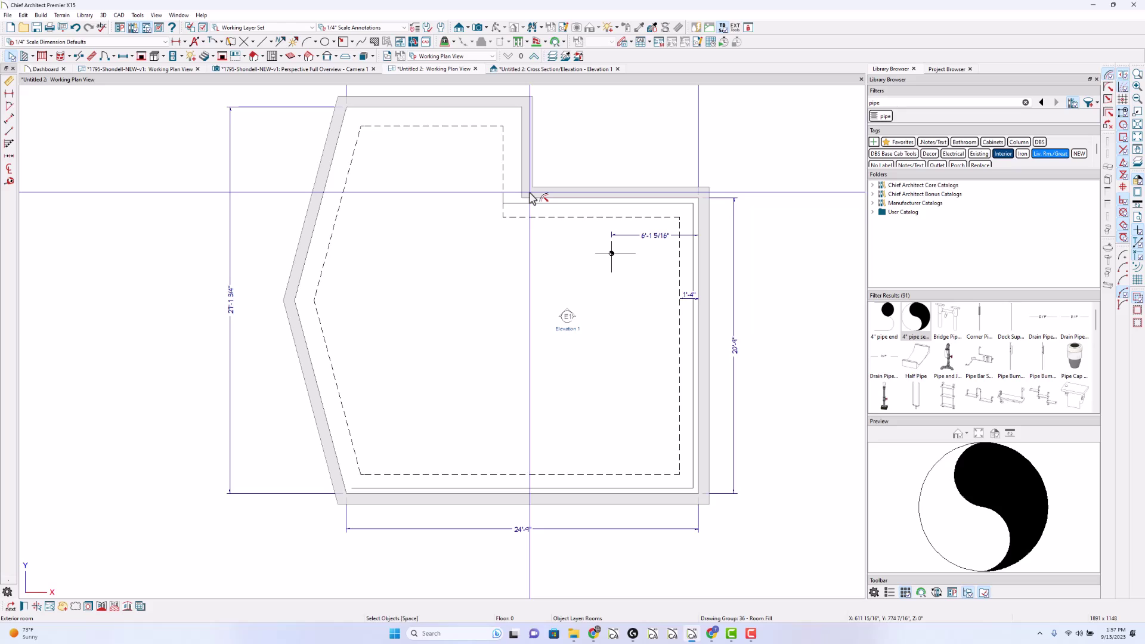
left_click(102, 608)
scroll(521, 200, "up", 4)
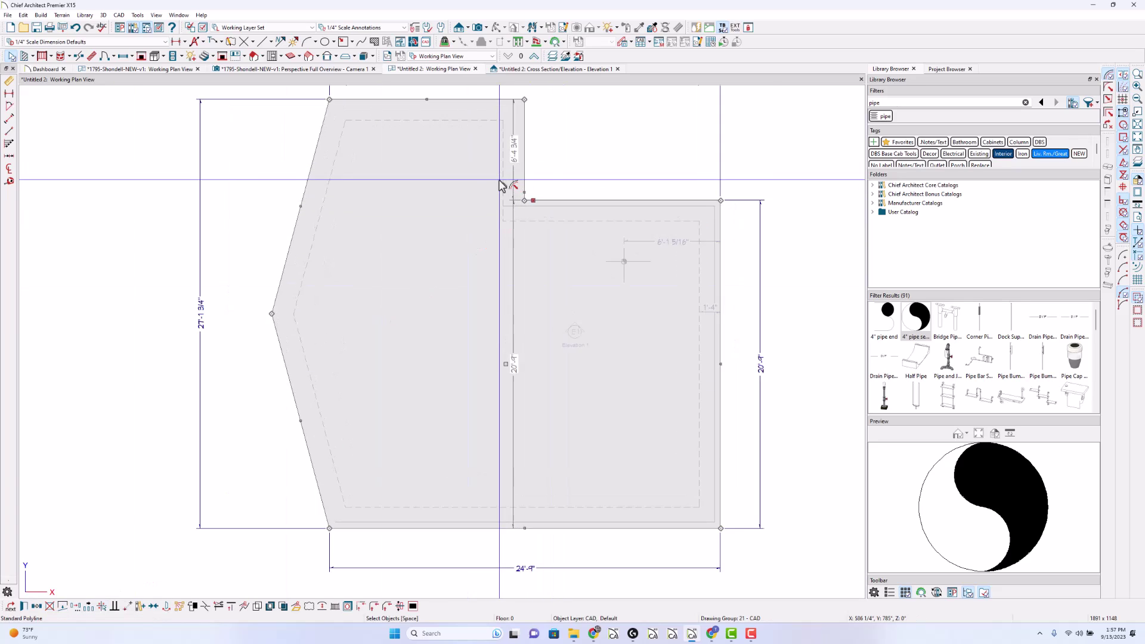
scroll(567, 189, "up", 2)
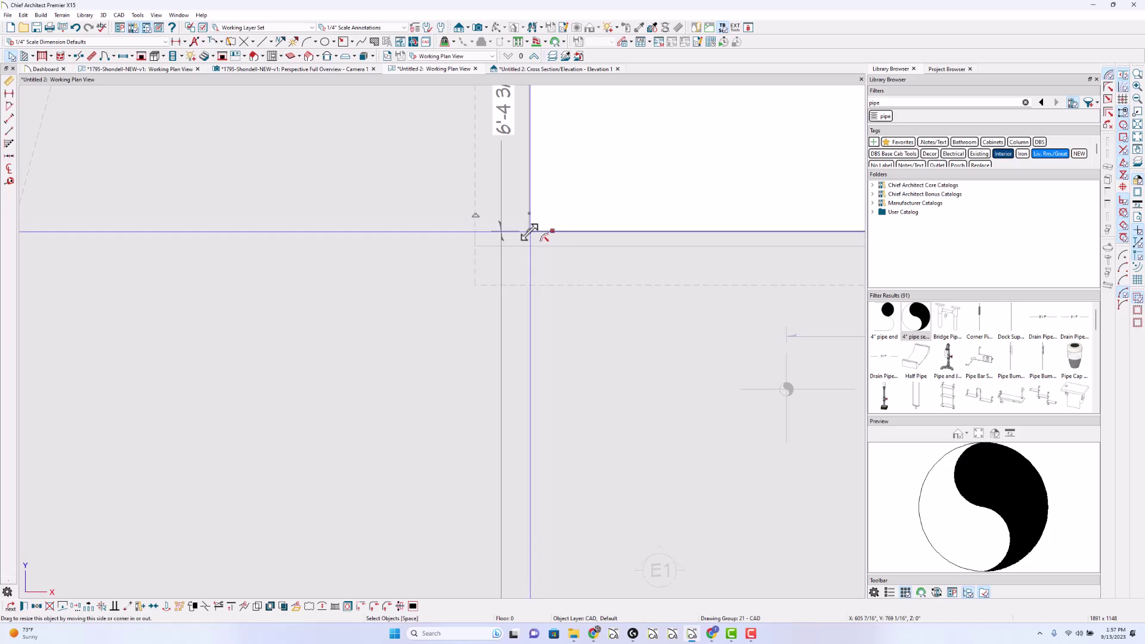
left_click_drag(529, 233, 485, 305)
scroll(485, 305, "down", 3)
key("Escape")
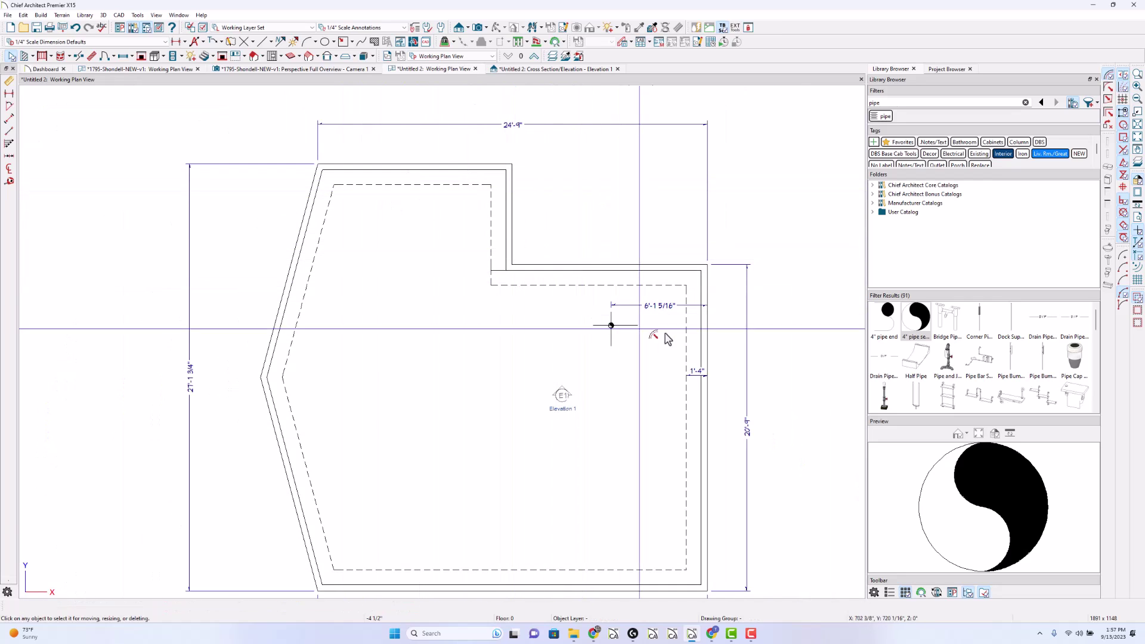
scroll(660, 335, "up", 2)
left_click(695, 296)
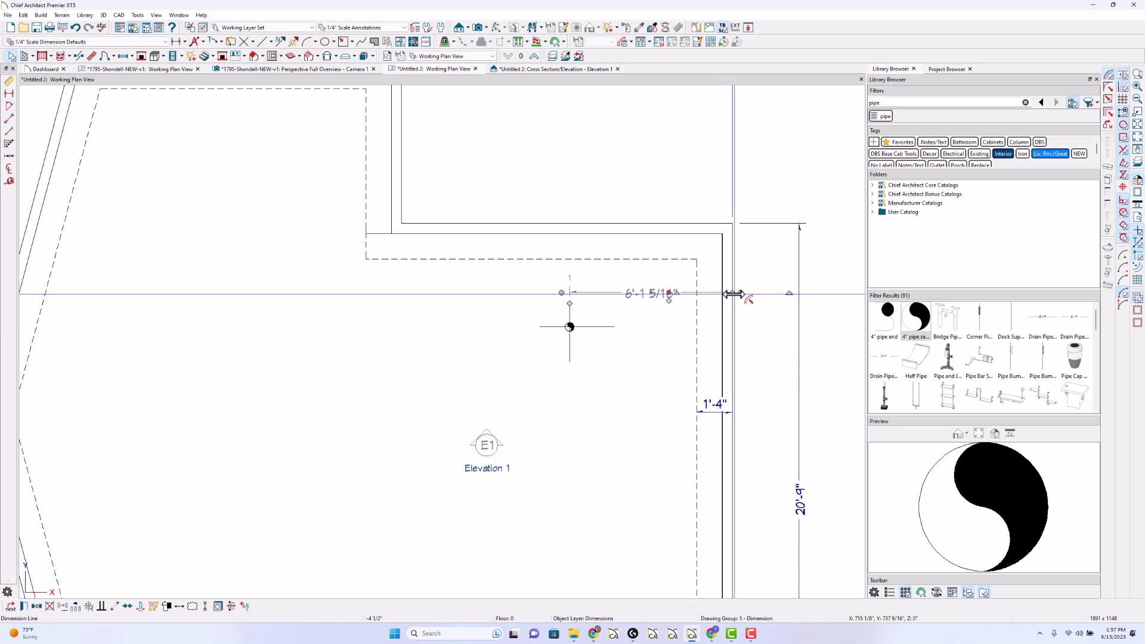
Reset the edit behavior setting in the program Preferences.
left_click(31, 15)
left_click(85, 247)
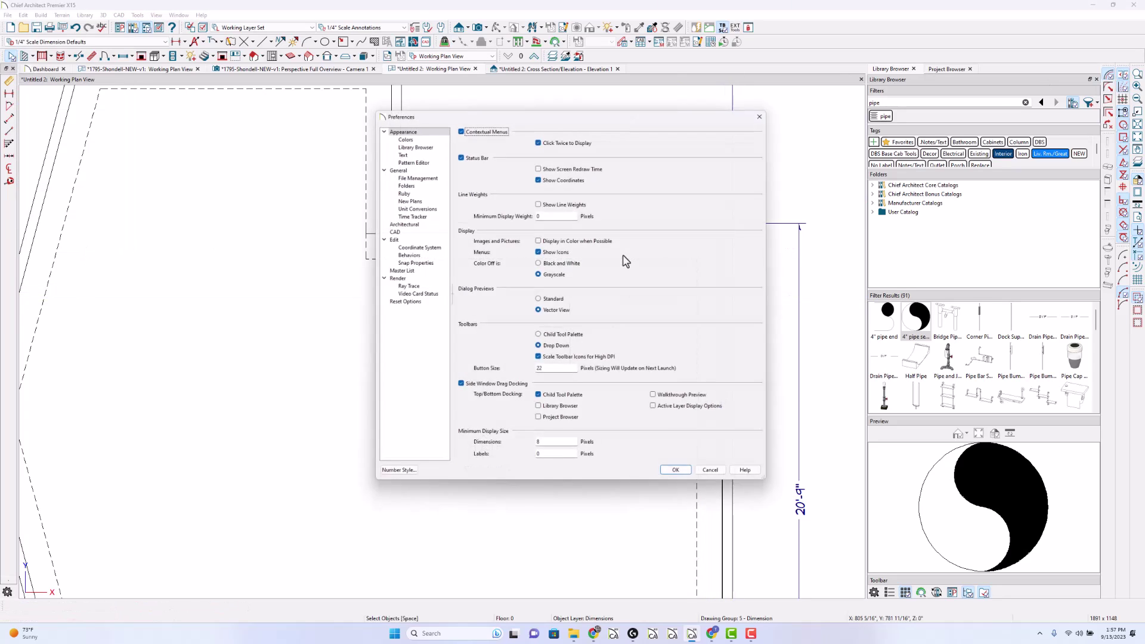
left_click(403, 254)
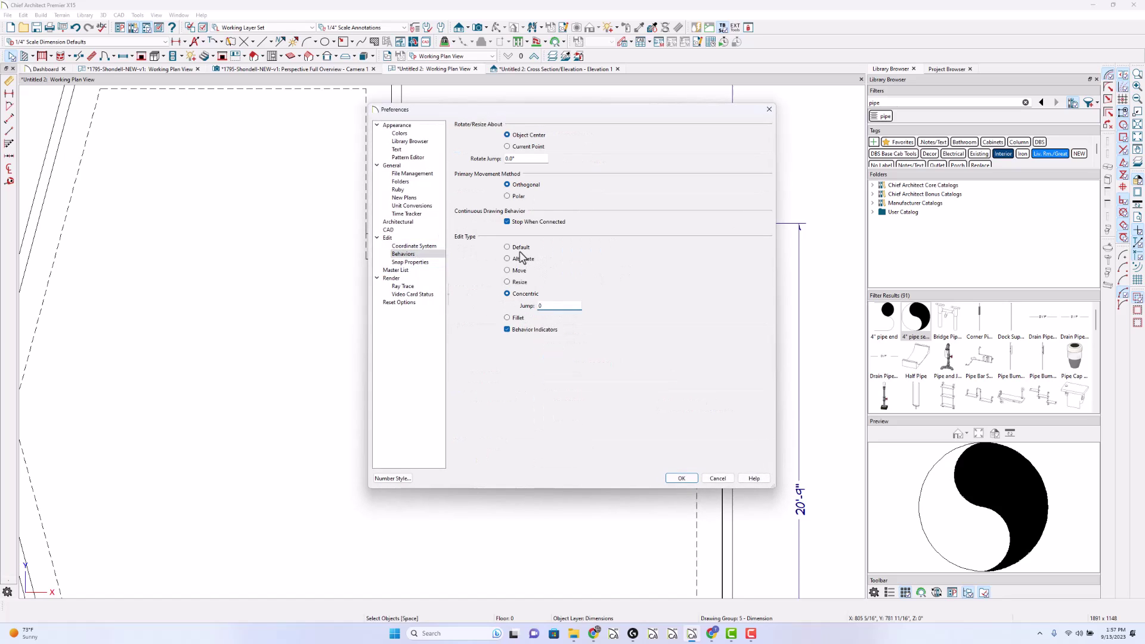
left_click(682, 479)
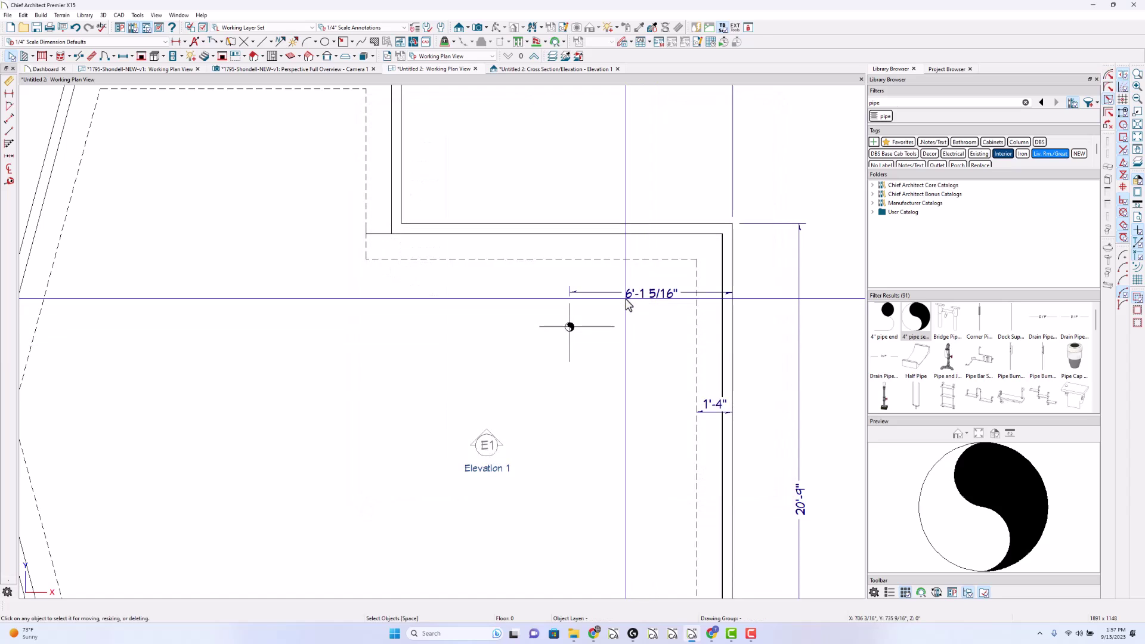
Dimension the pipe to the ledge lines: 5'-8 13/16" horizontally and 3'-6 1/16" vertically.
left_click(733, 293)
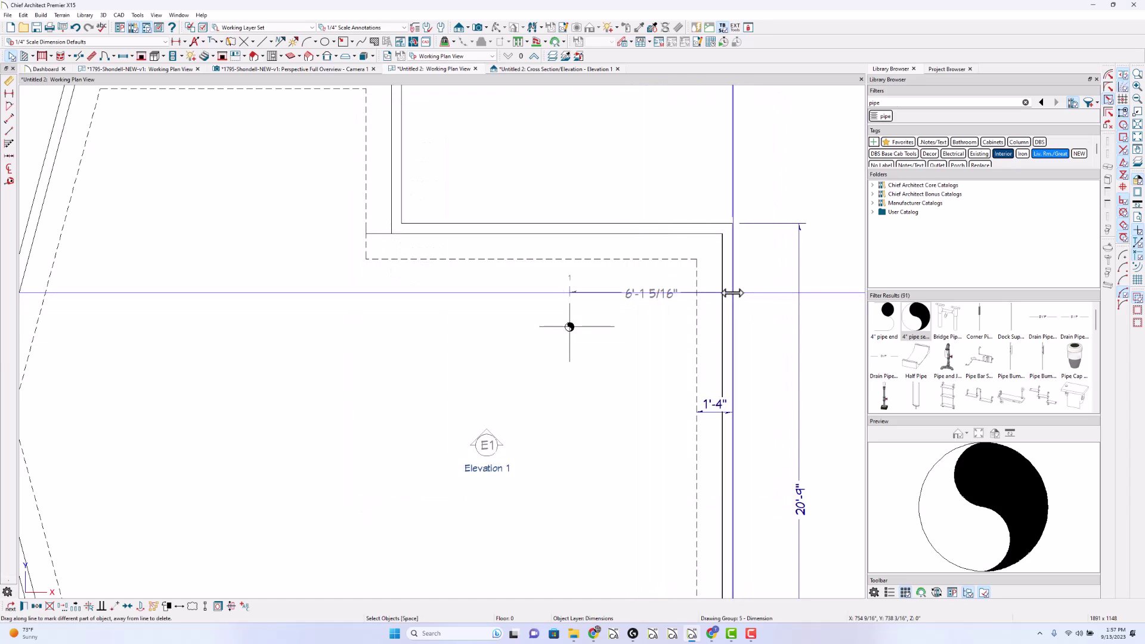
left_click(177, 41)
left_click_drag(569, 362, 722, 362)
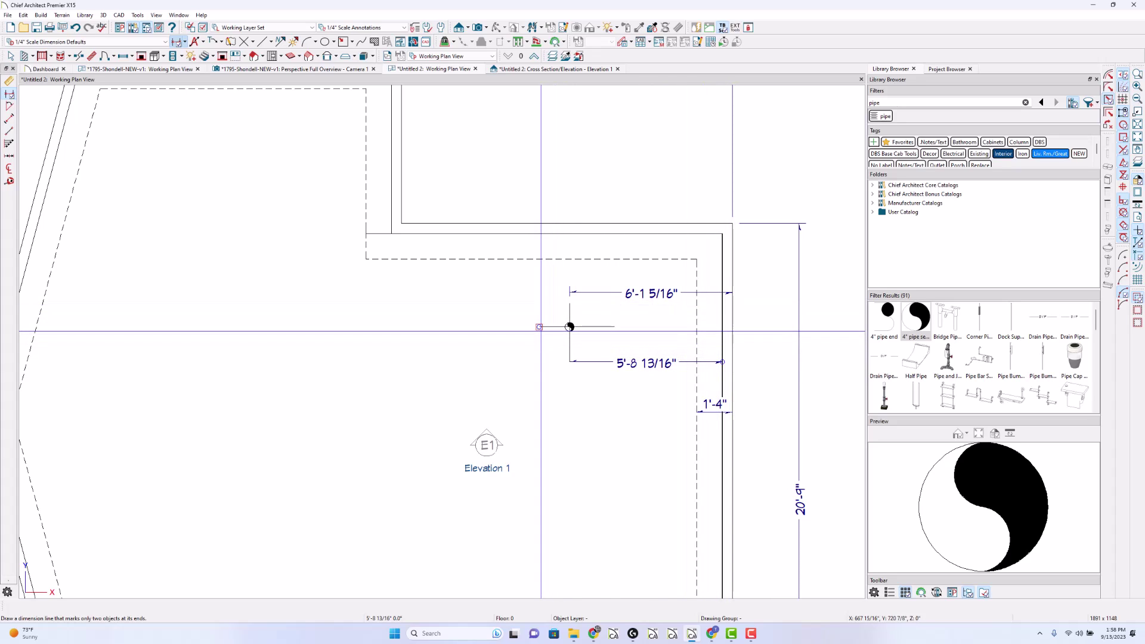
left_click_drag(538, 325, 536, 236)
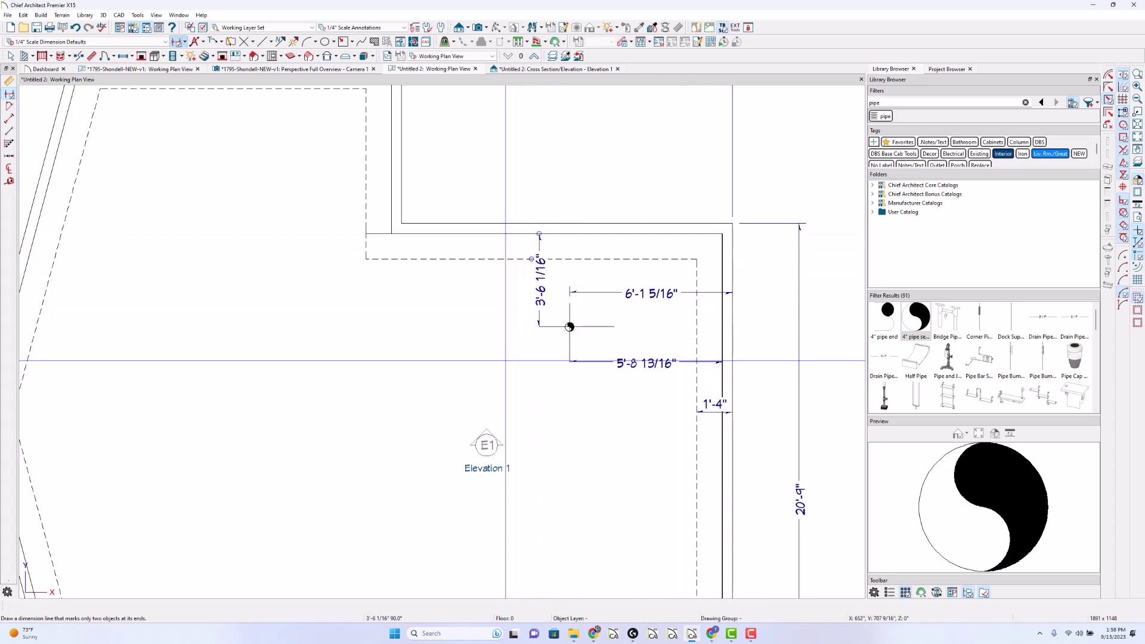
scroll(710, 272, "down", 1)
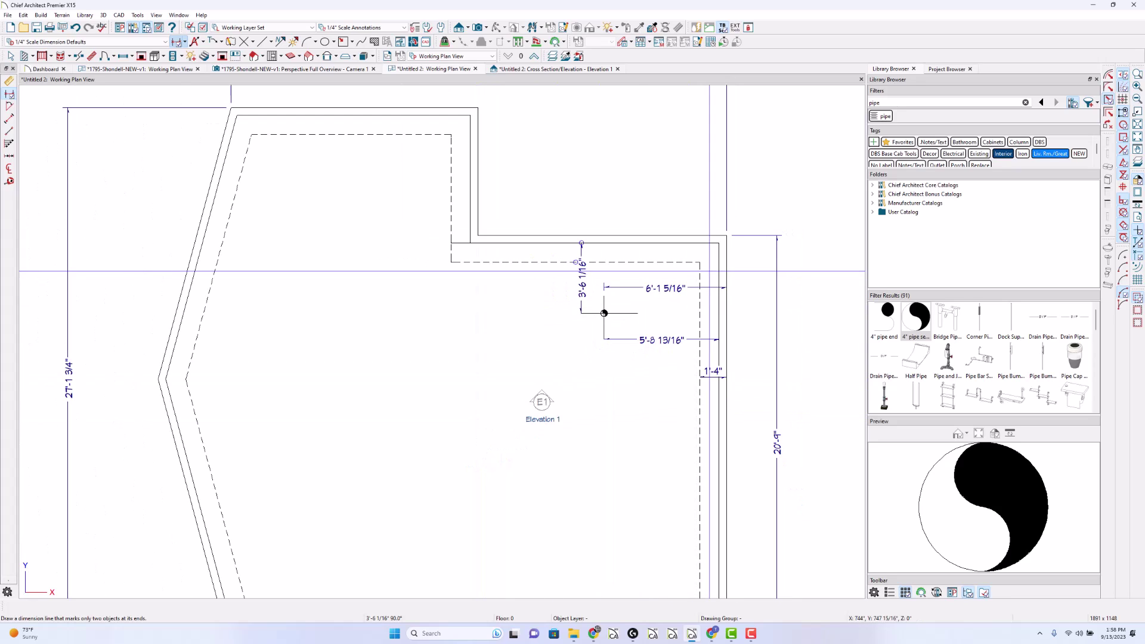
right_click(587, 227)
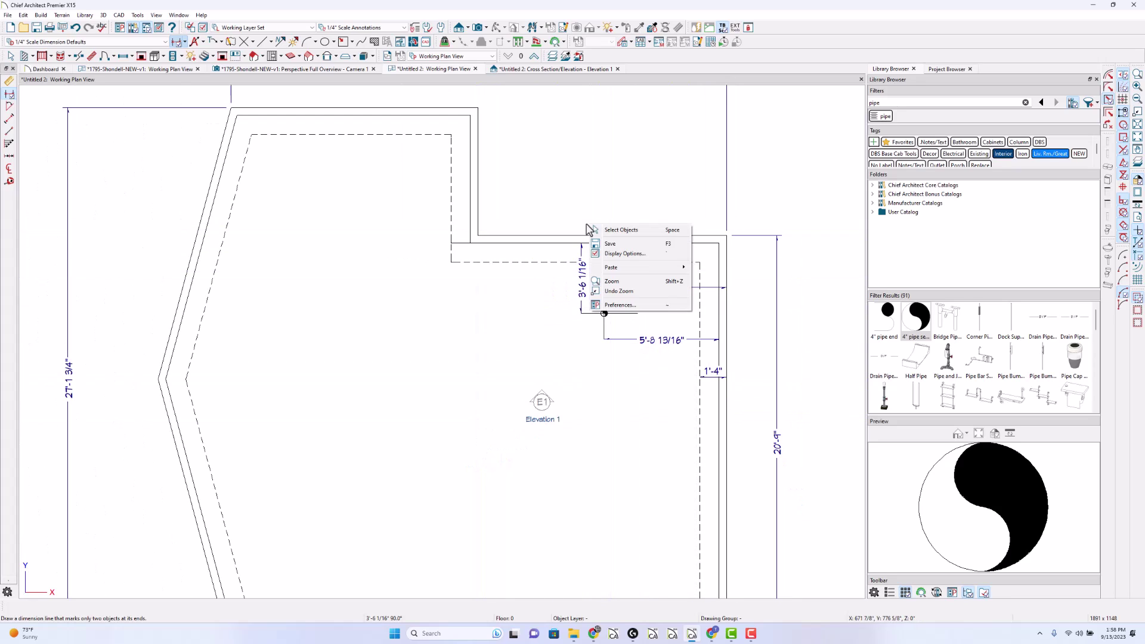
key("space")
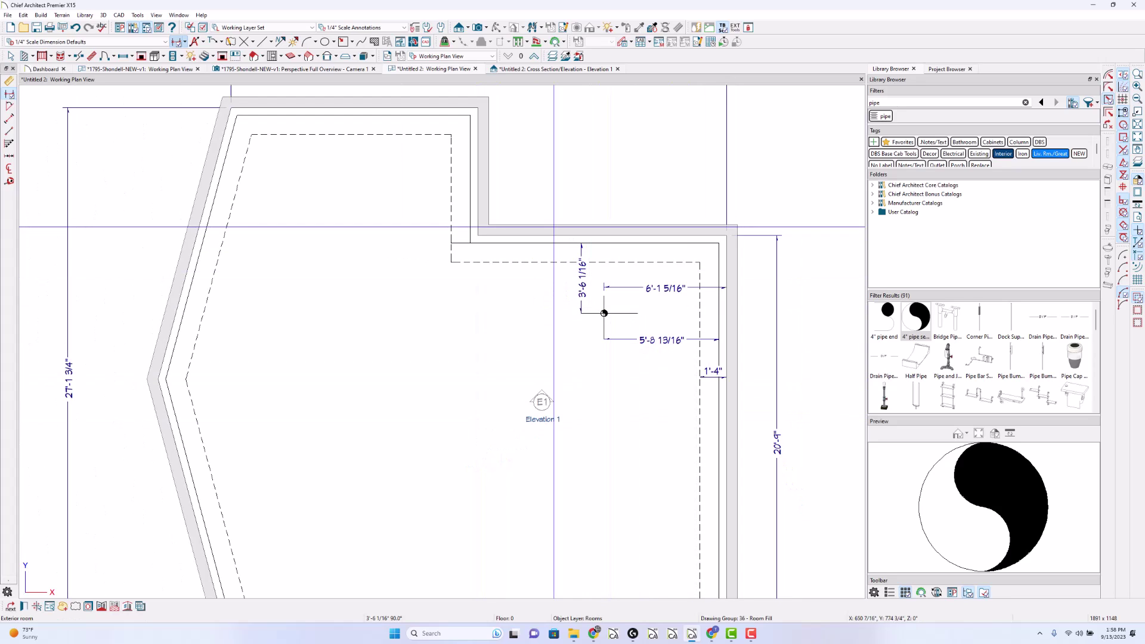
left_click(506, 242)
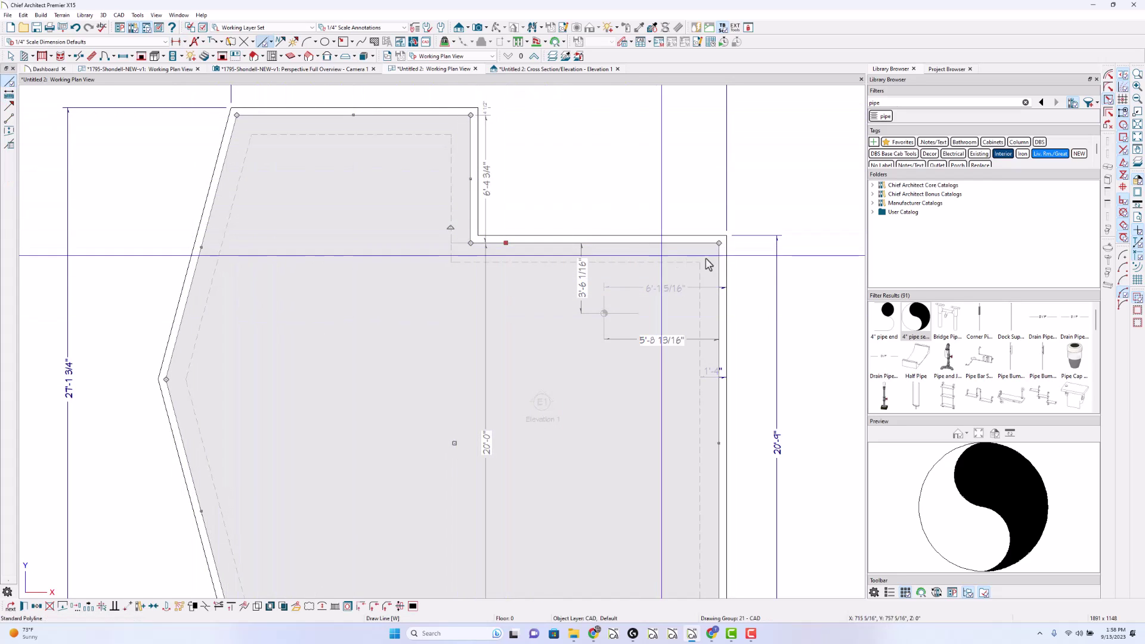
key("Escape")
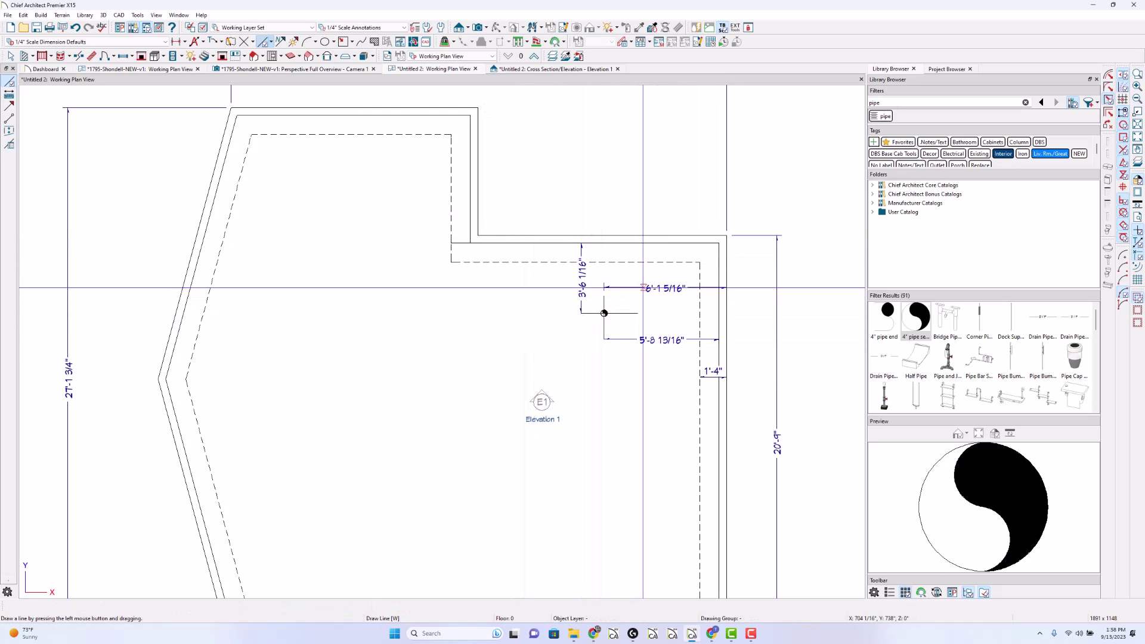
left_click(696, 288)
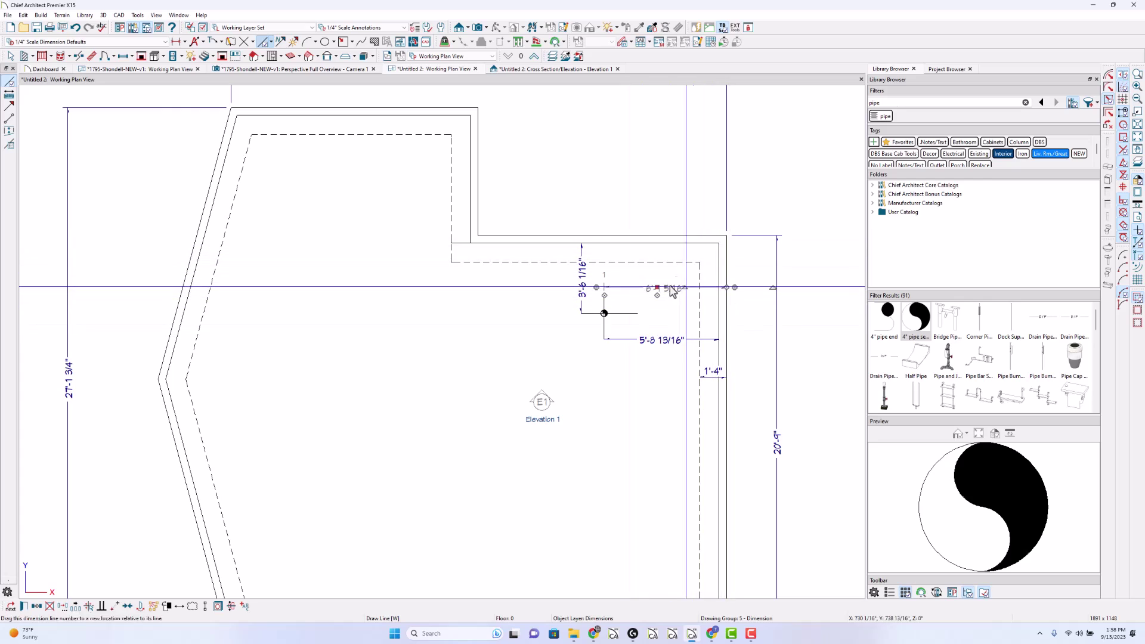
left_click(581, 286)
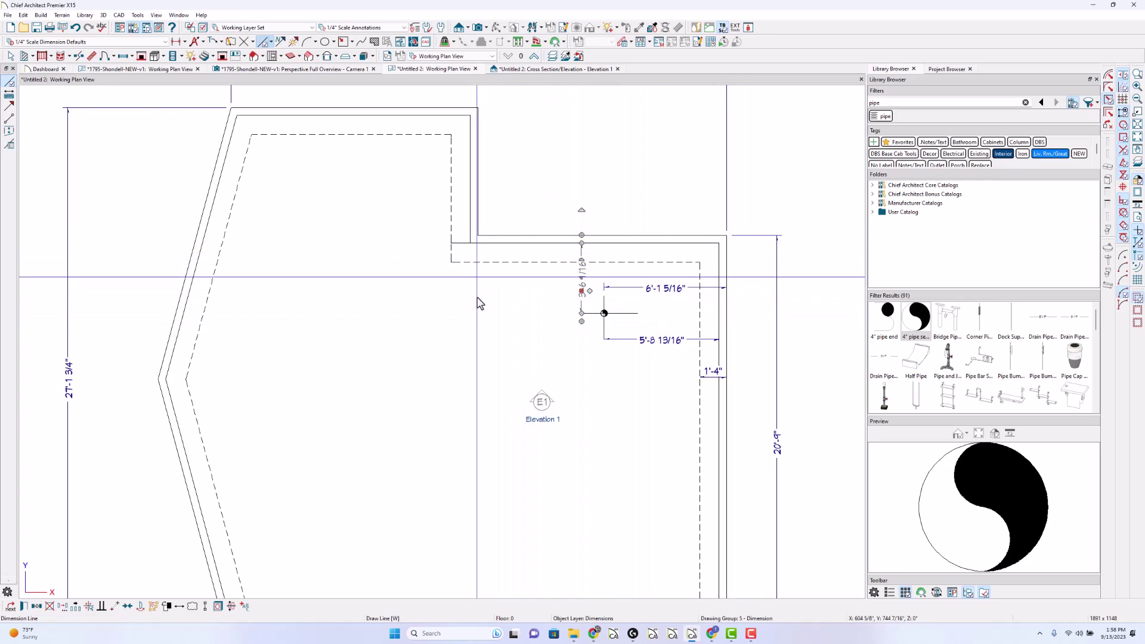
scroll(507, 289, "down", 2)
key("Escape")
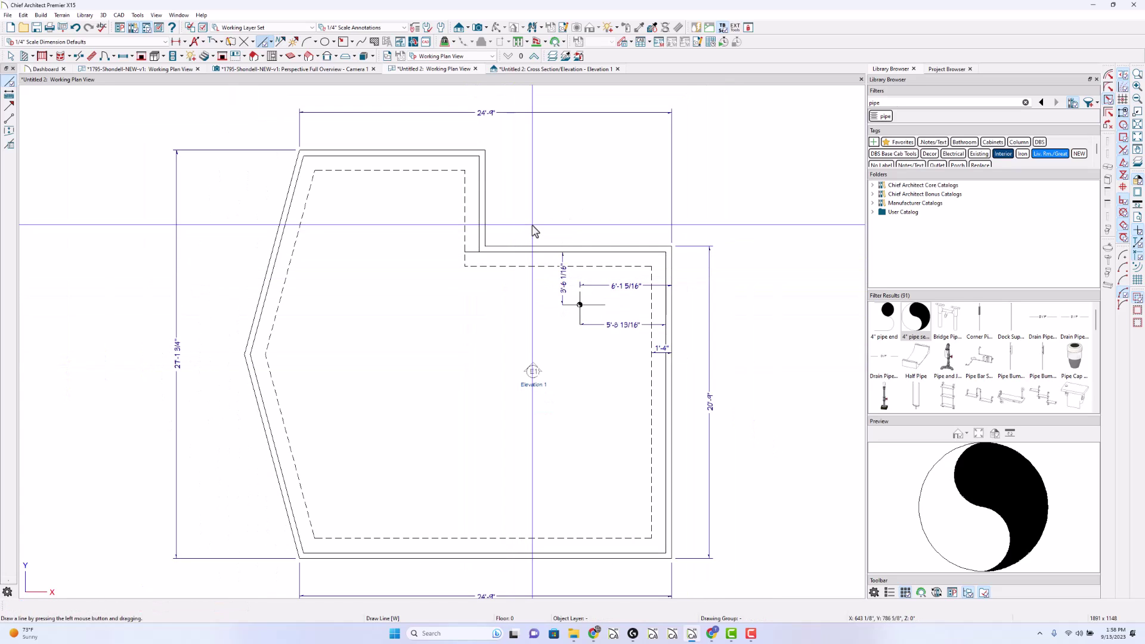